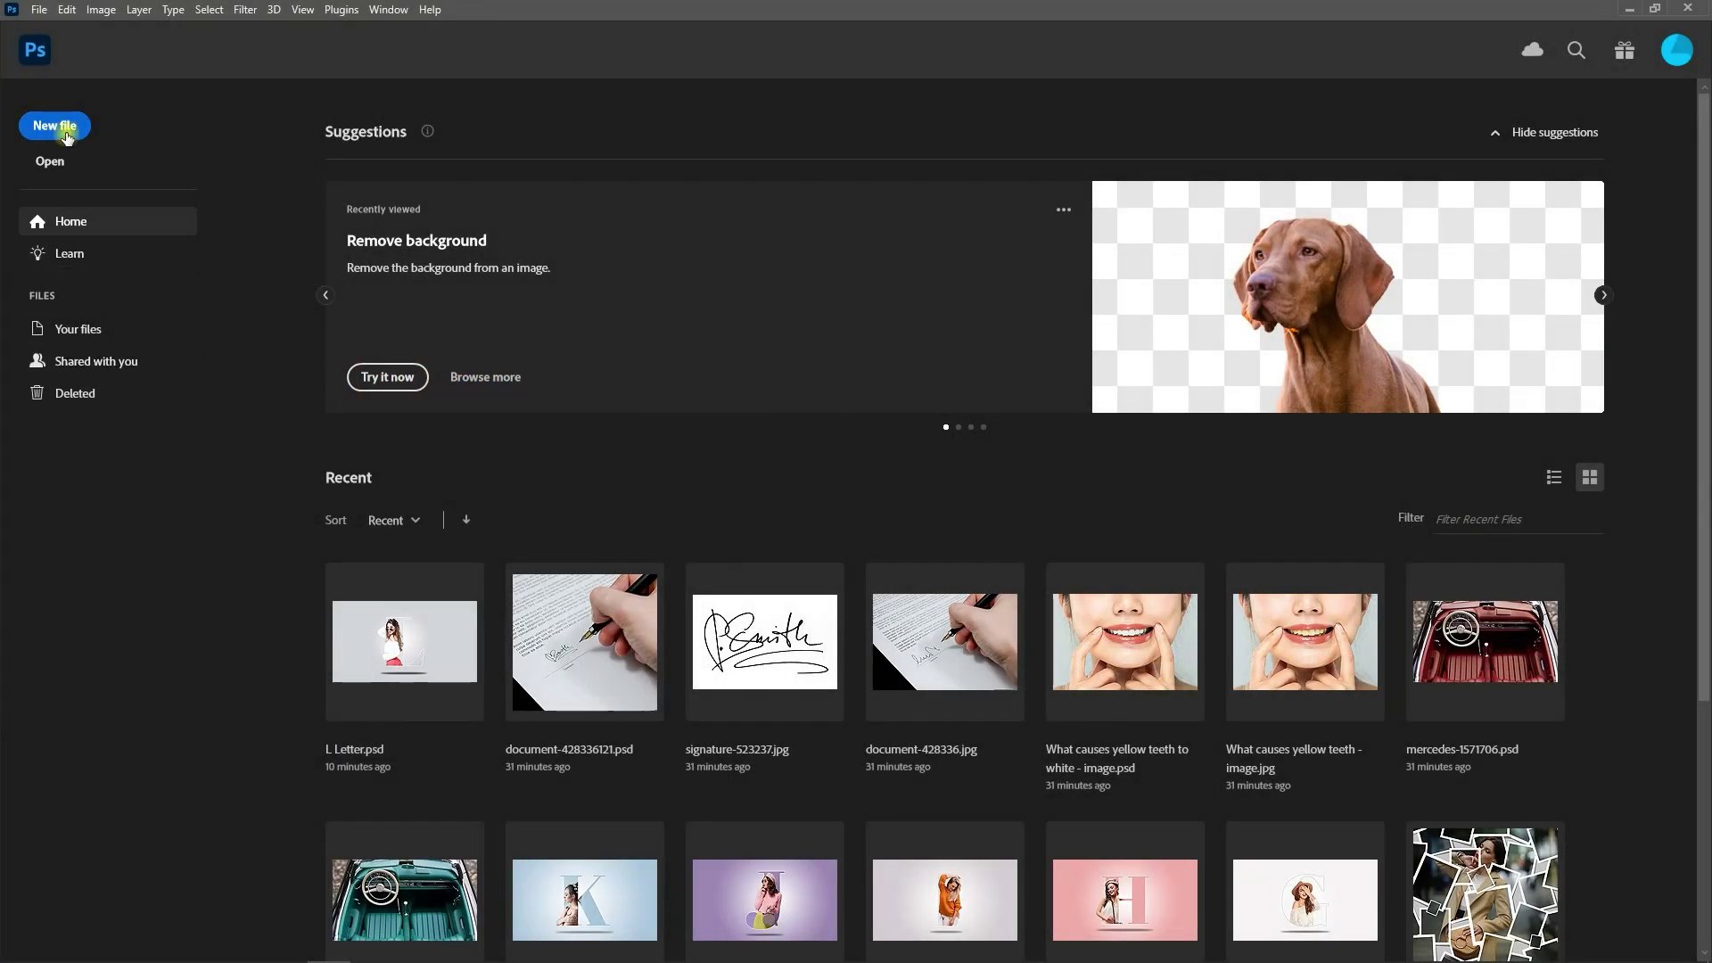
Start a new document from the 1920×1080 preset with resolution set to 150 ppi.
left_click(65, 134)
left_click(1087, 417)
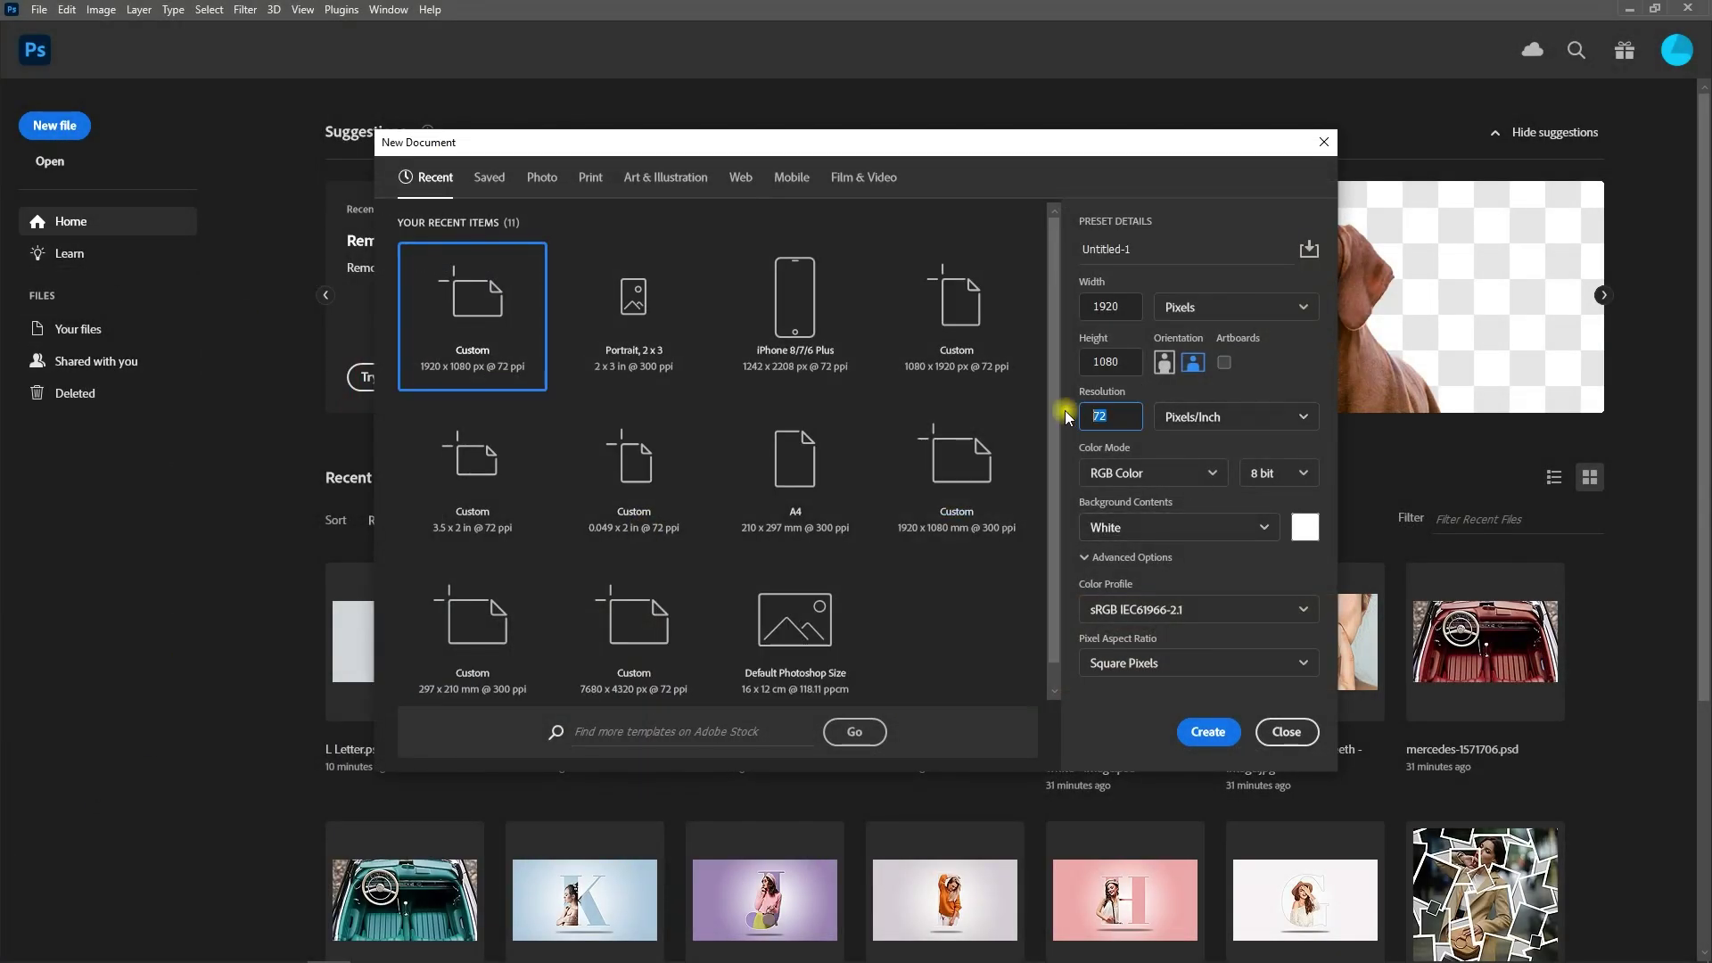
key("Return")
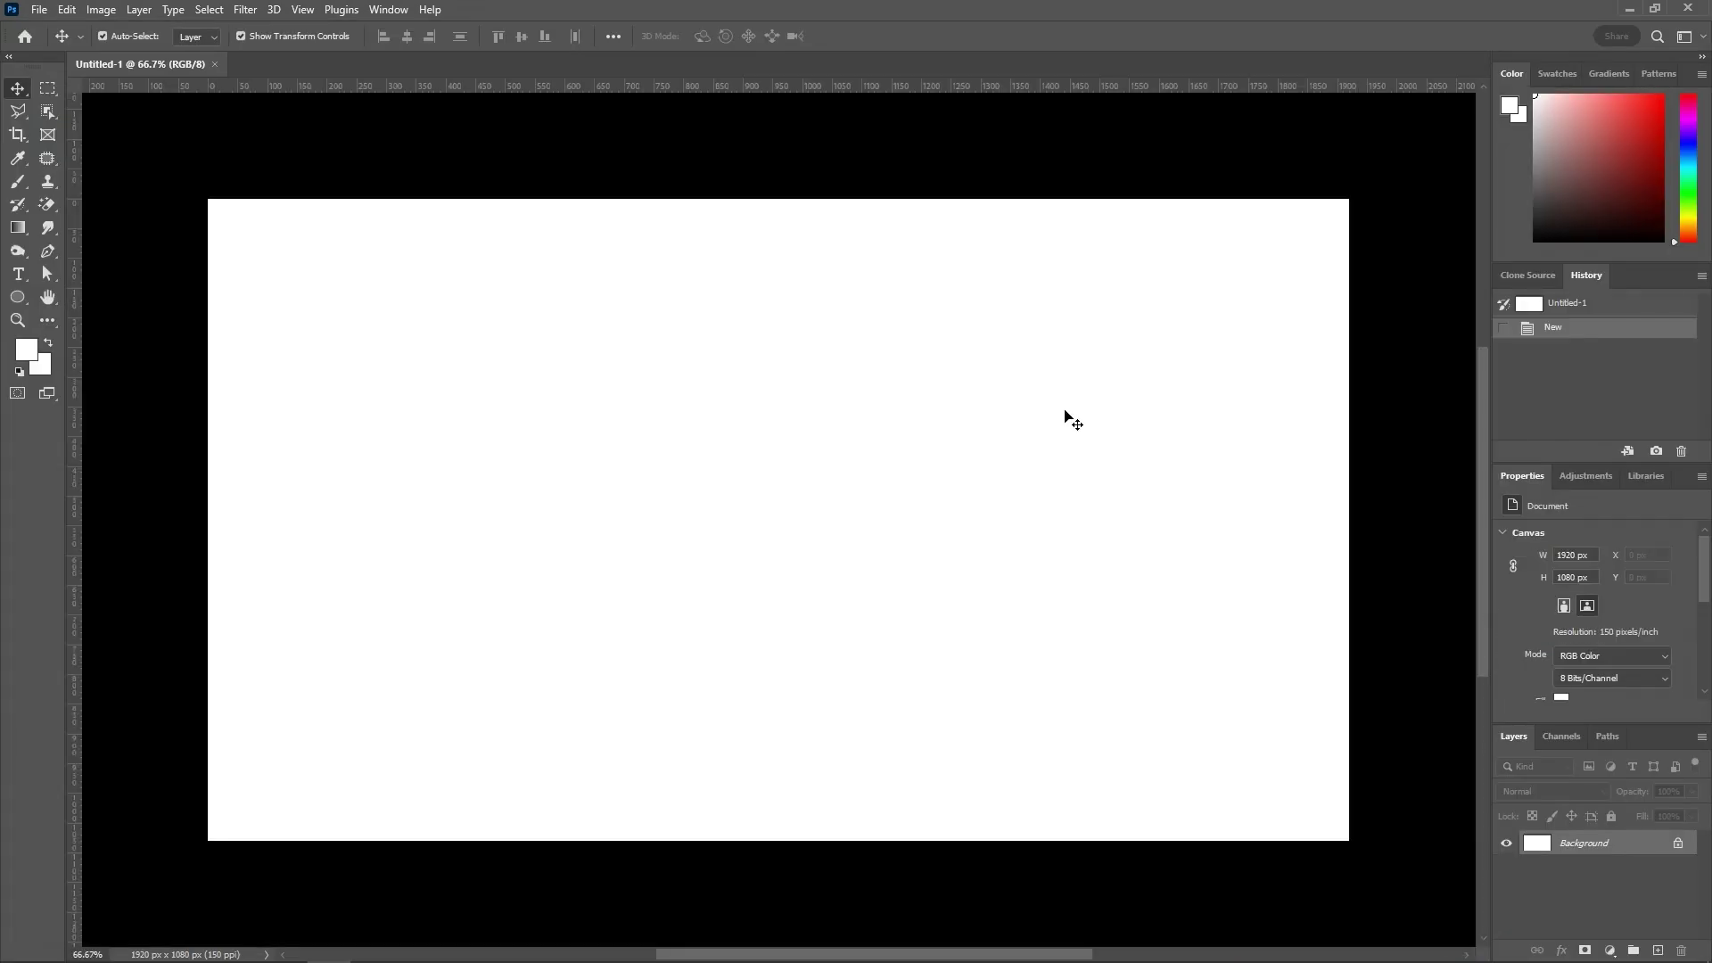
Drop the pink-dress woman photo onto the canvas and scale it up to the full canvas height.
key("ctrl+0")
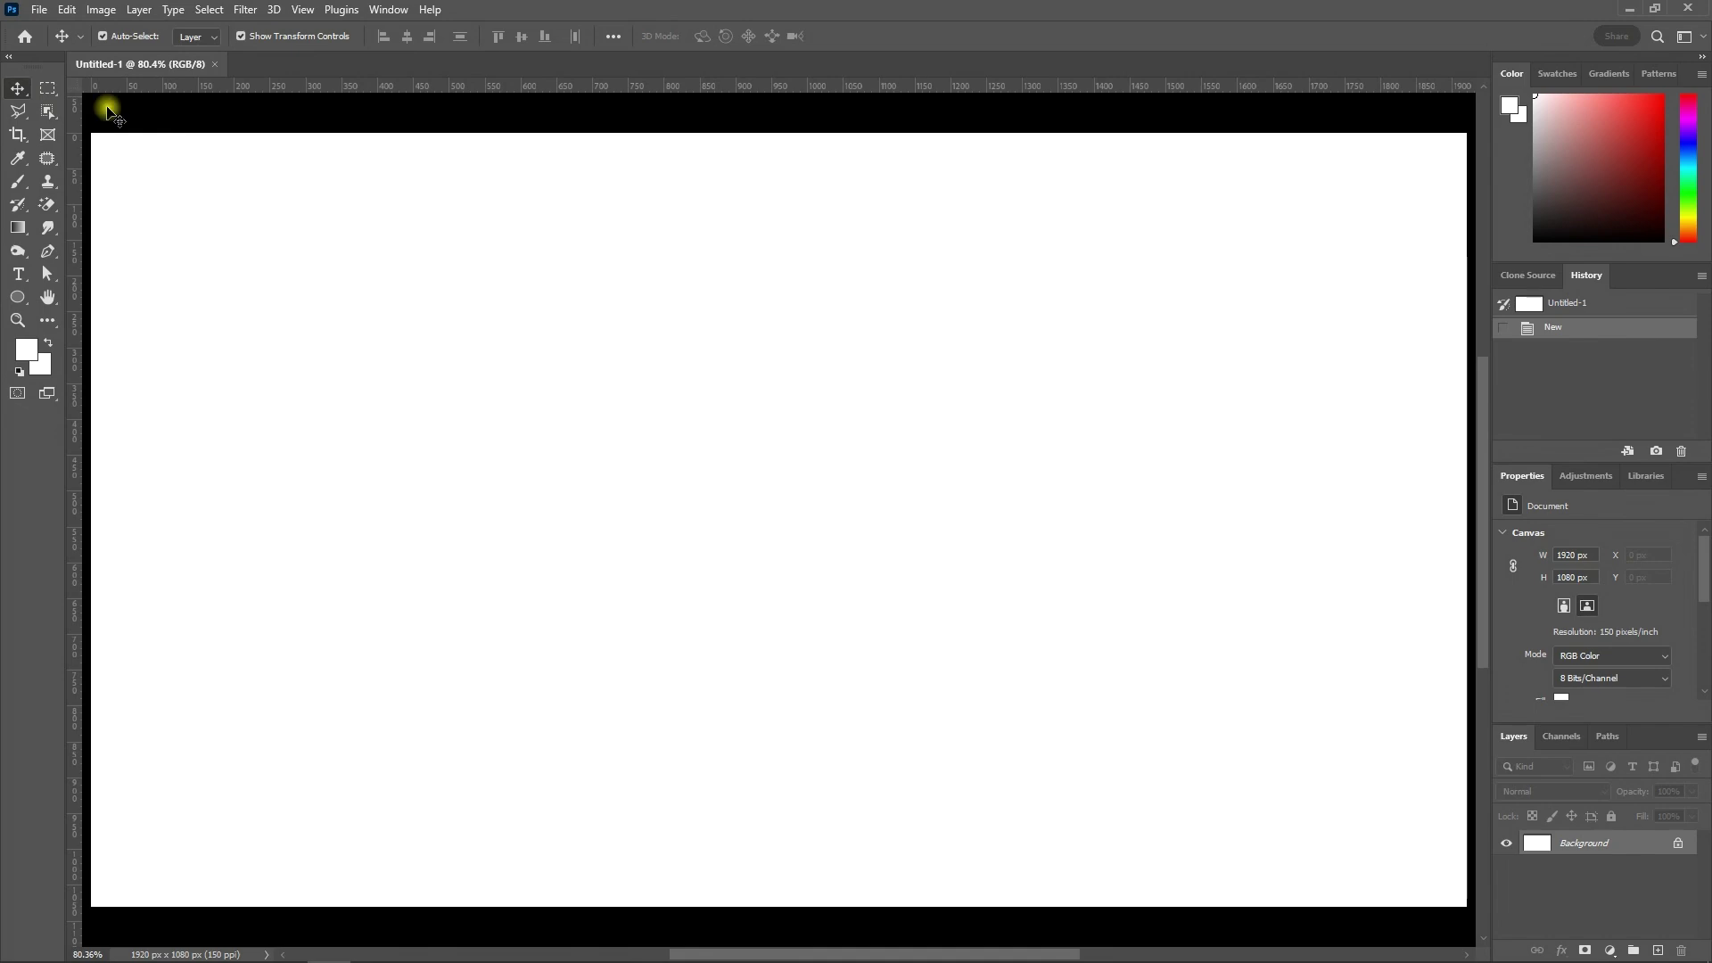
key("alt+Tab")
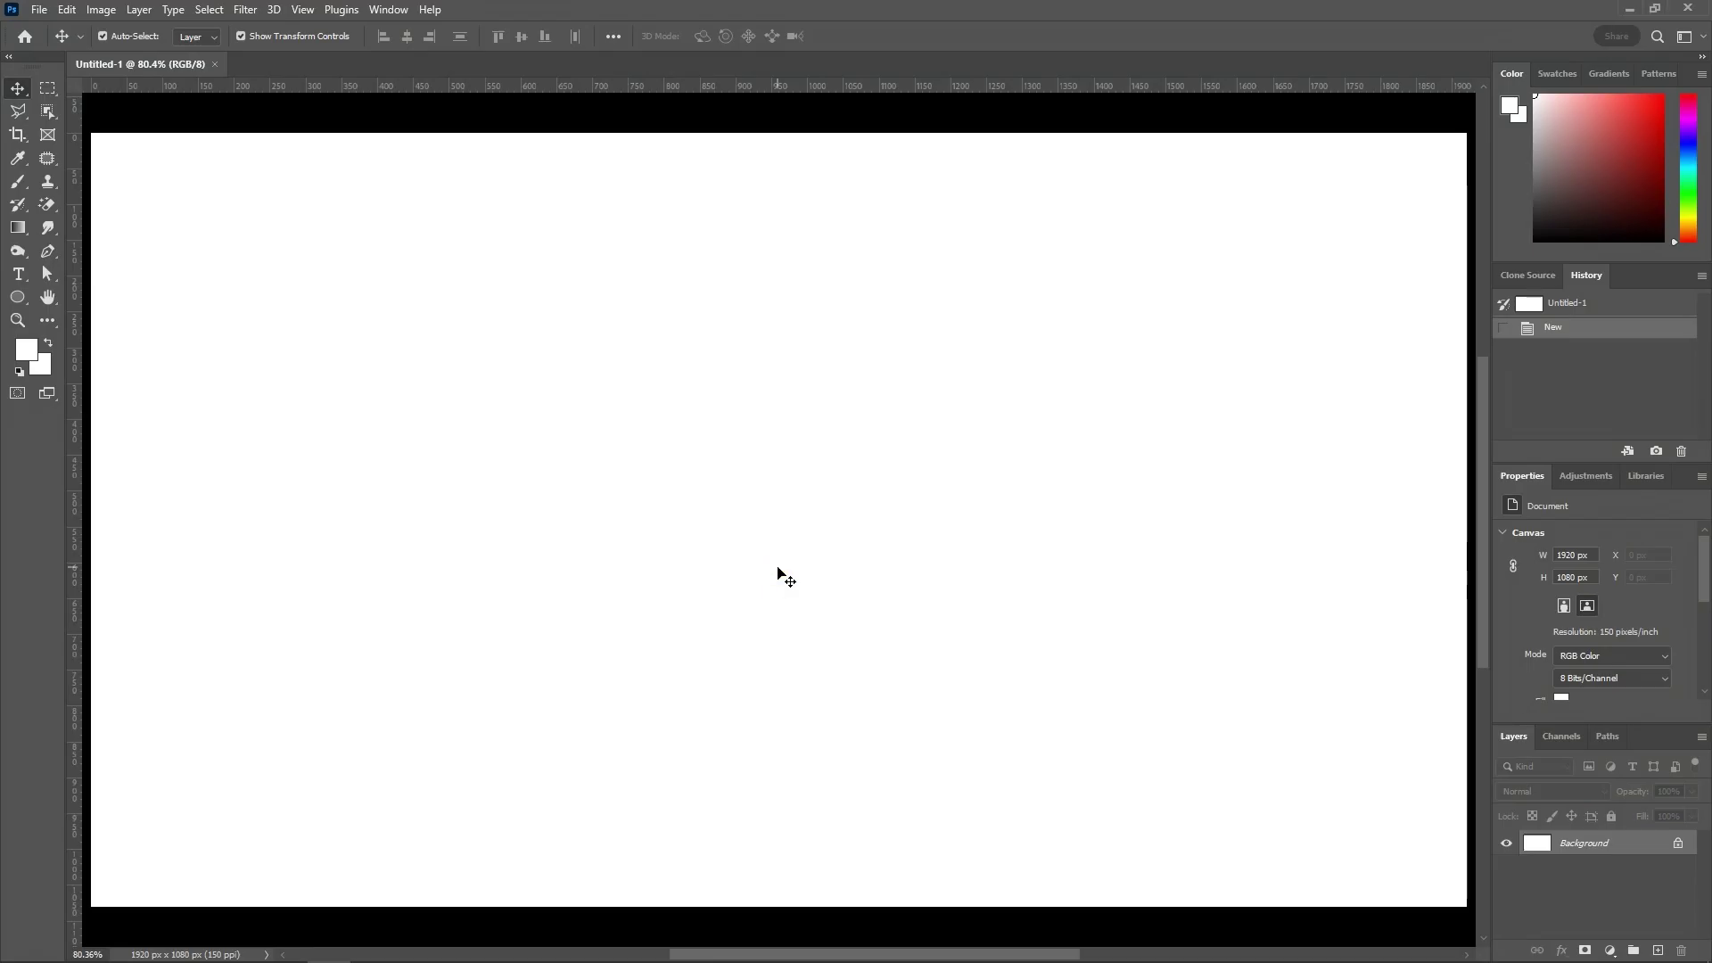
left_click_drag(776, 426, 779, 562)
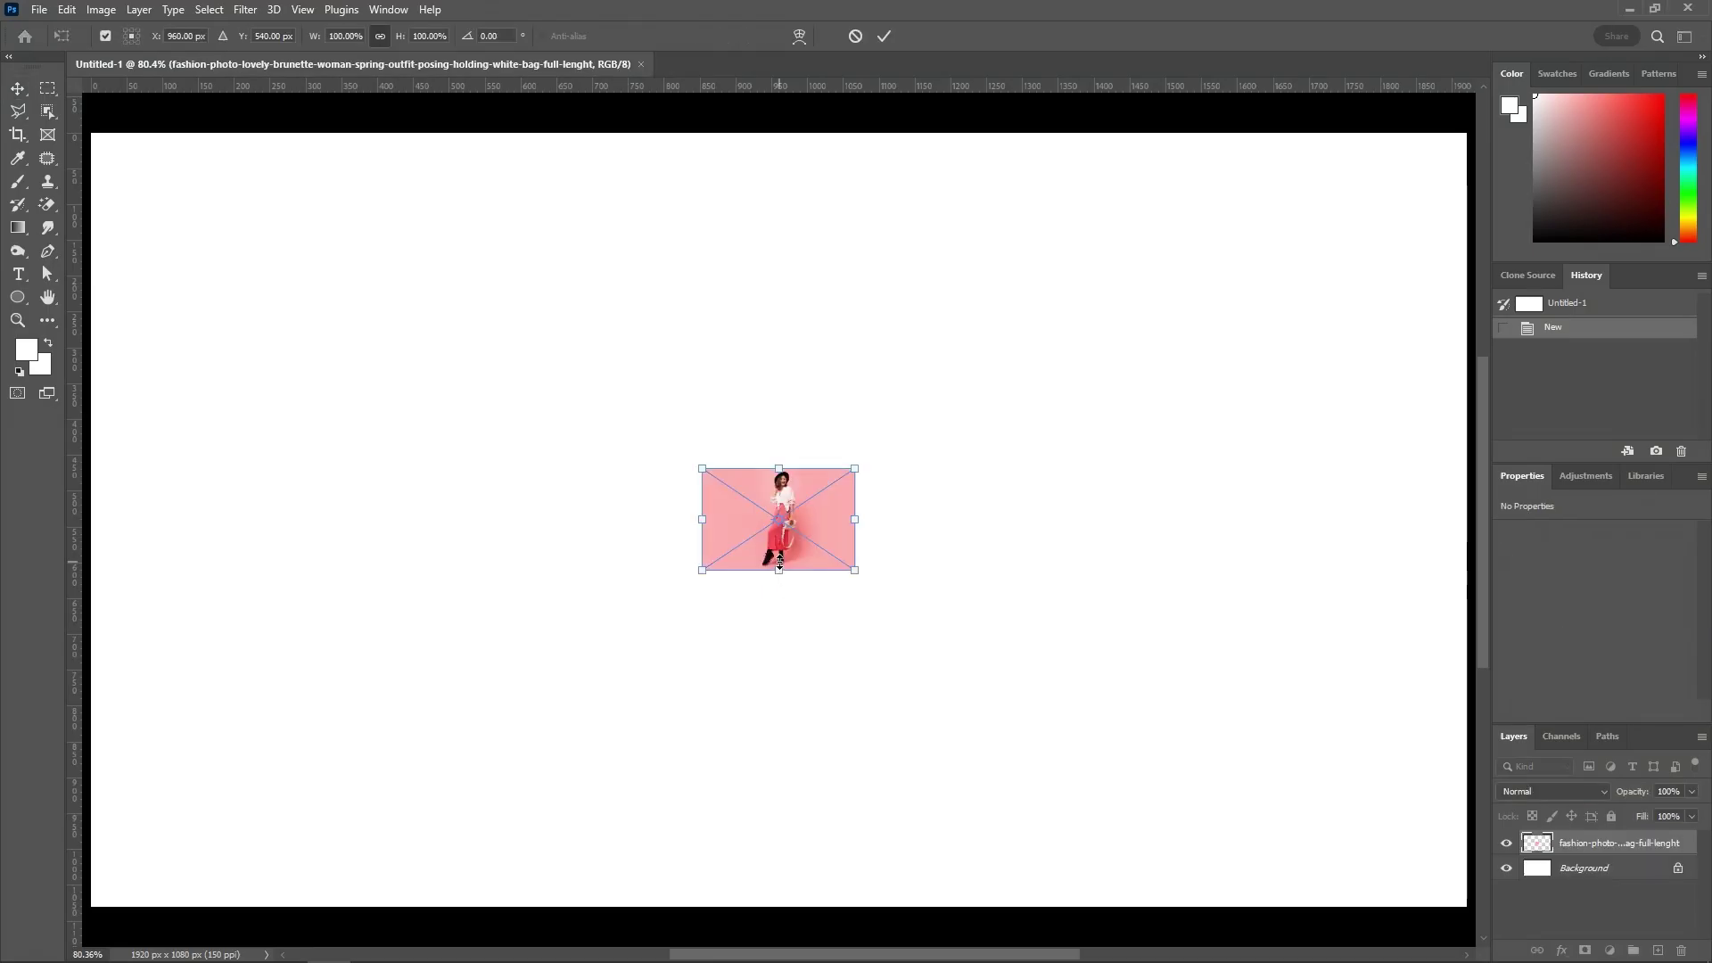
left_click_drag(779, 465, 767, 140)
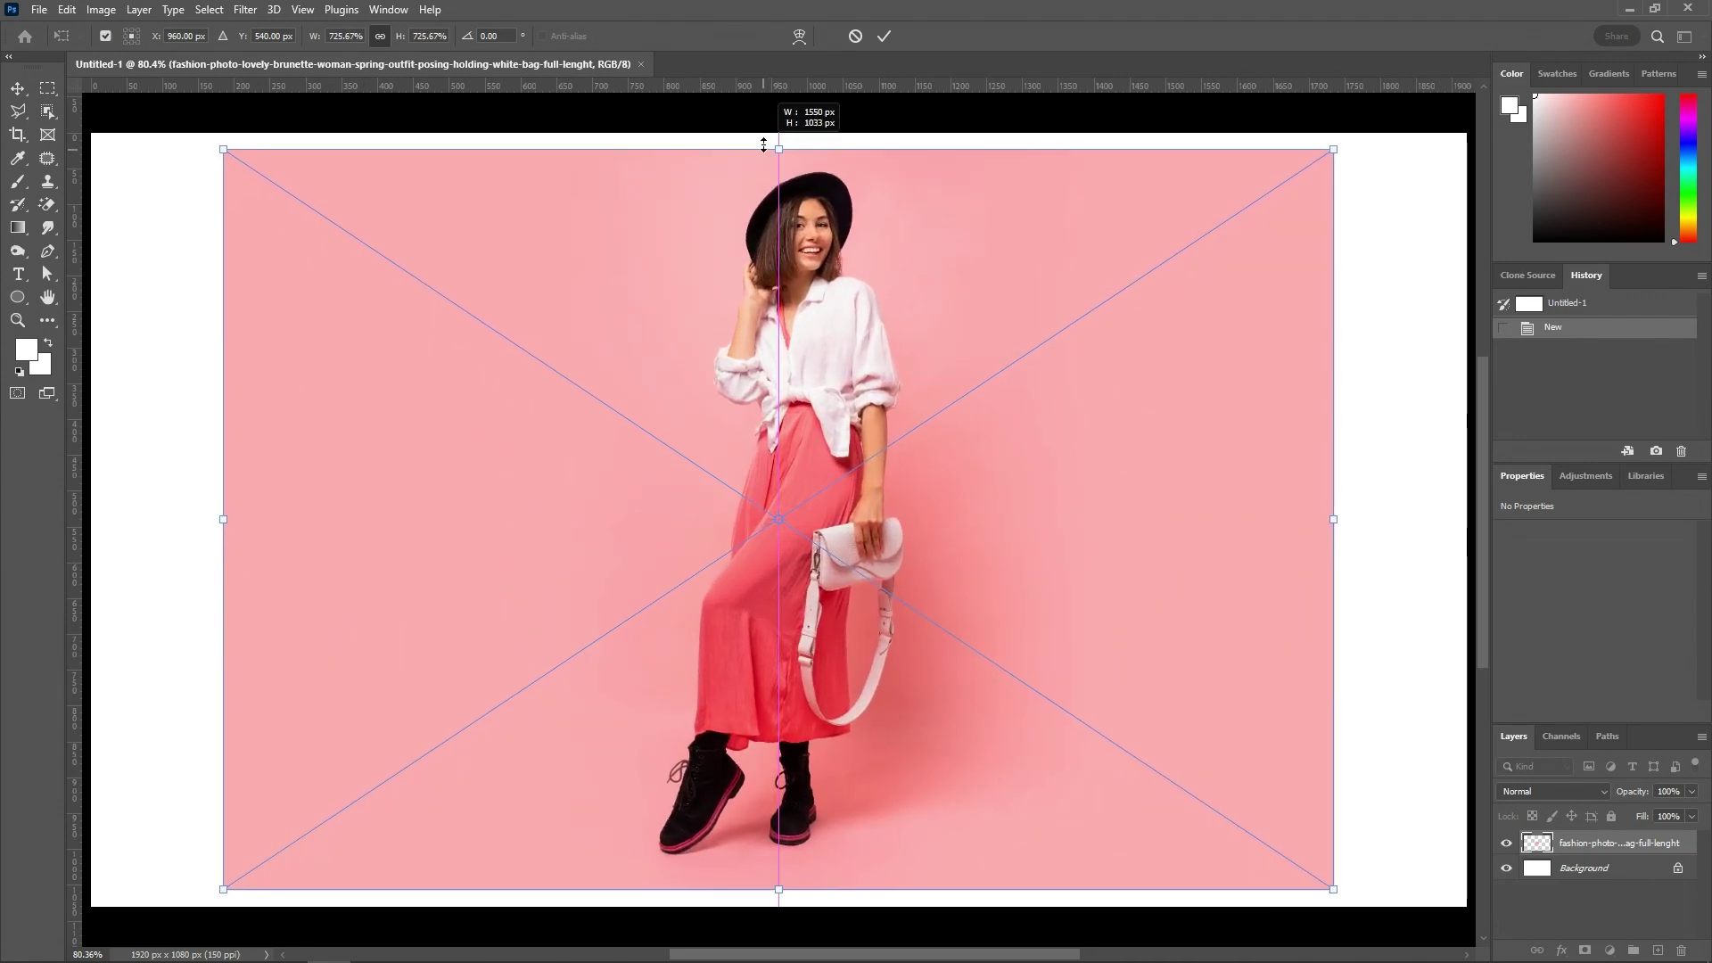
left_click(884, 35)
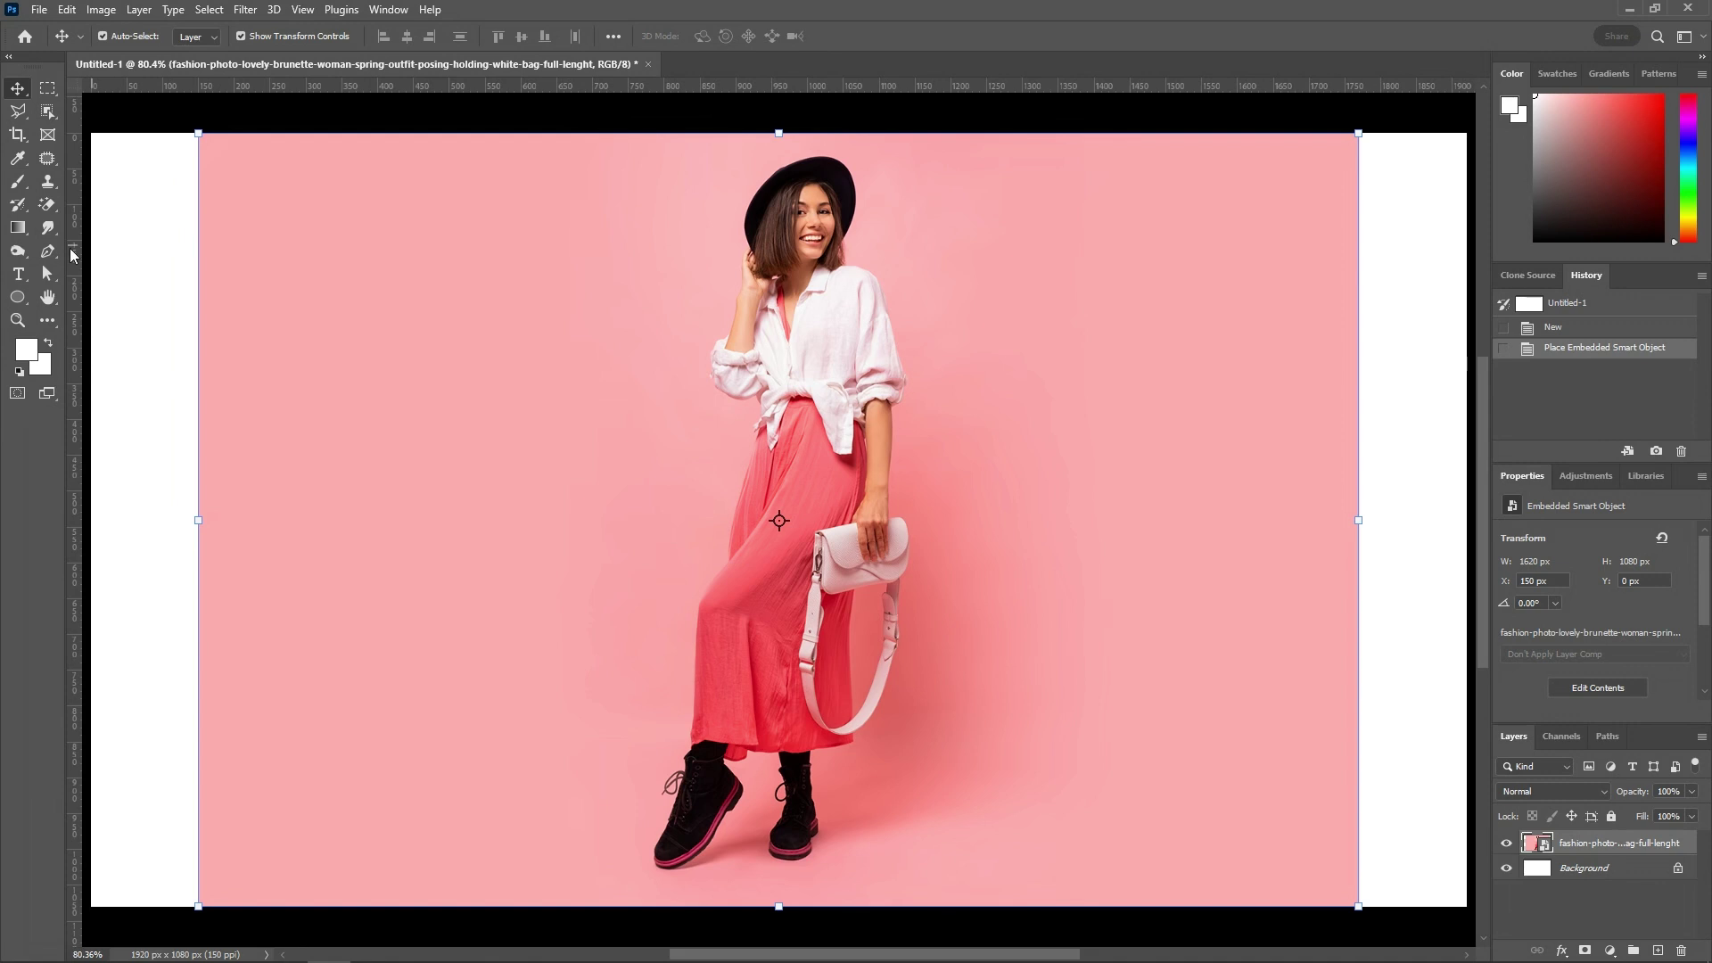
Make a pink-to-white gradient, sampling the start colour from the photo's pink backdrop.
left_click(18, 227)
left_click(140, 37)
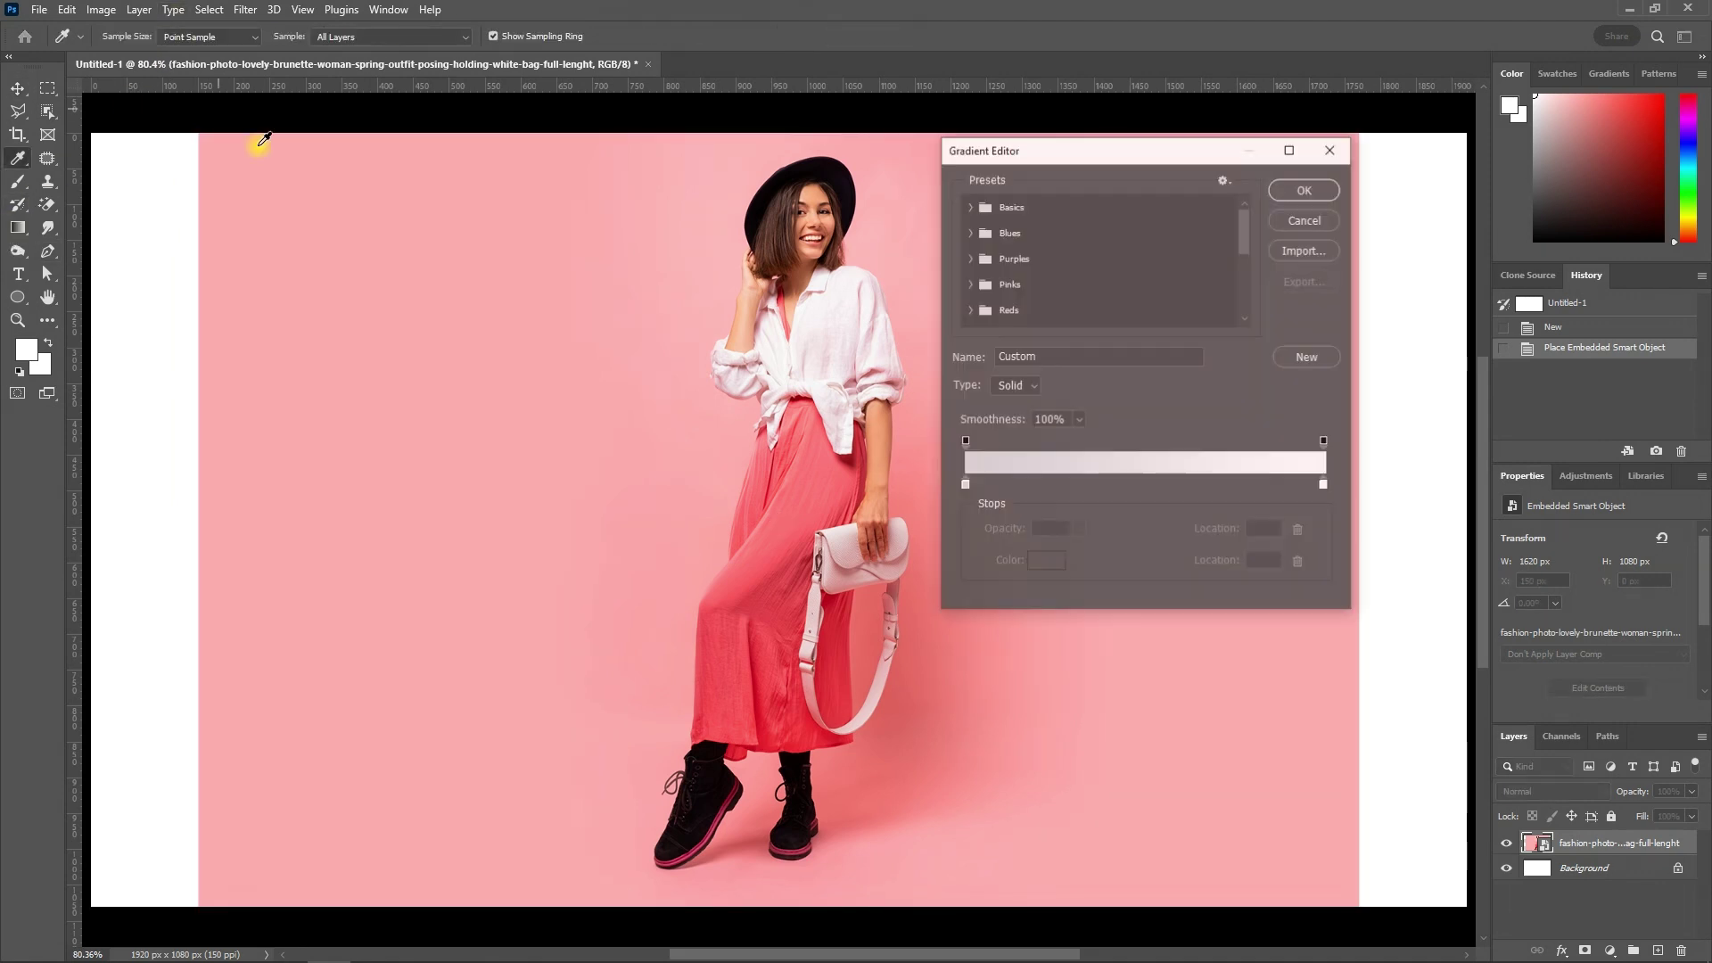
left_click(964, 485)
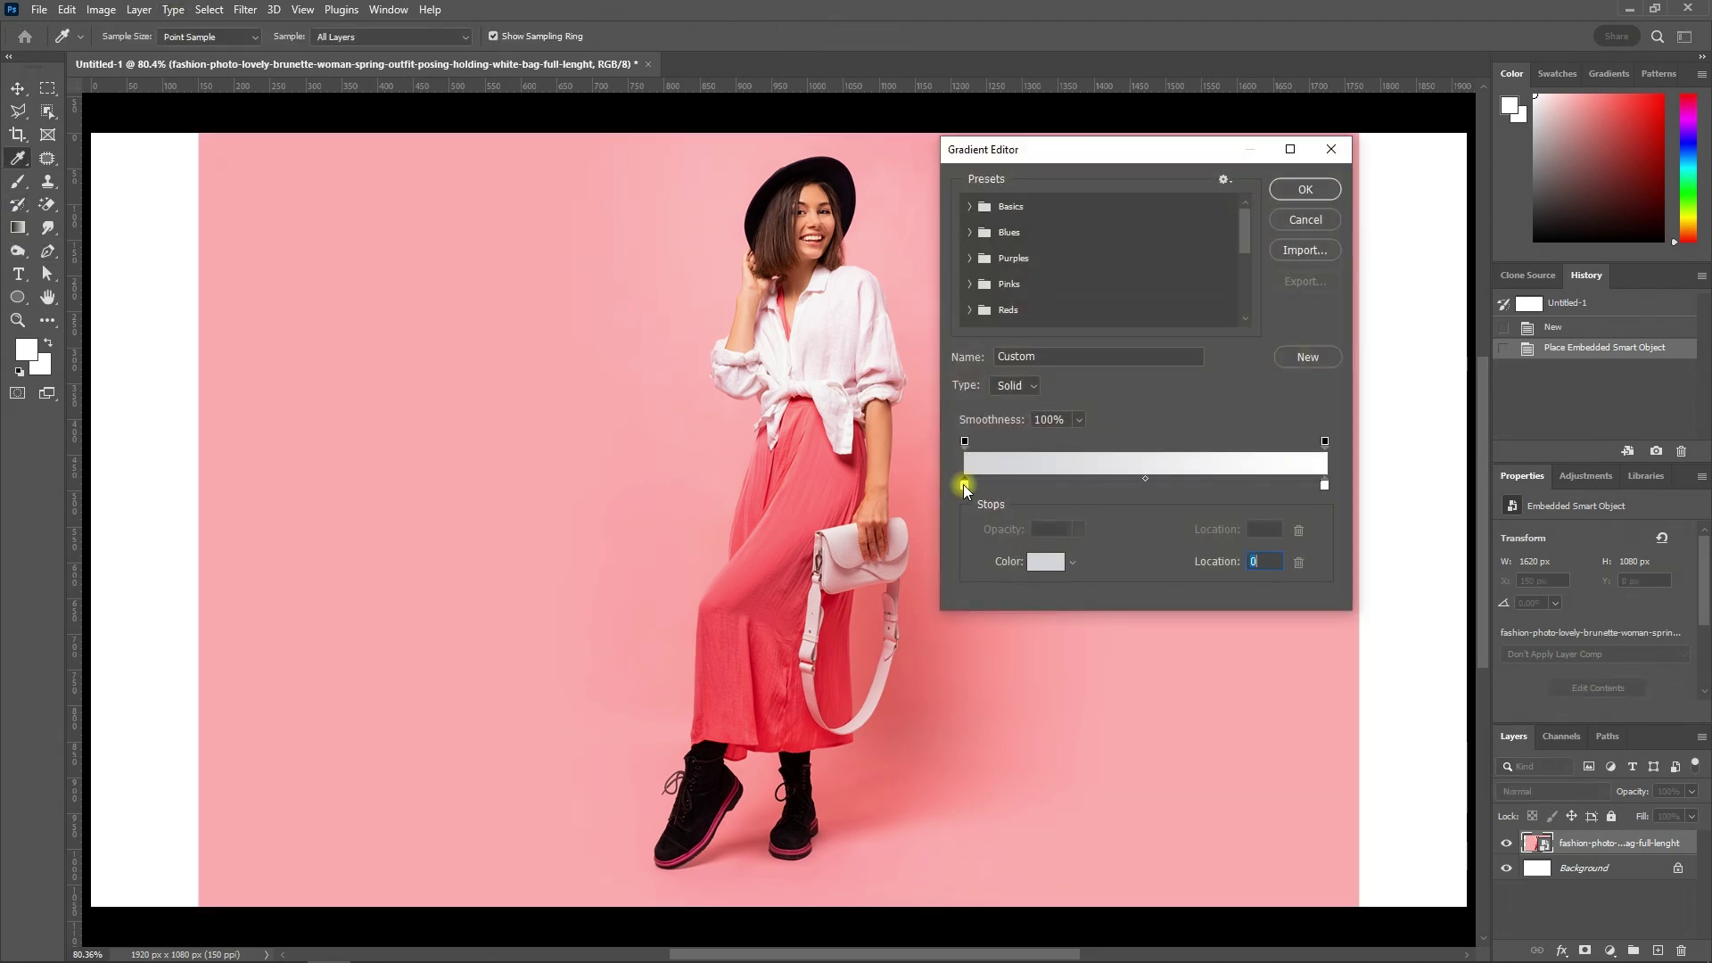
left_click(332, 560)
left_click(1305, 191)
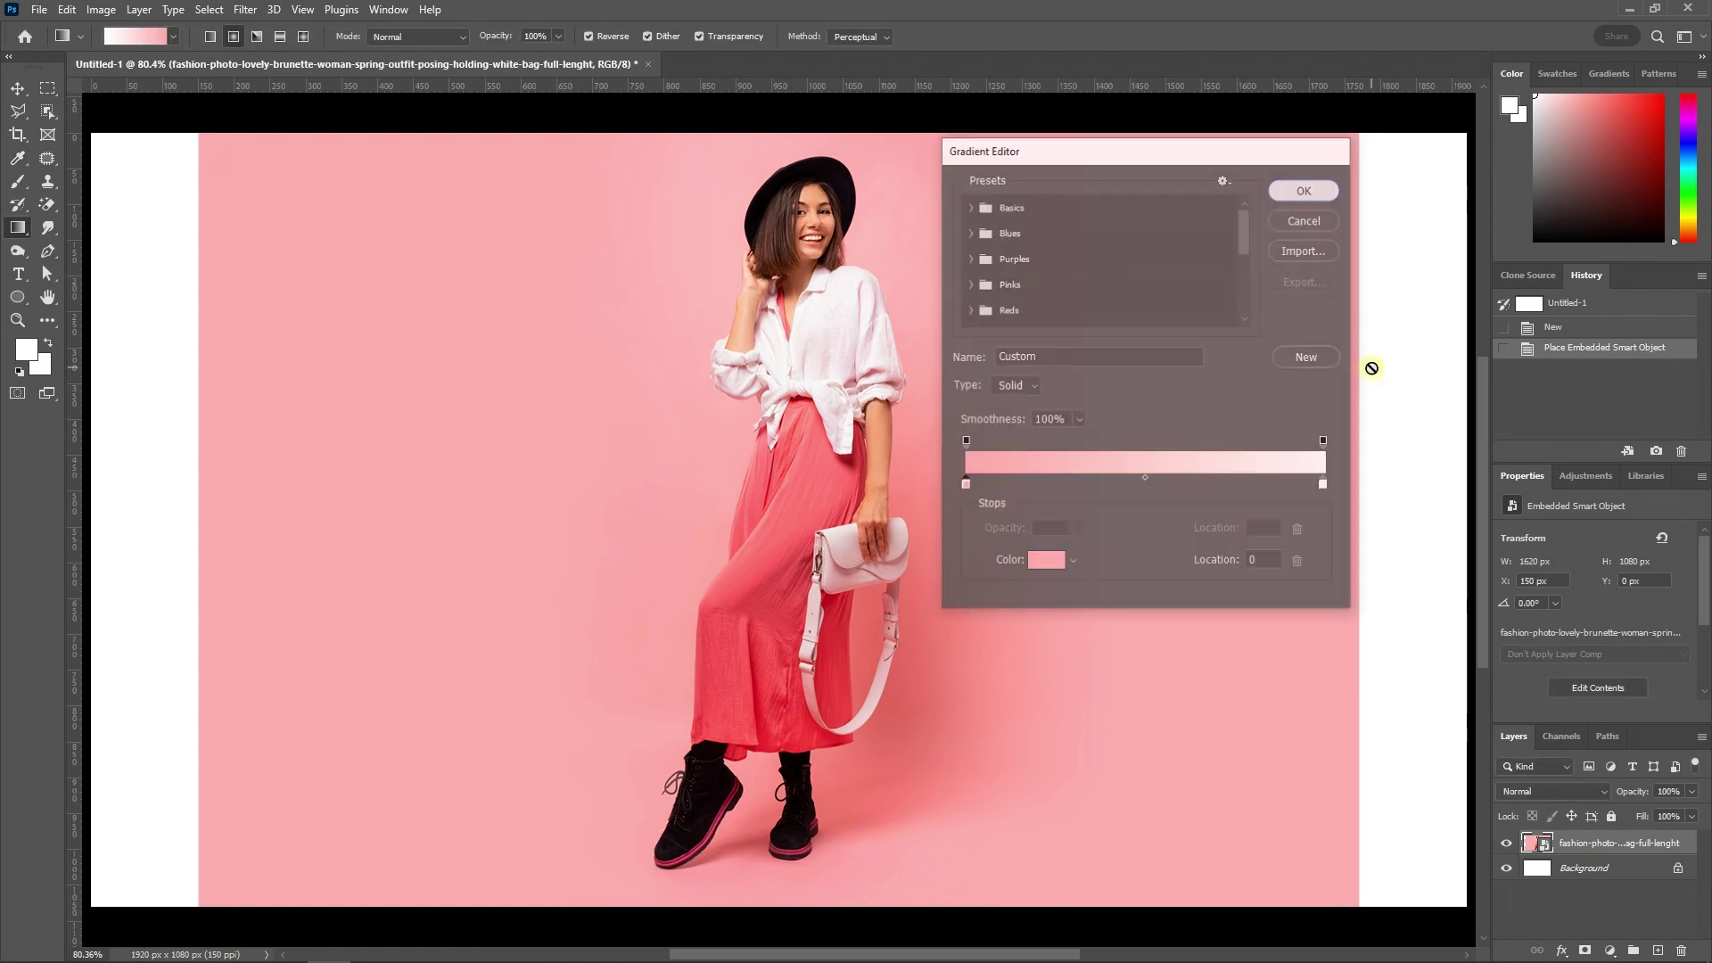
Select the Background layer and hide the woman photo layer.
left_click(1589, 868)
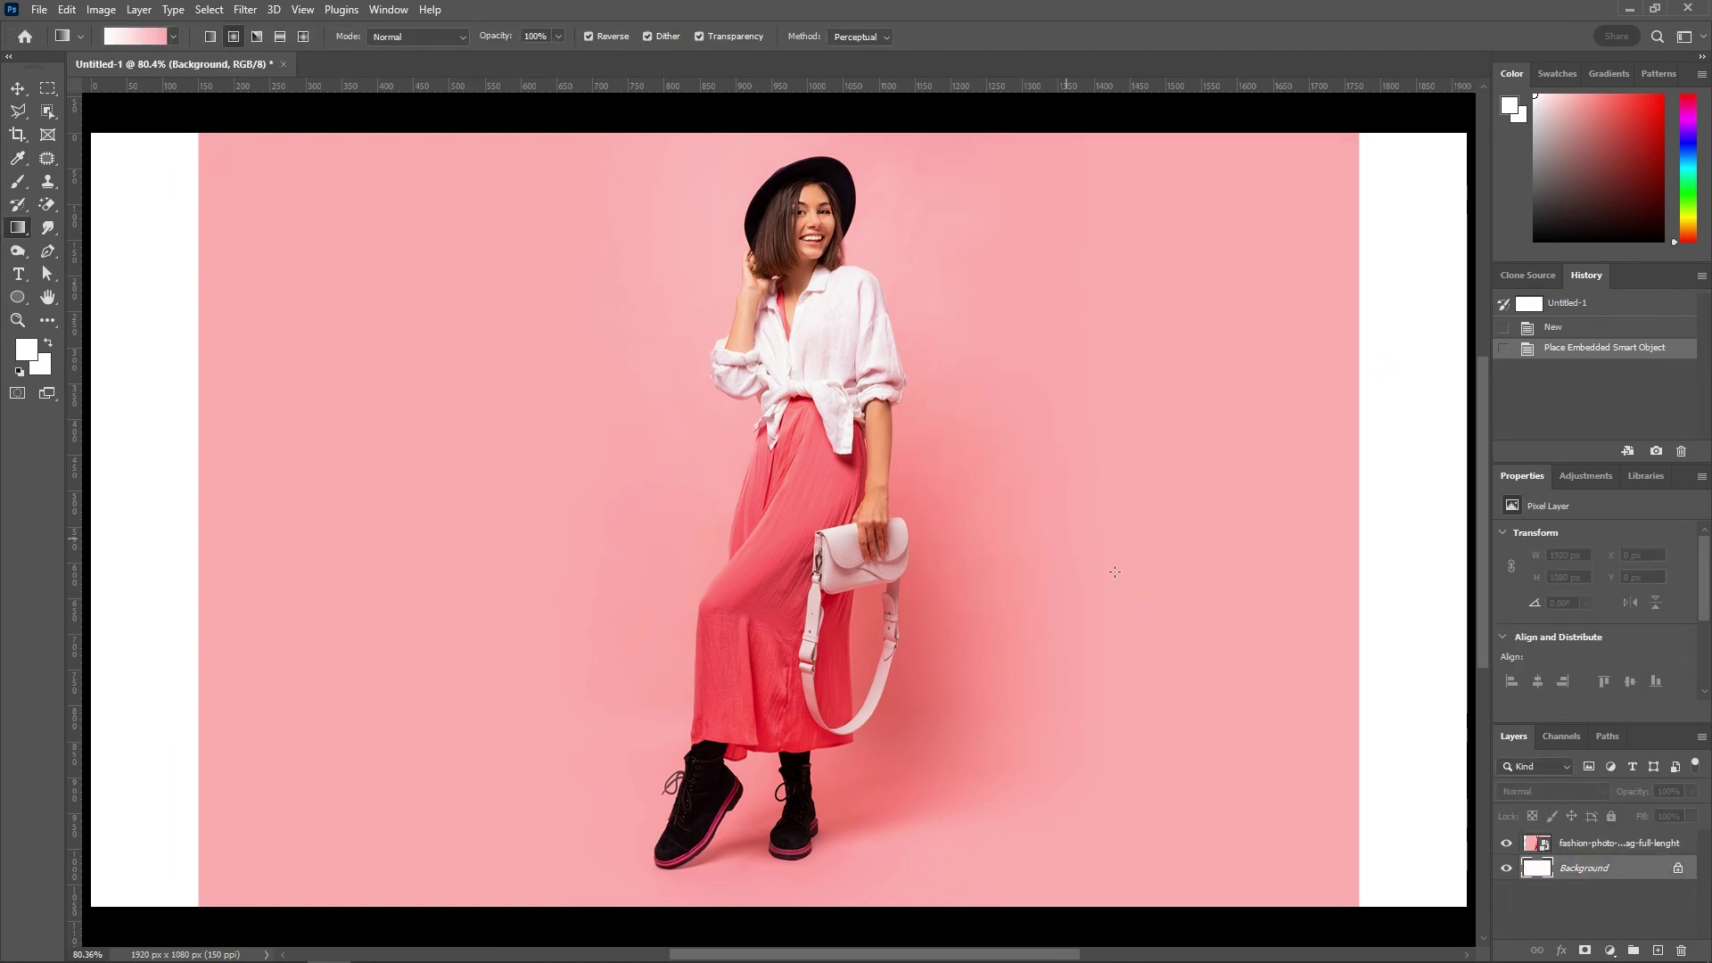
left_click(1507, 844)
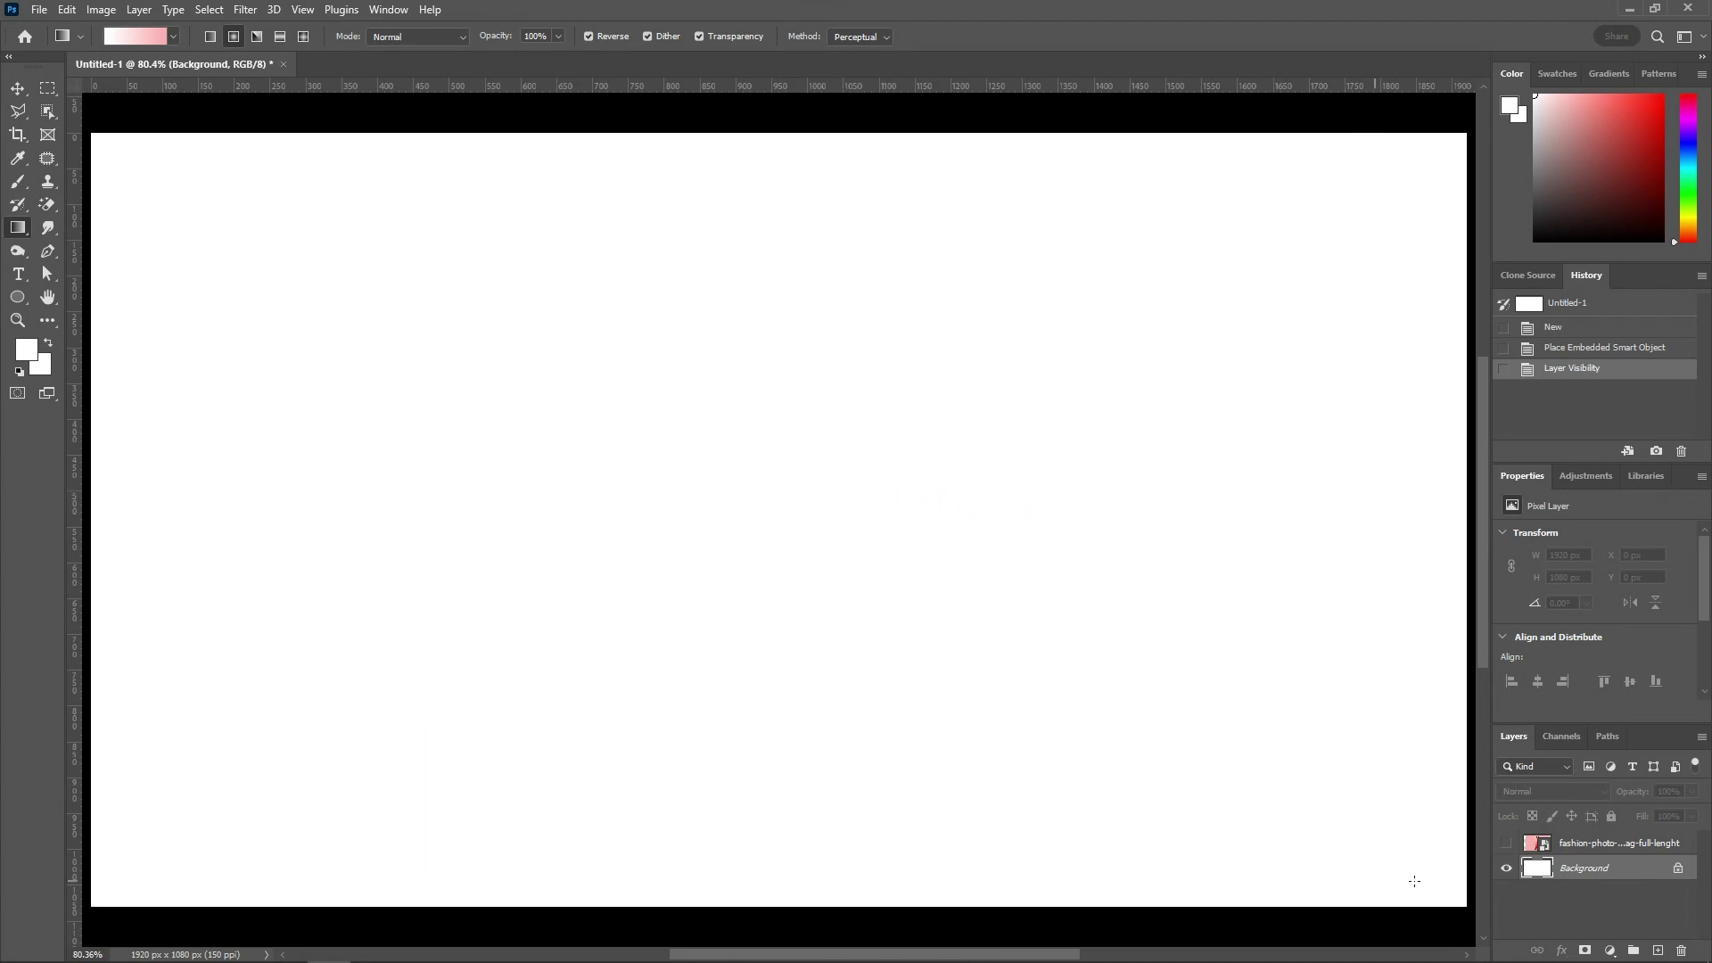
left_click(9, 90)
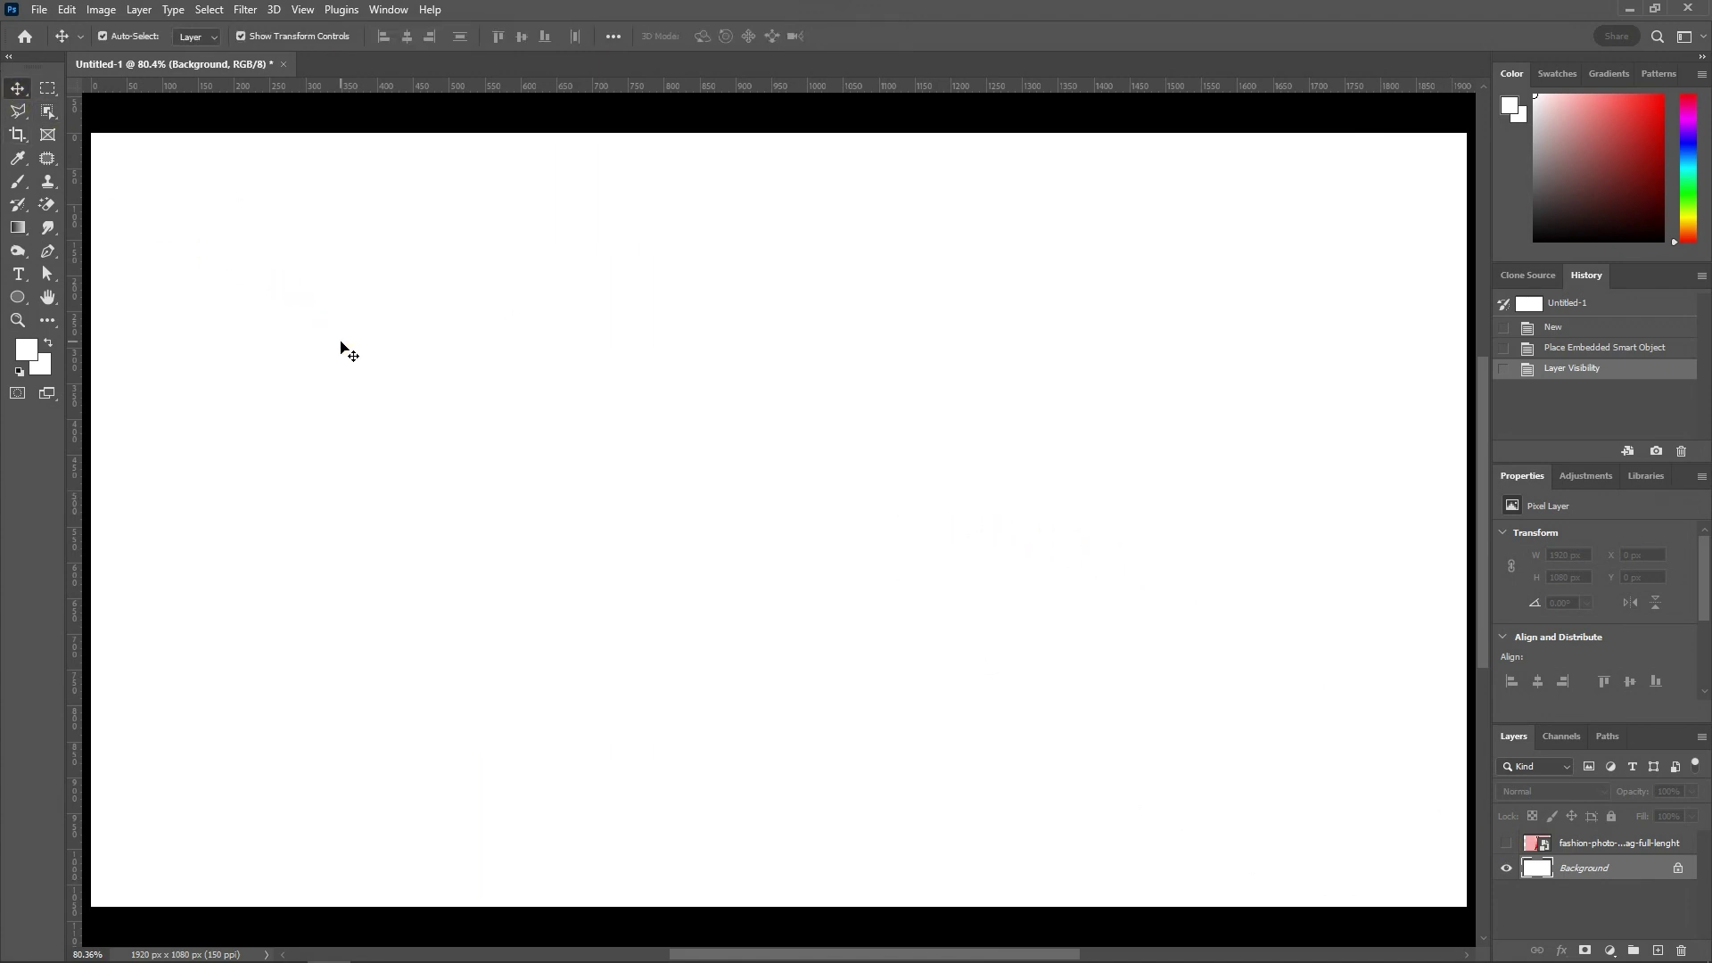
Add a text layer near the canvas centre containing the letter 'M'.
left_click(18, 274)
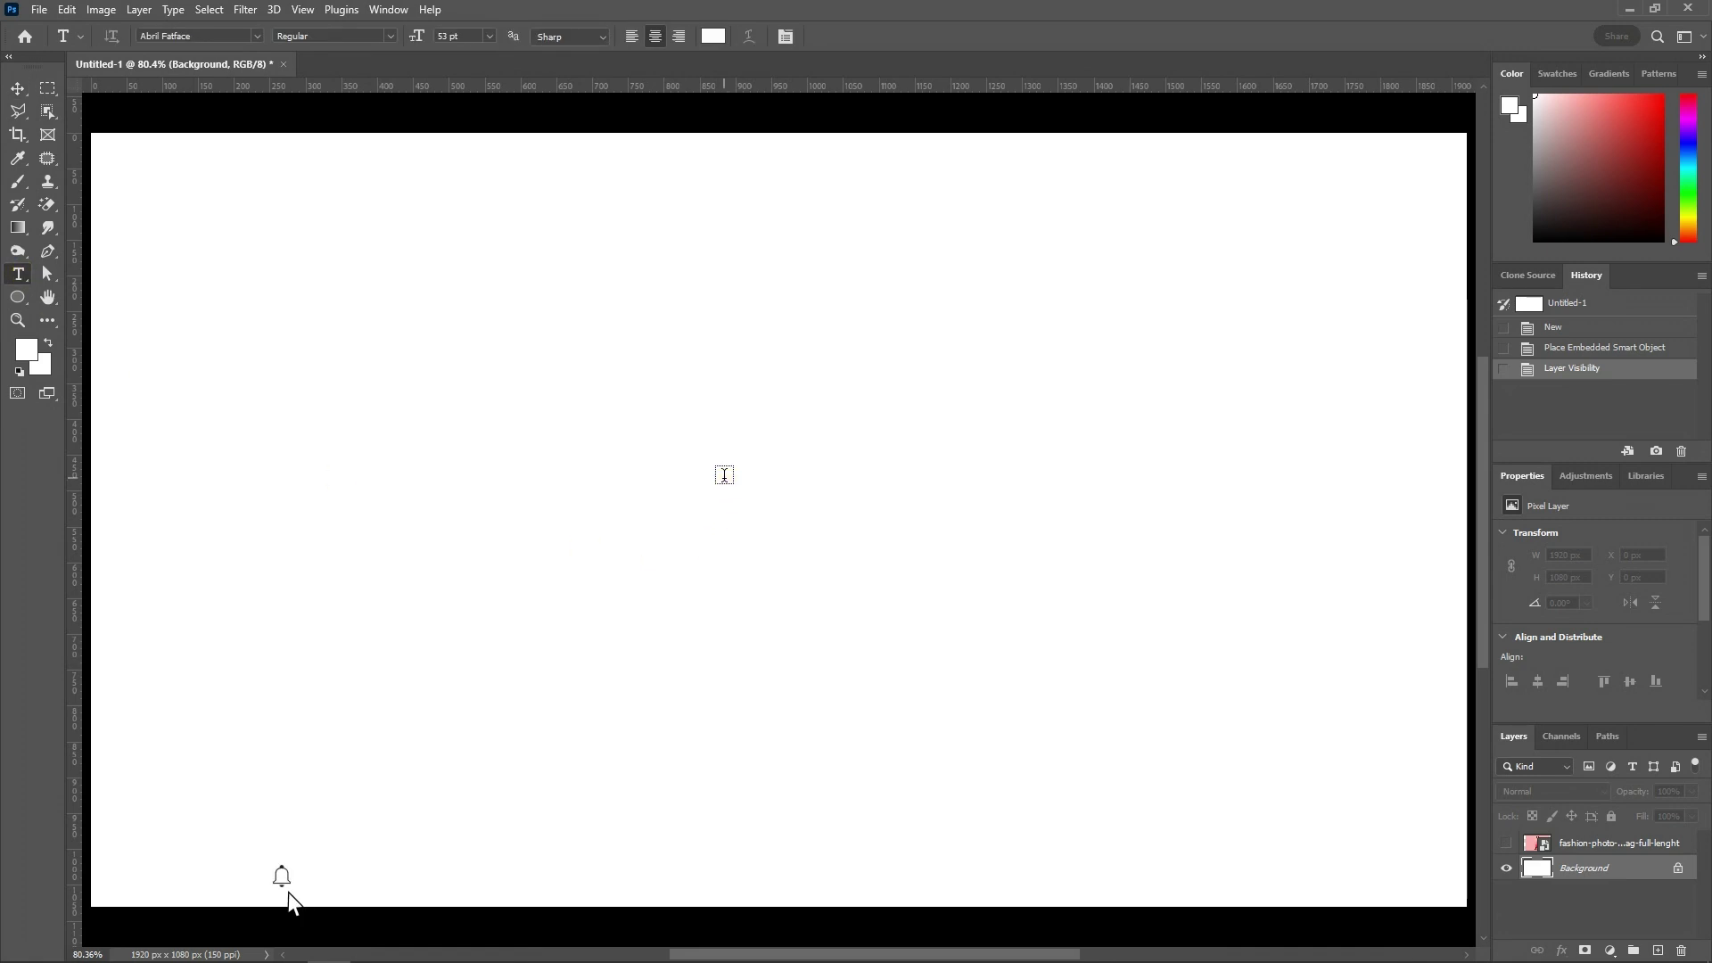
left_click(752, 551)
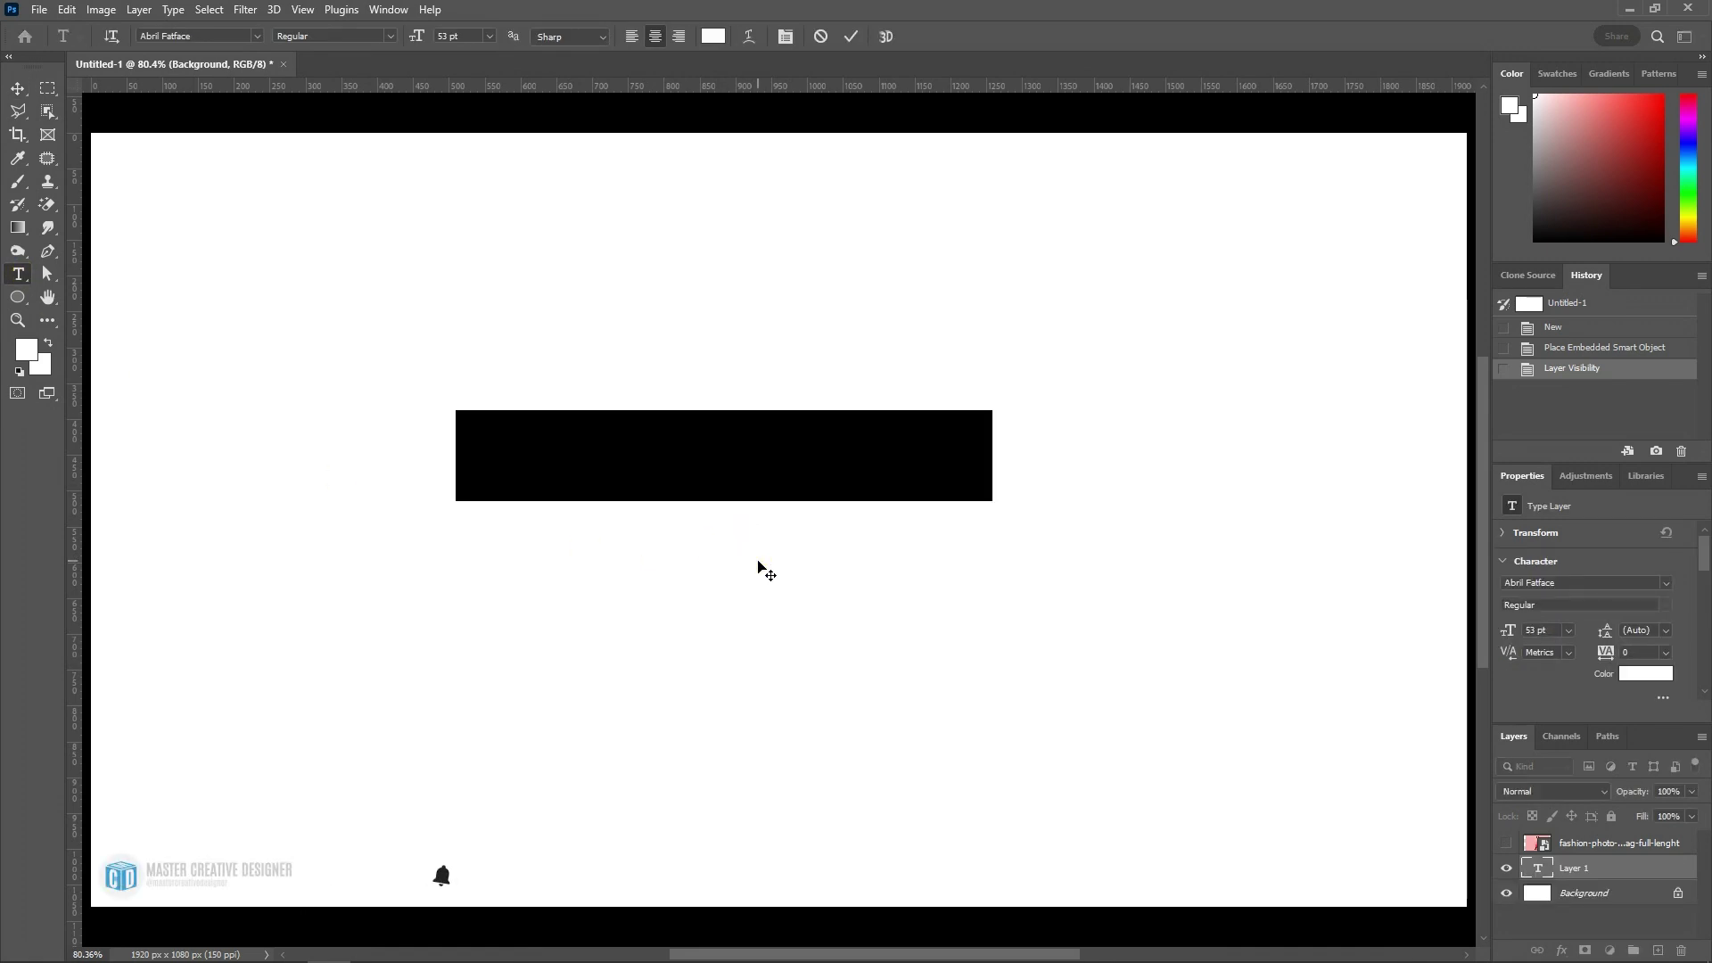
key("BackSpace")
type("M")
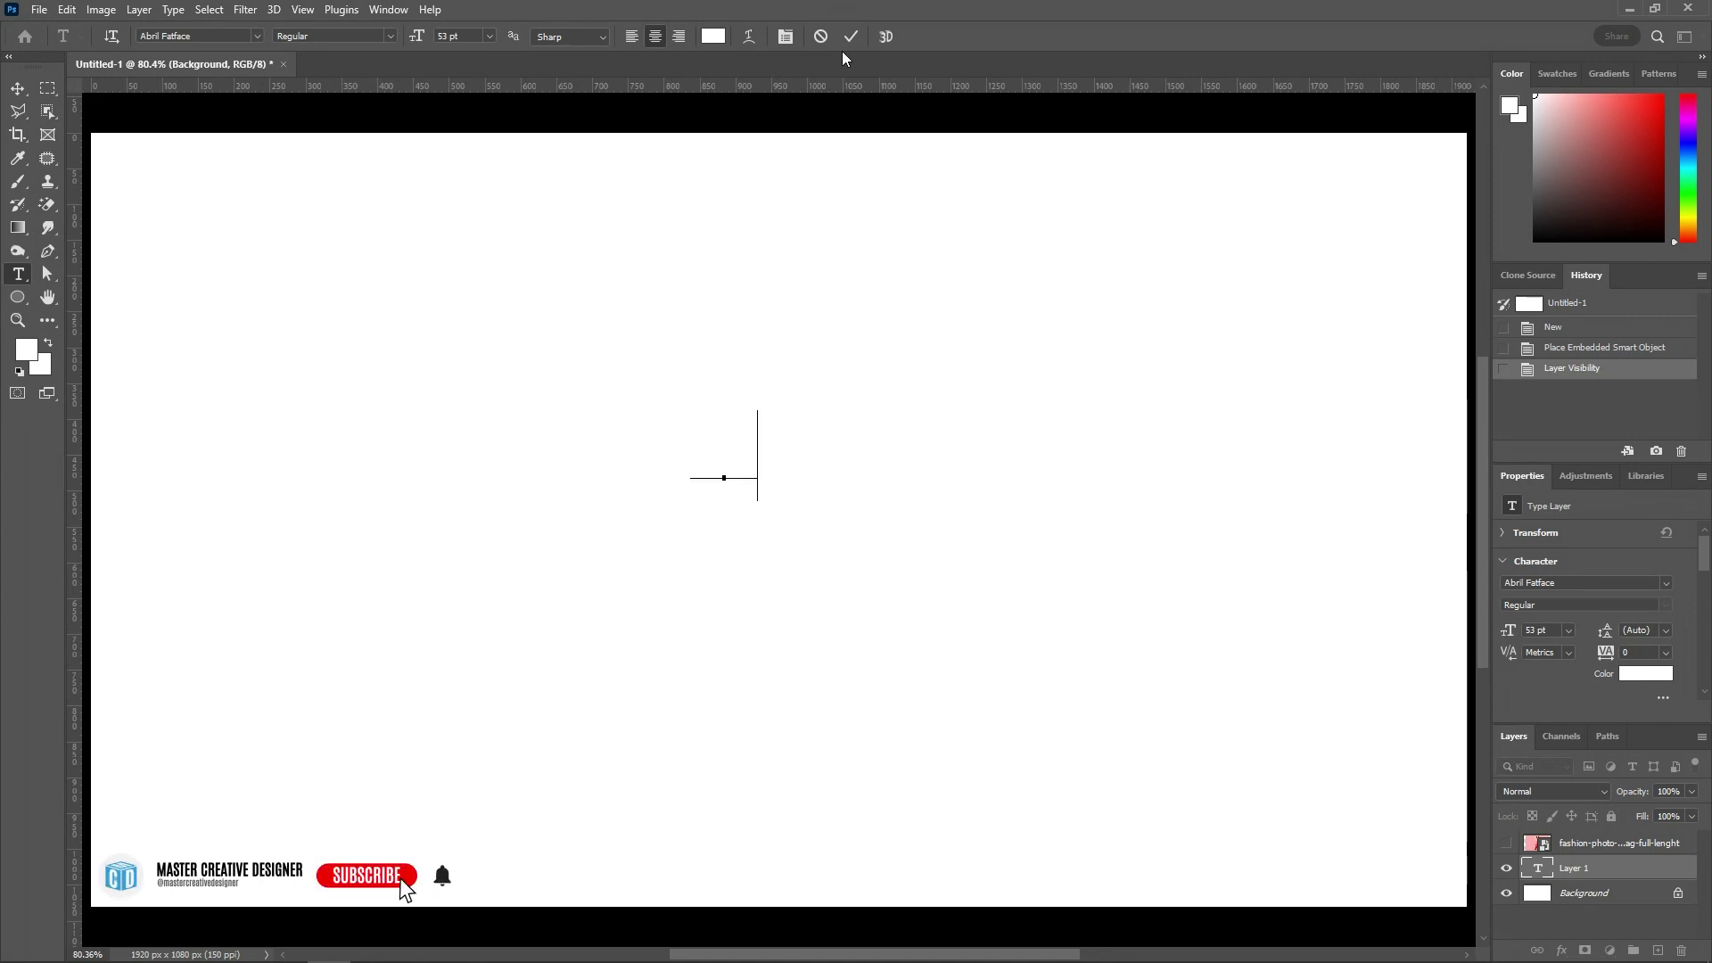
left_click(851, 37)
Set the M's text colour to black (000000).
left_click(714, 36)
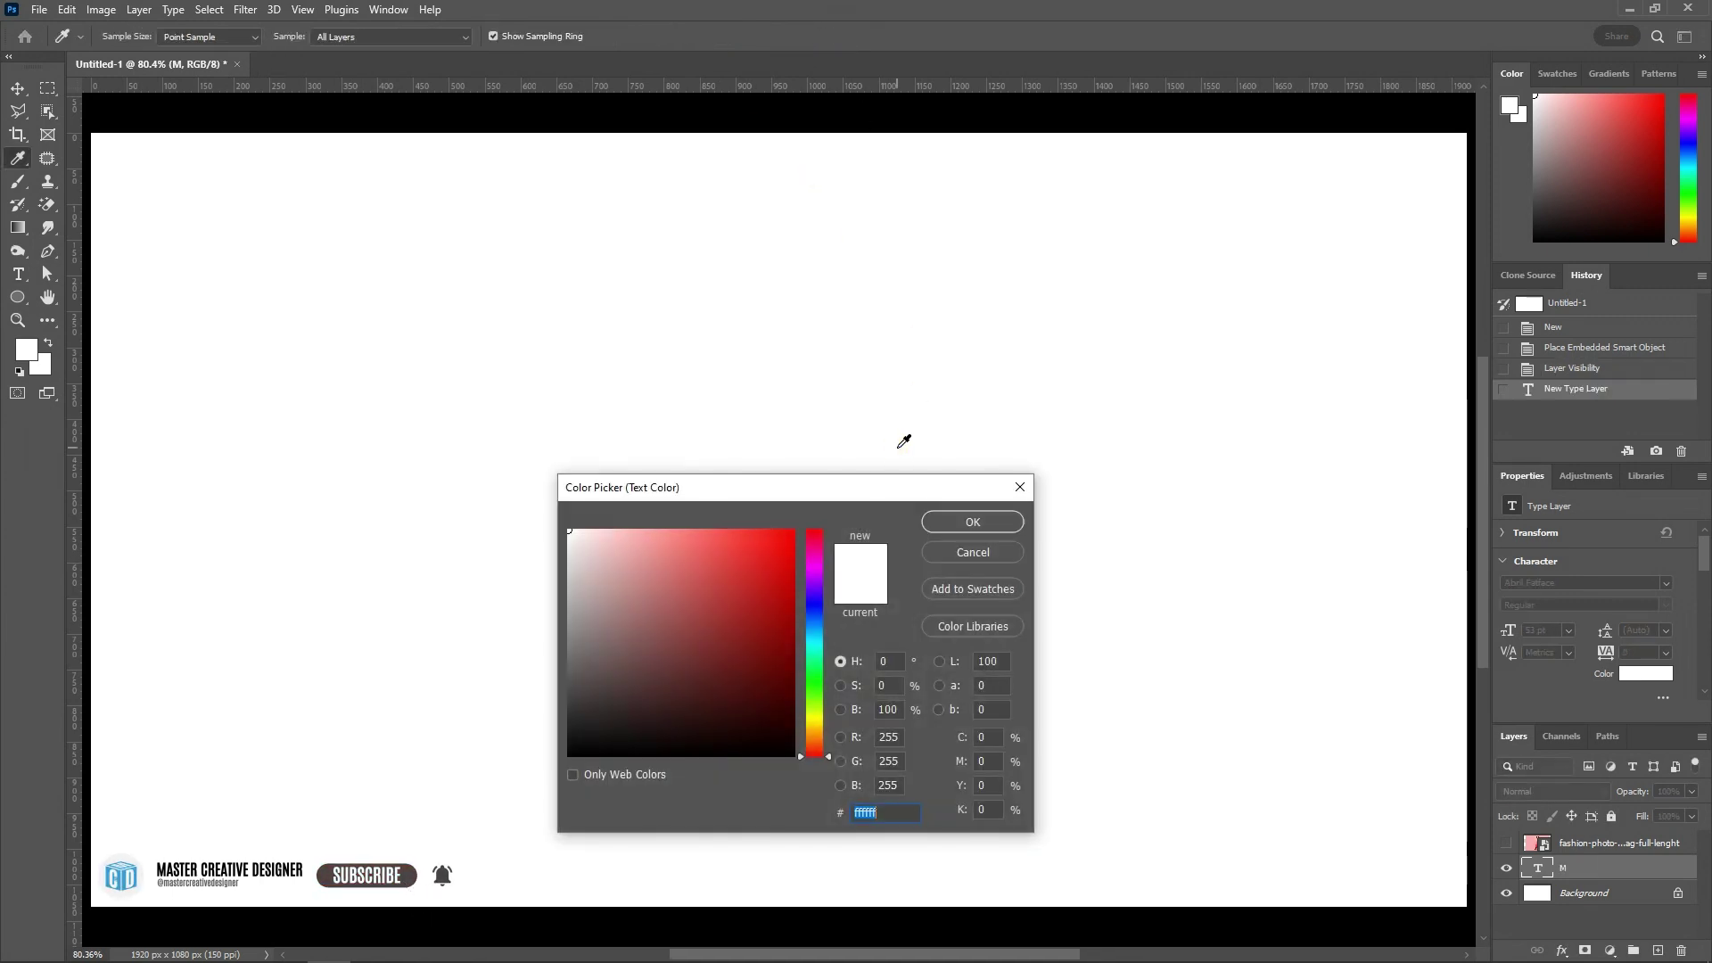
mouse_move(713, 580)
left_mouse_down()
mouse_move(669, 651)
mouse_move(642, 756)
left_mouse_up()
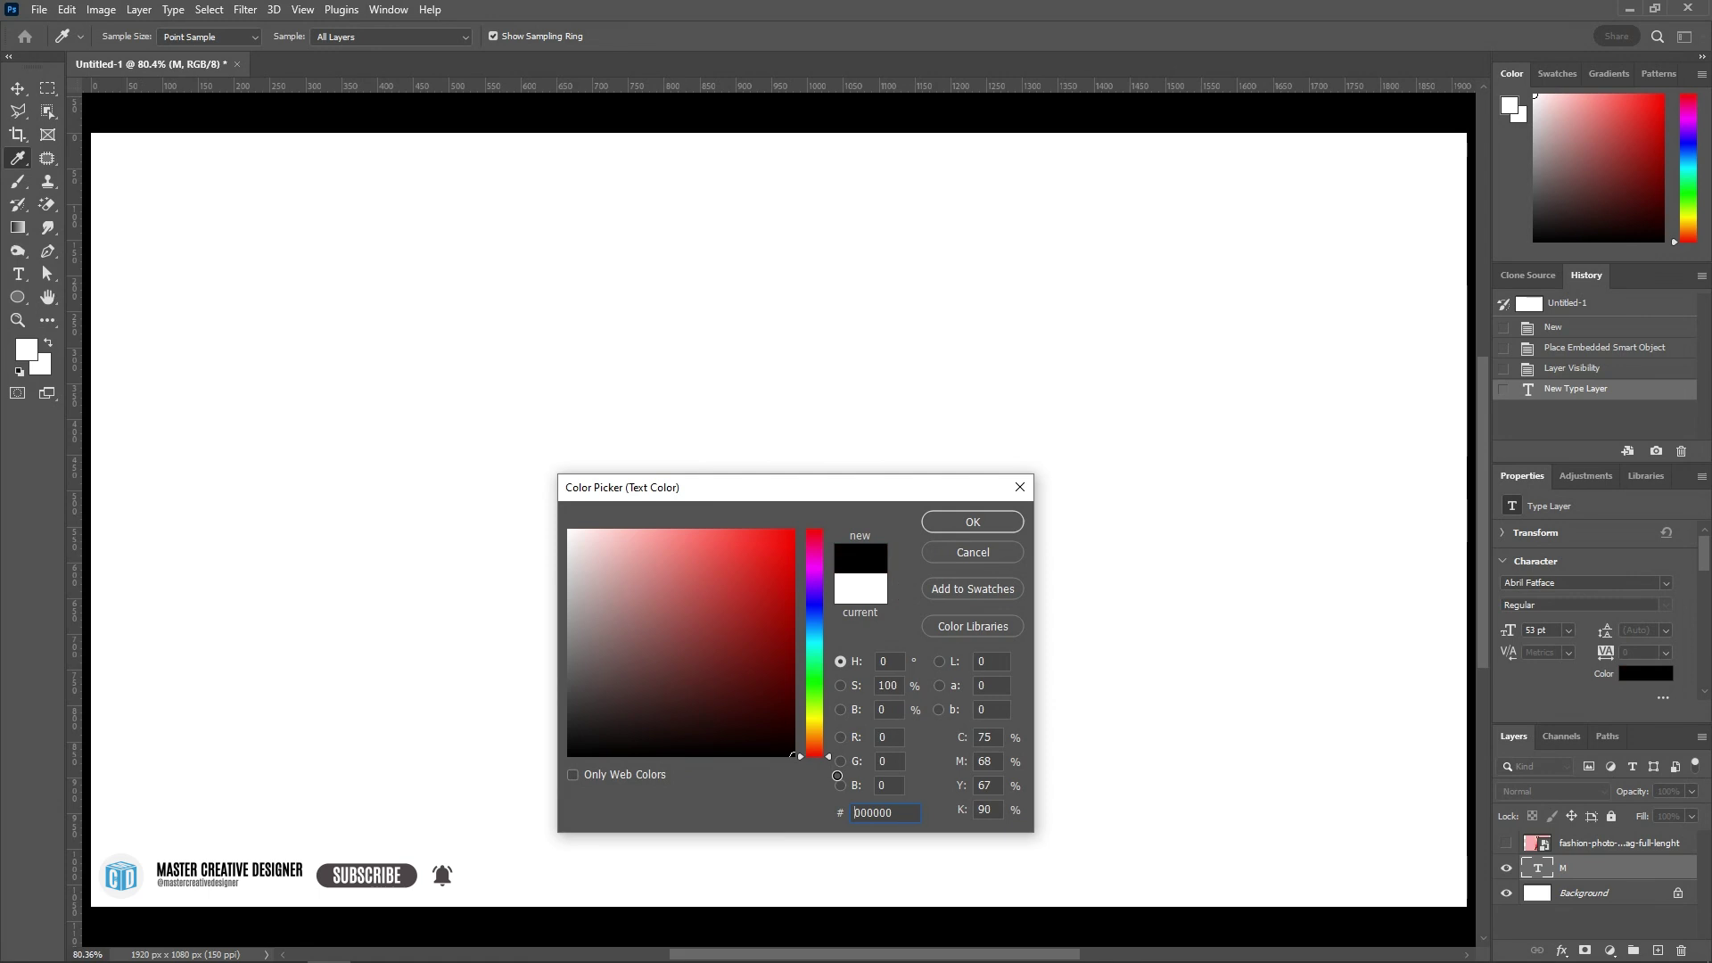
left_click(973, 522)
Scale the letter M up to a large size with Free Transform.
key("v")
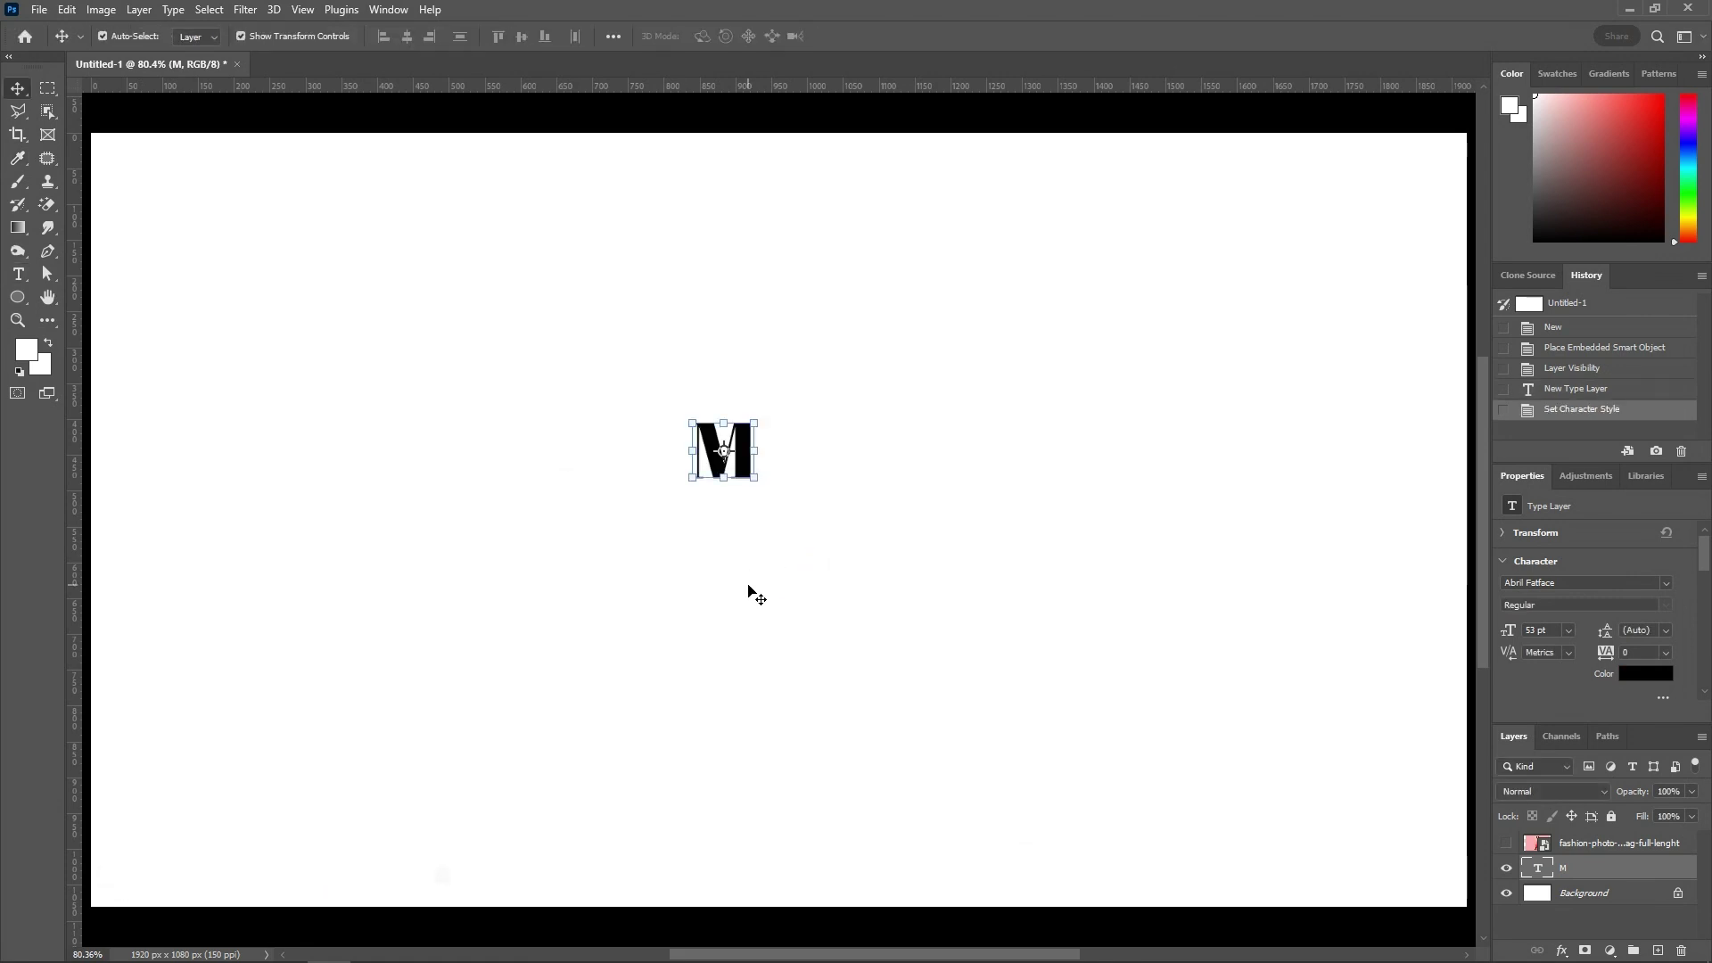
key("ctrl+t")
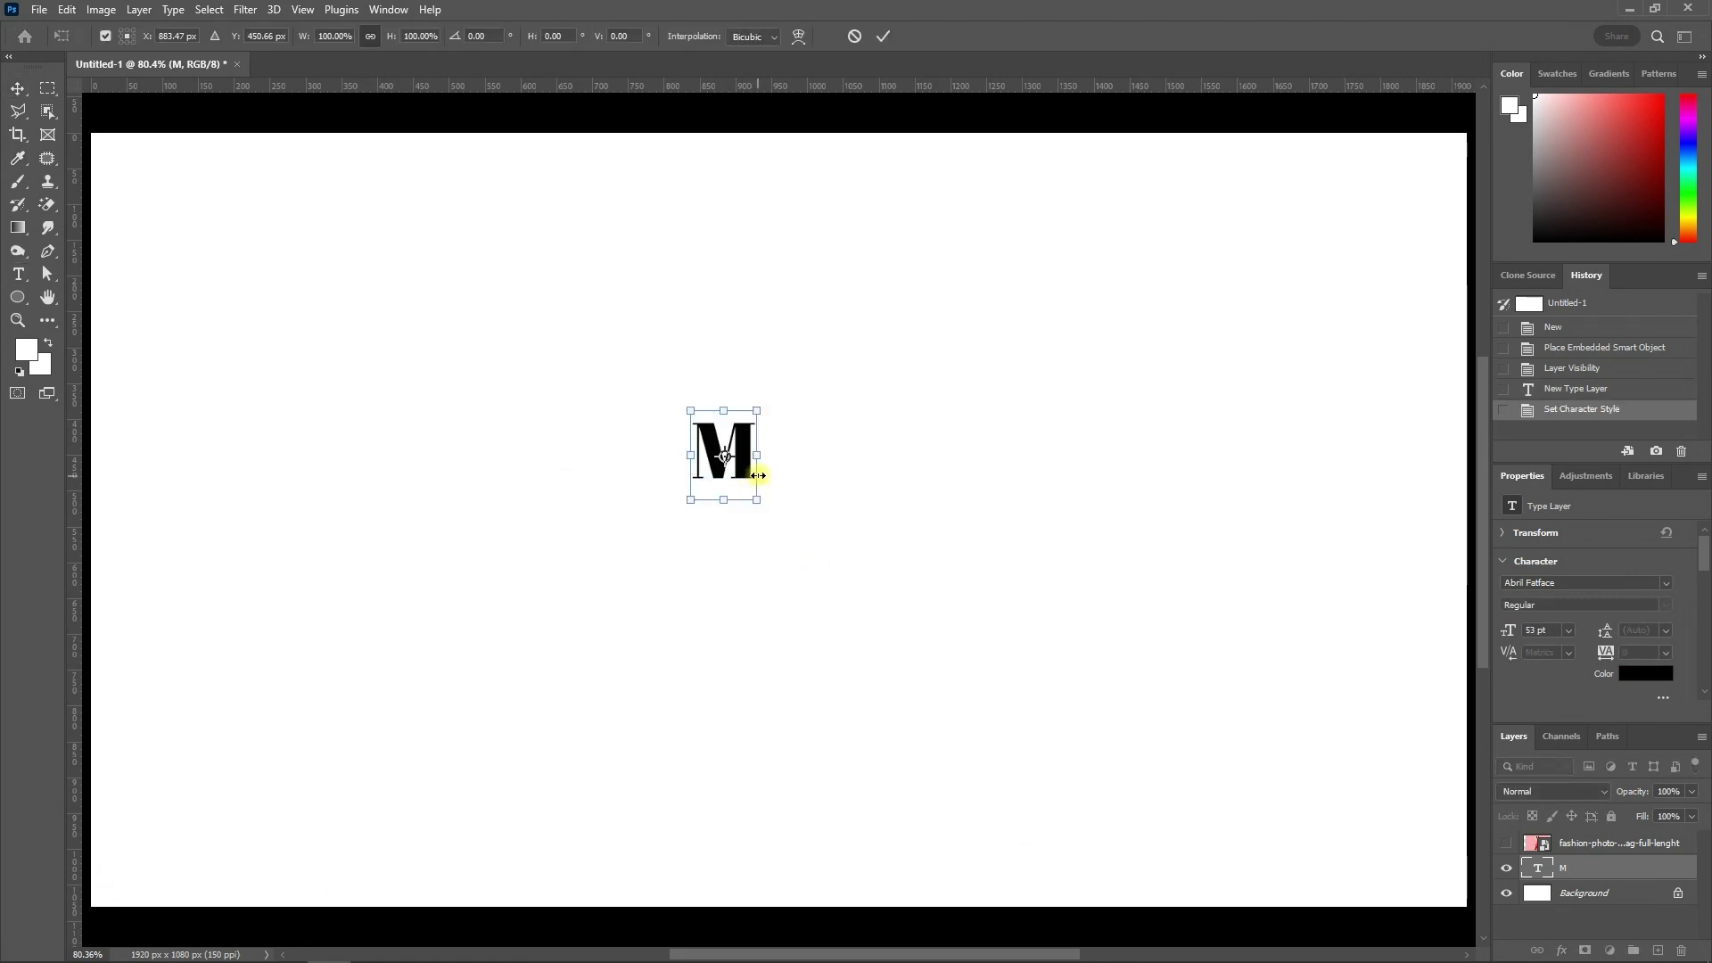
left_click_drag(760, 462, 926, 484)
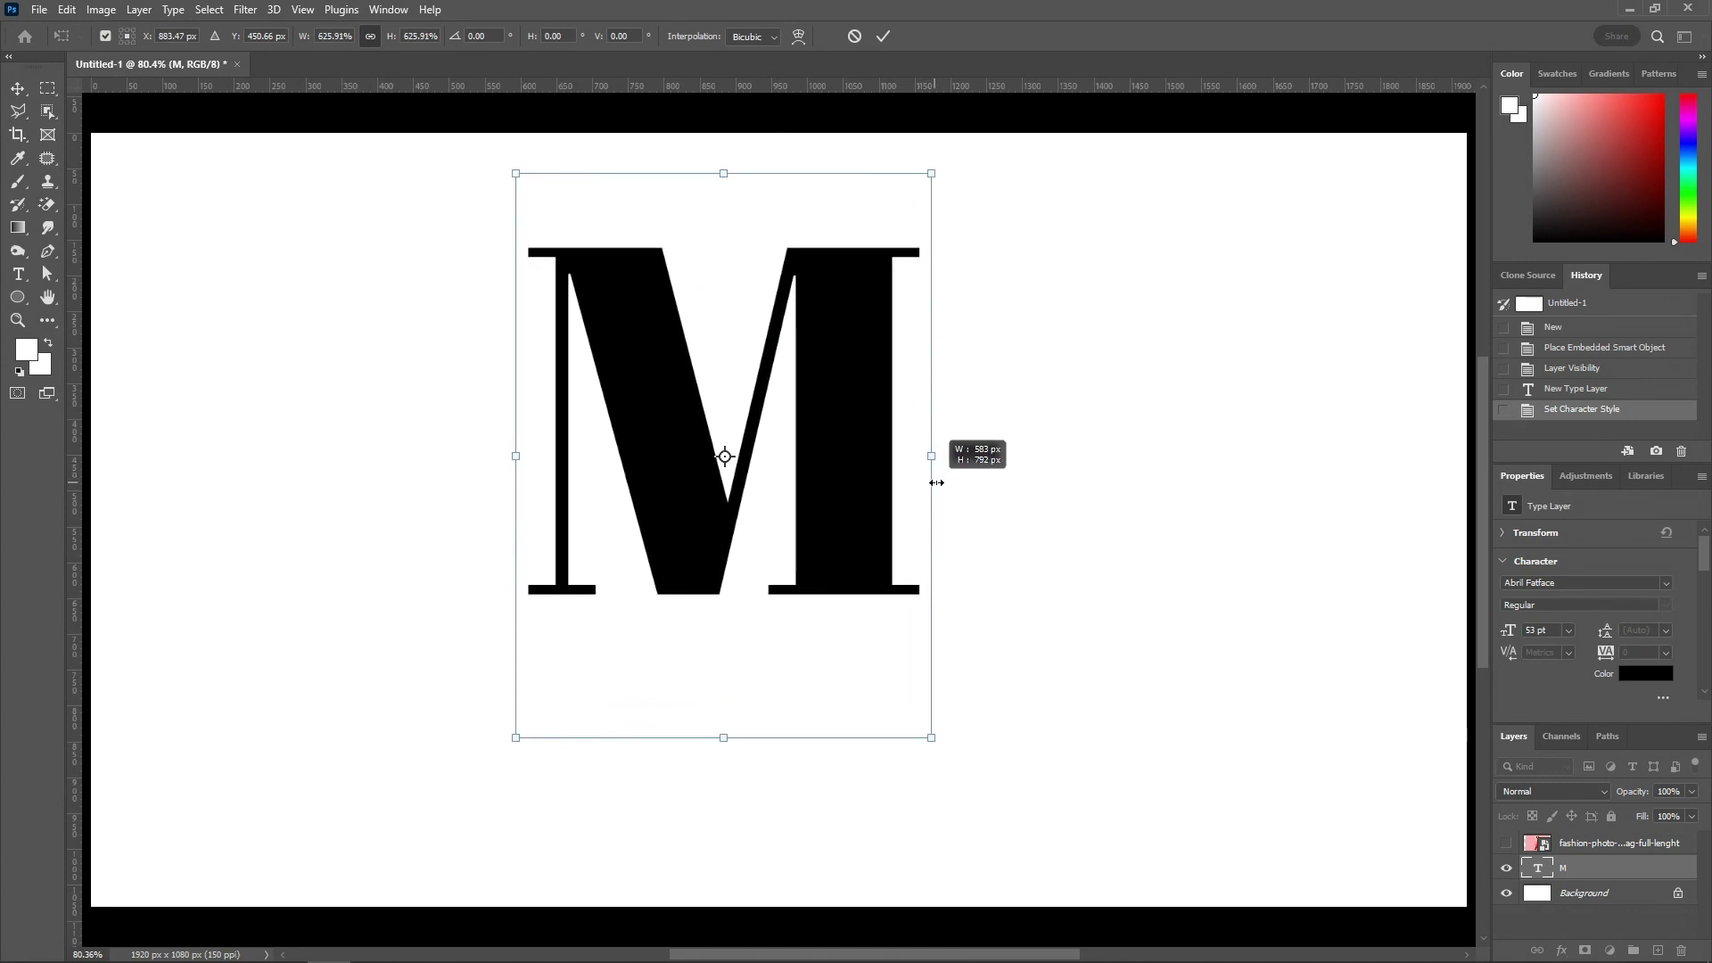
left_click_drag(926, 484, 945, 485)
left_click(881, 38)
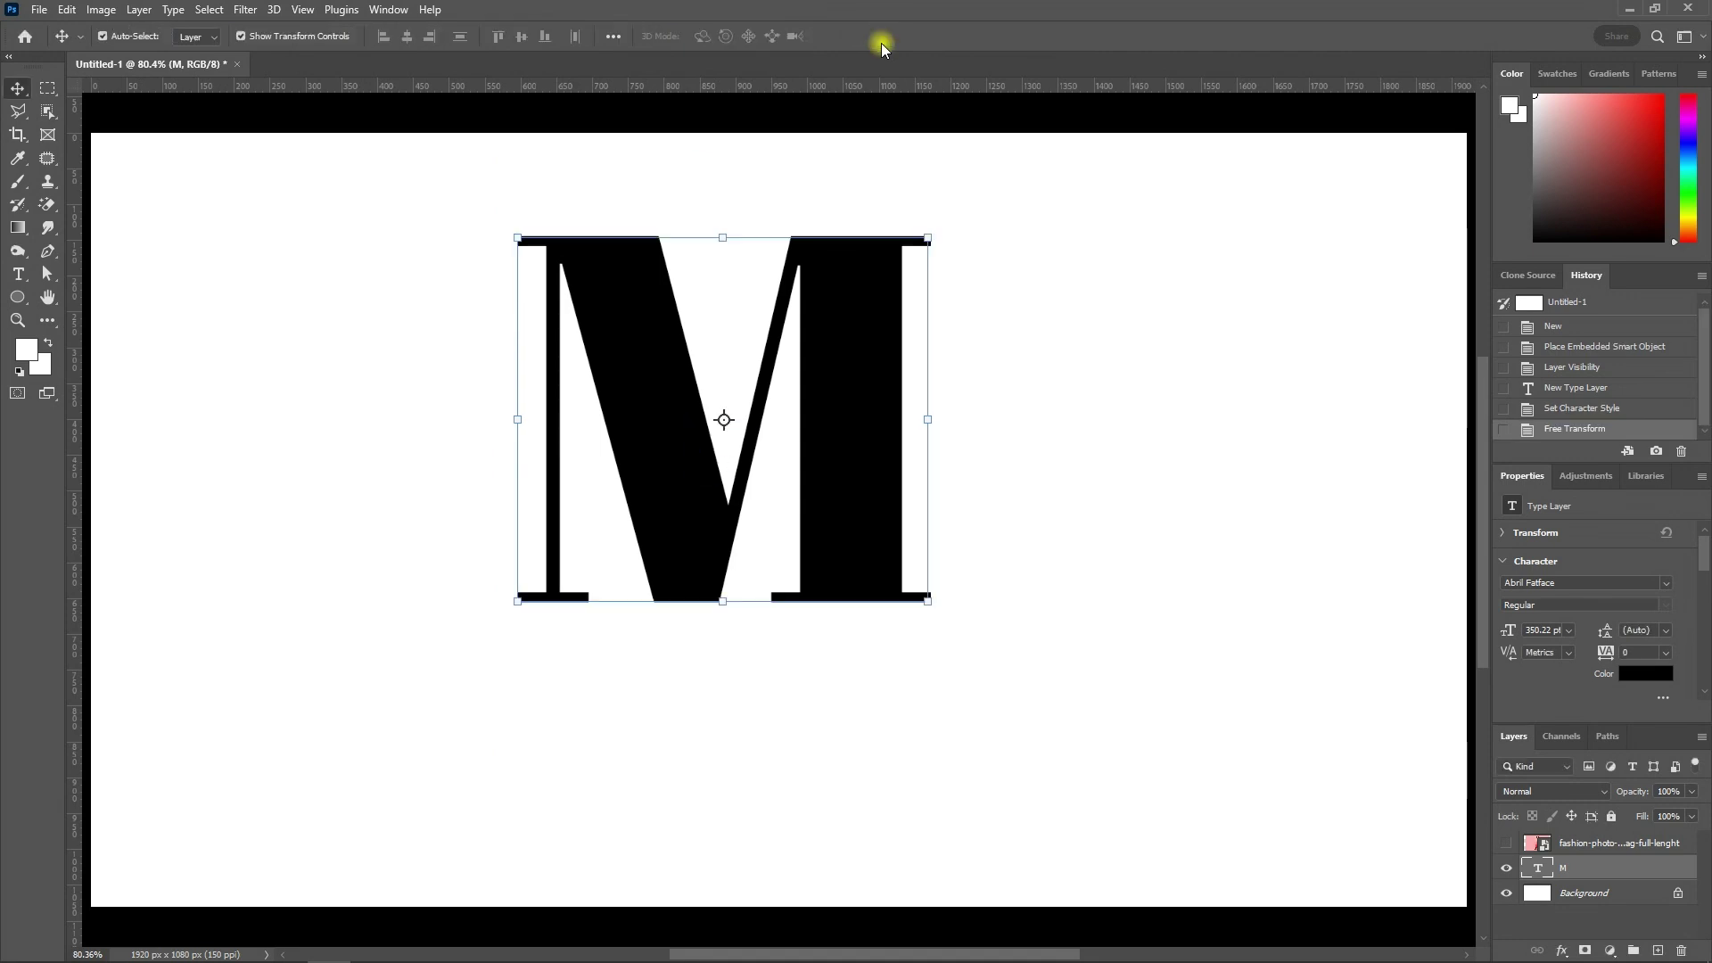
Centre the M horizontally and vertically on the canvas, then duplicate its layer.
key("ctrl+a")
left_click(406, 35)
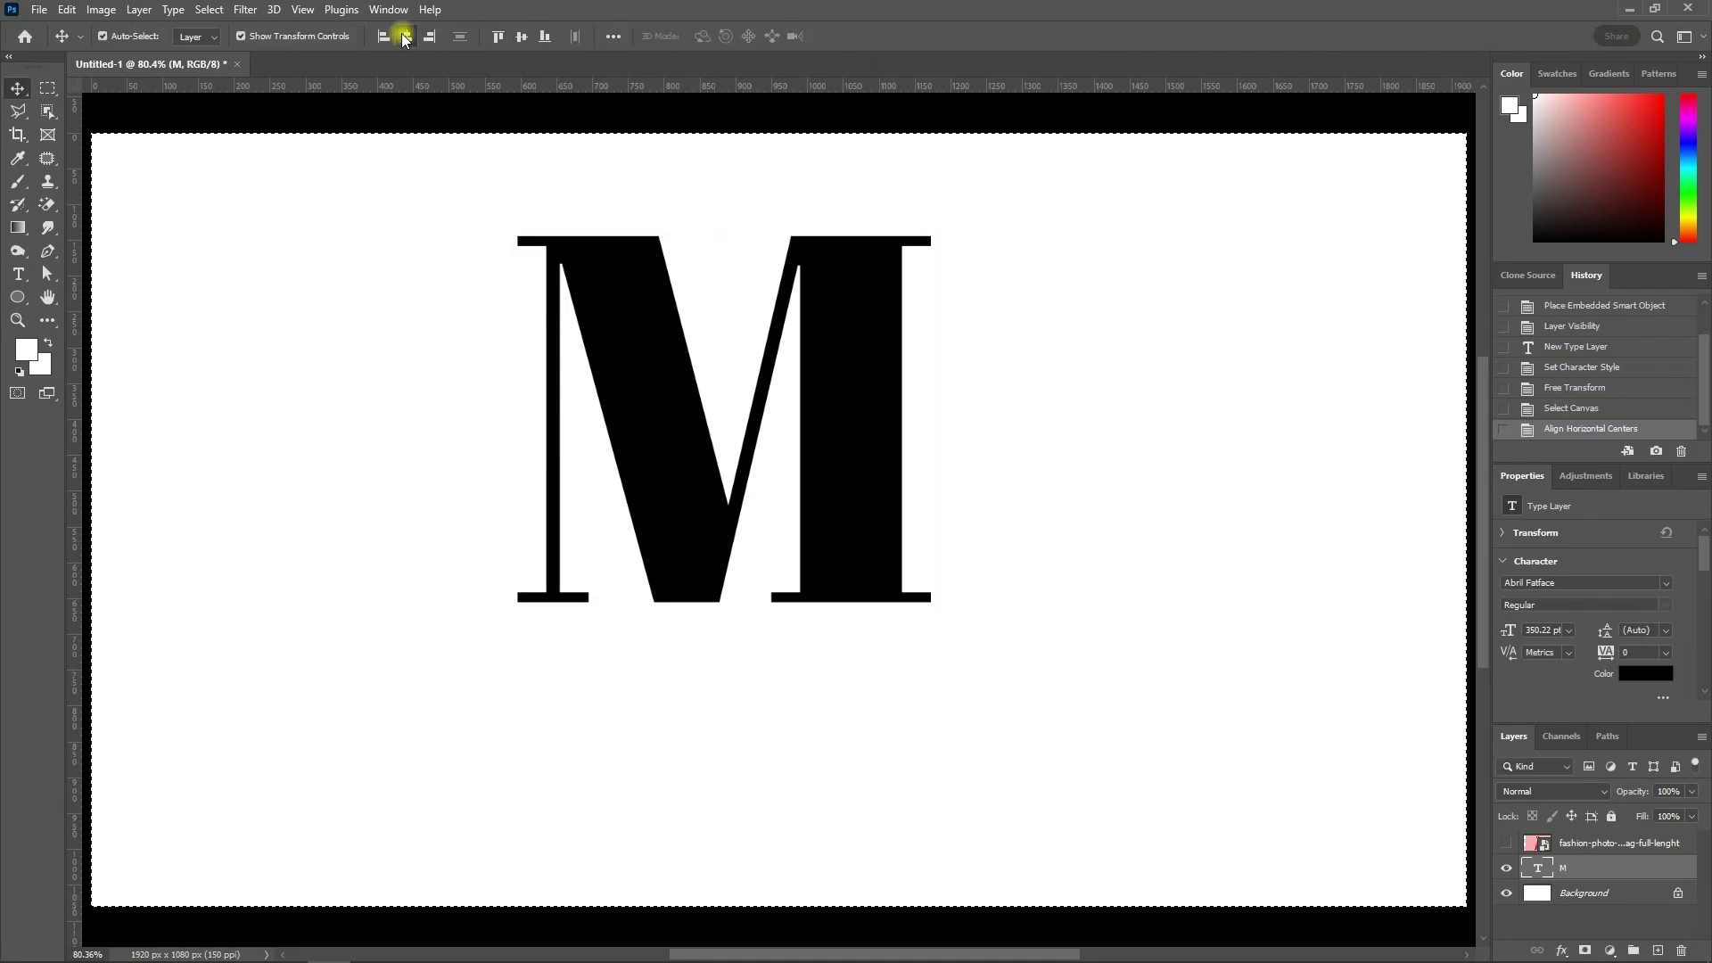
left_click(521, 36)
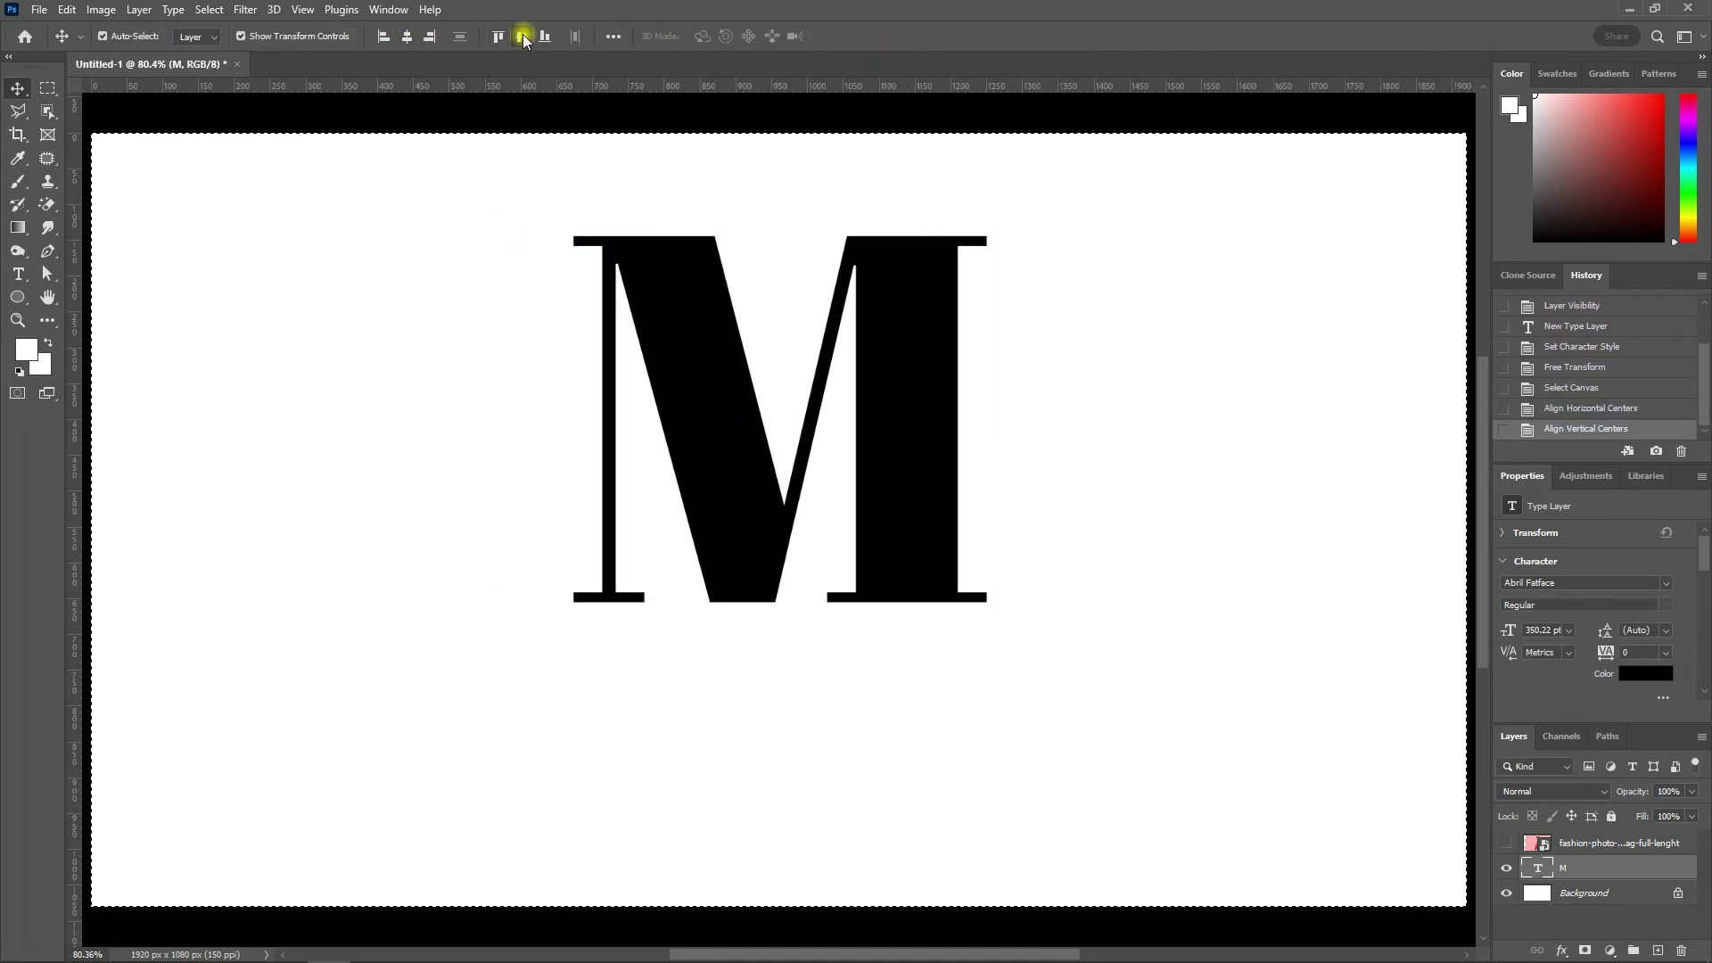
left_click(407, 37)
key("ctrl+d")
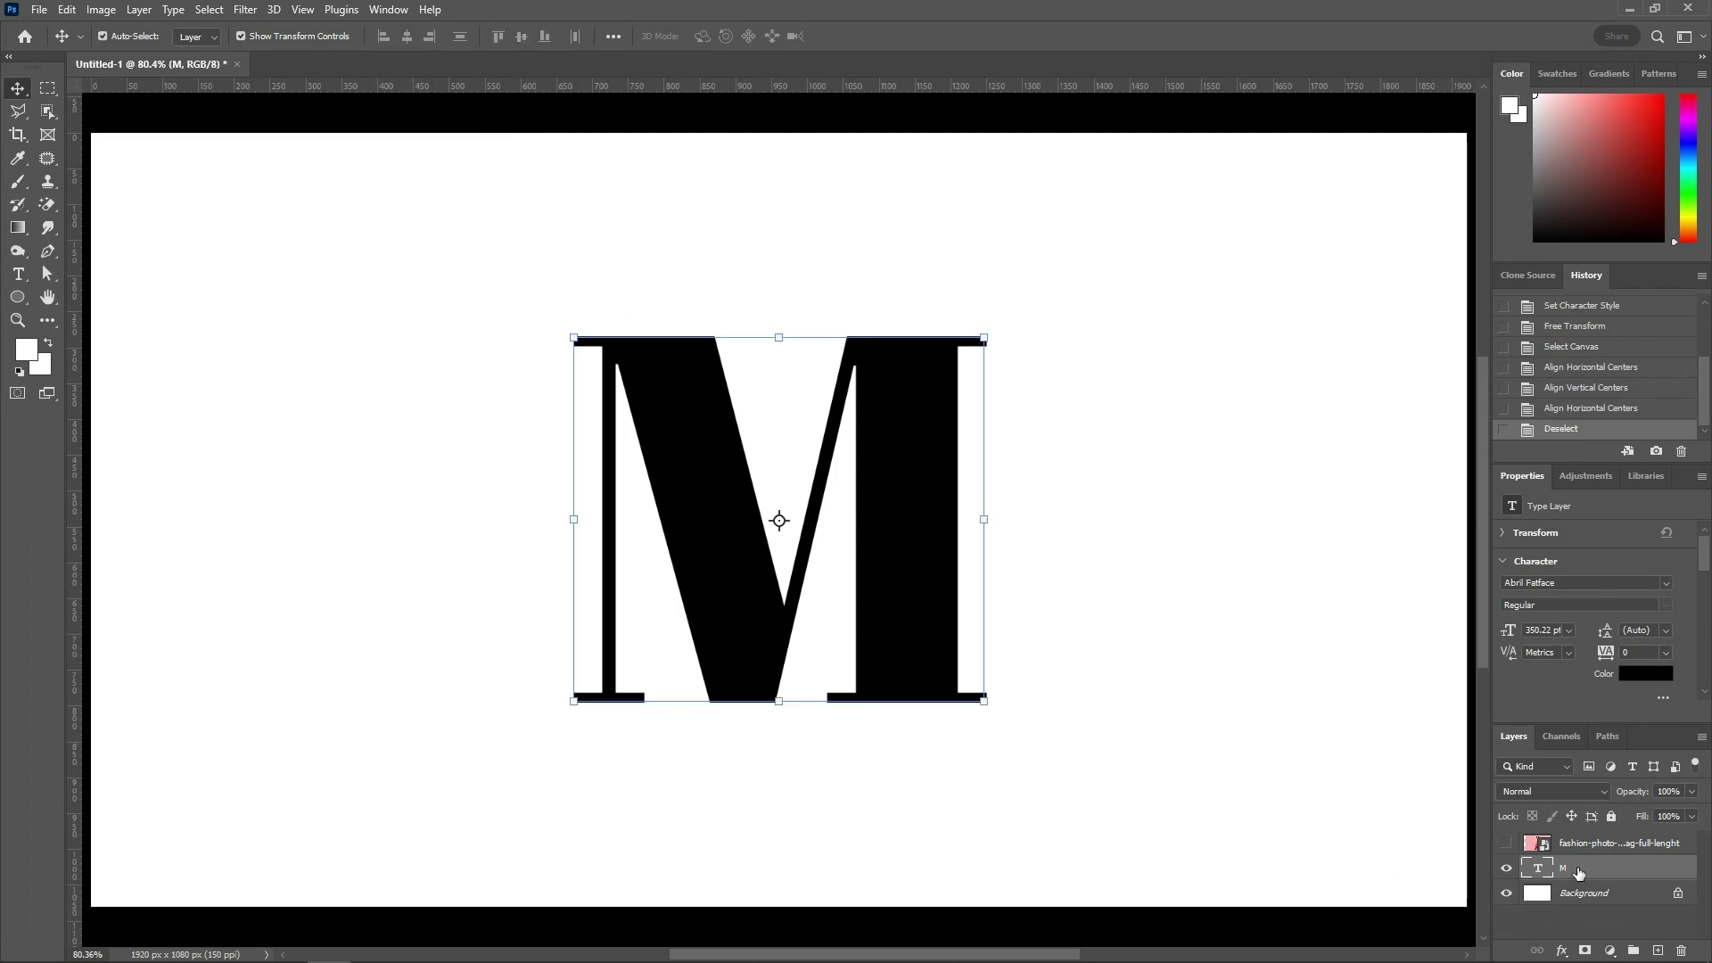
key("ctrl+j")
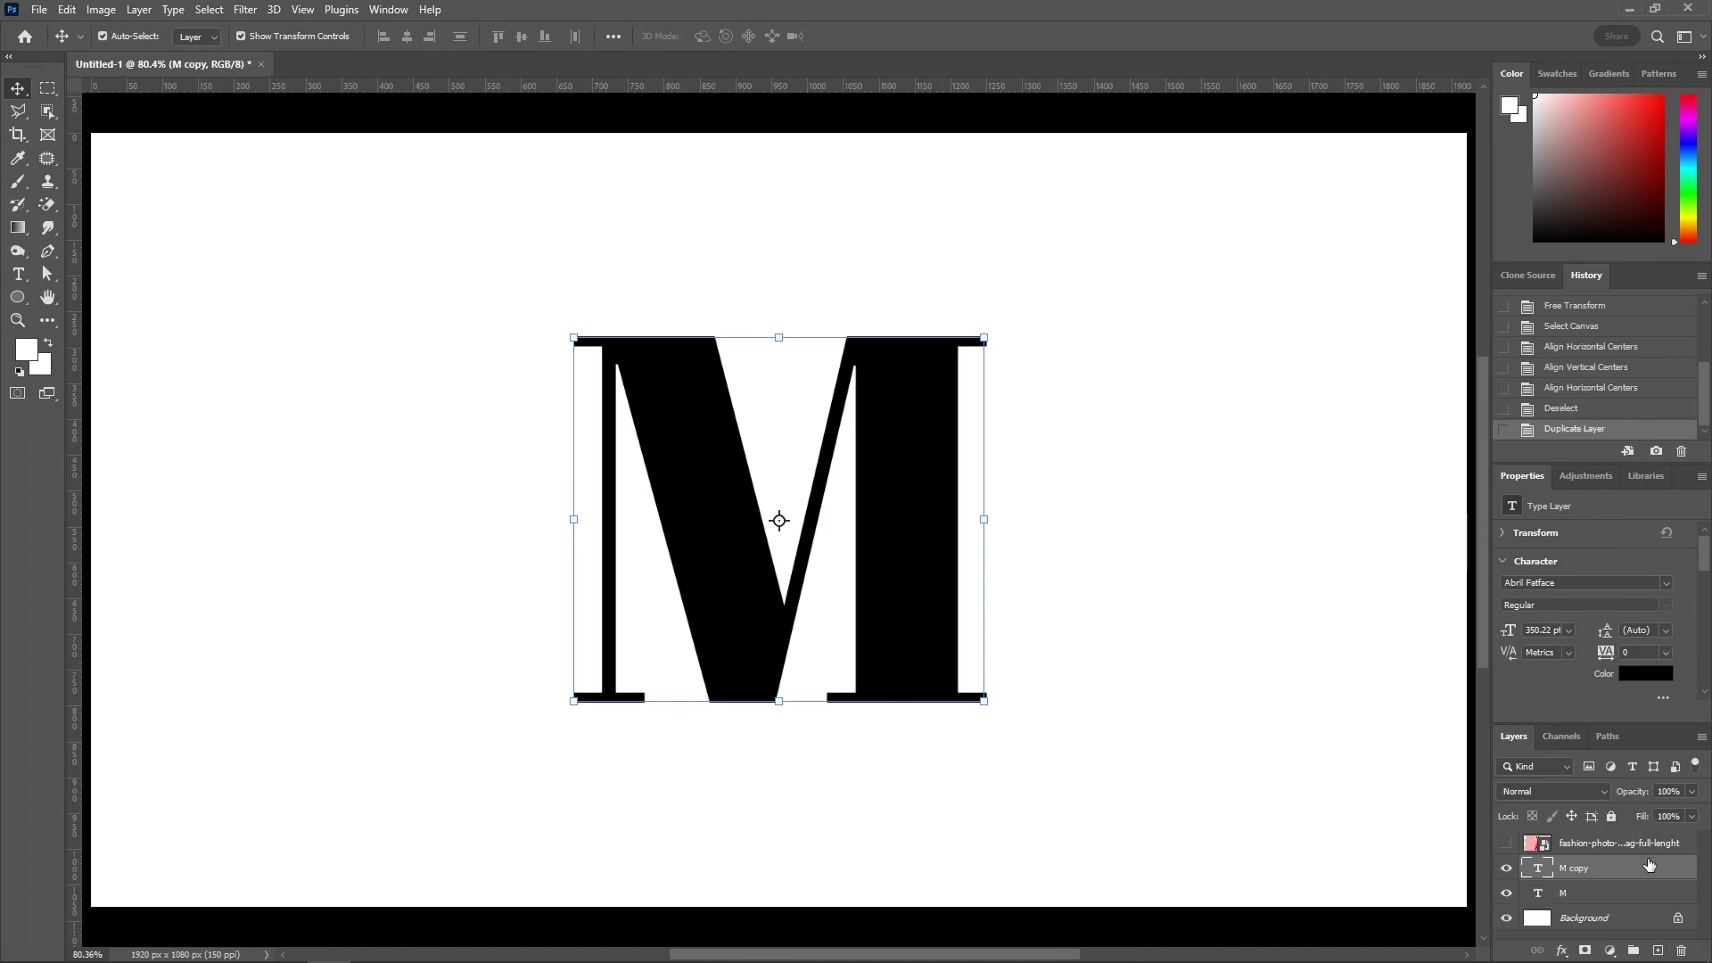
Give the M copy 0% fill and a 4 px white outside stroke, then unhide the woman photo.
left_click_drag(1646, 818, 1388, 825)
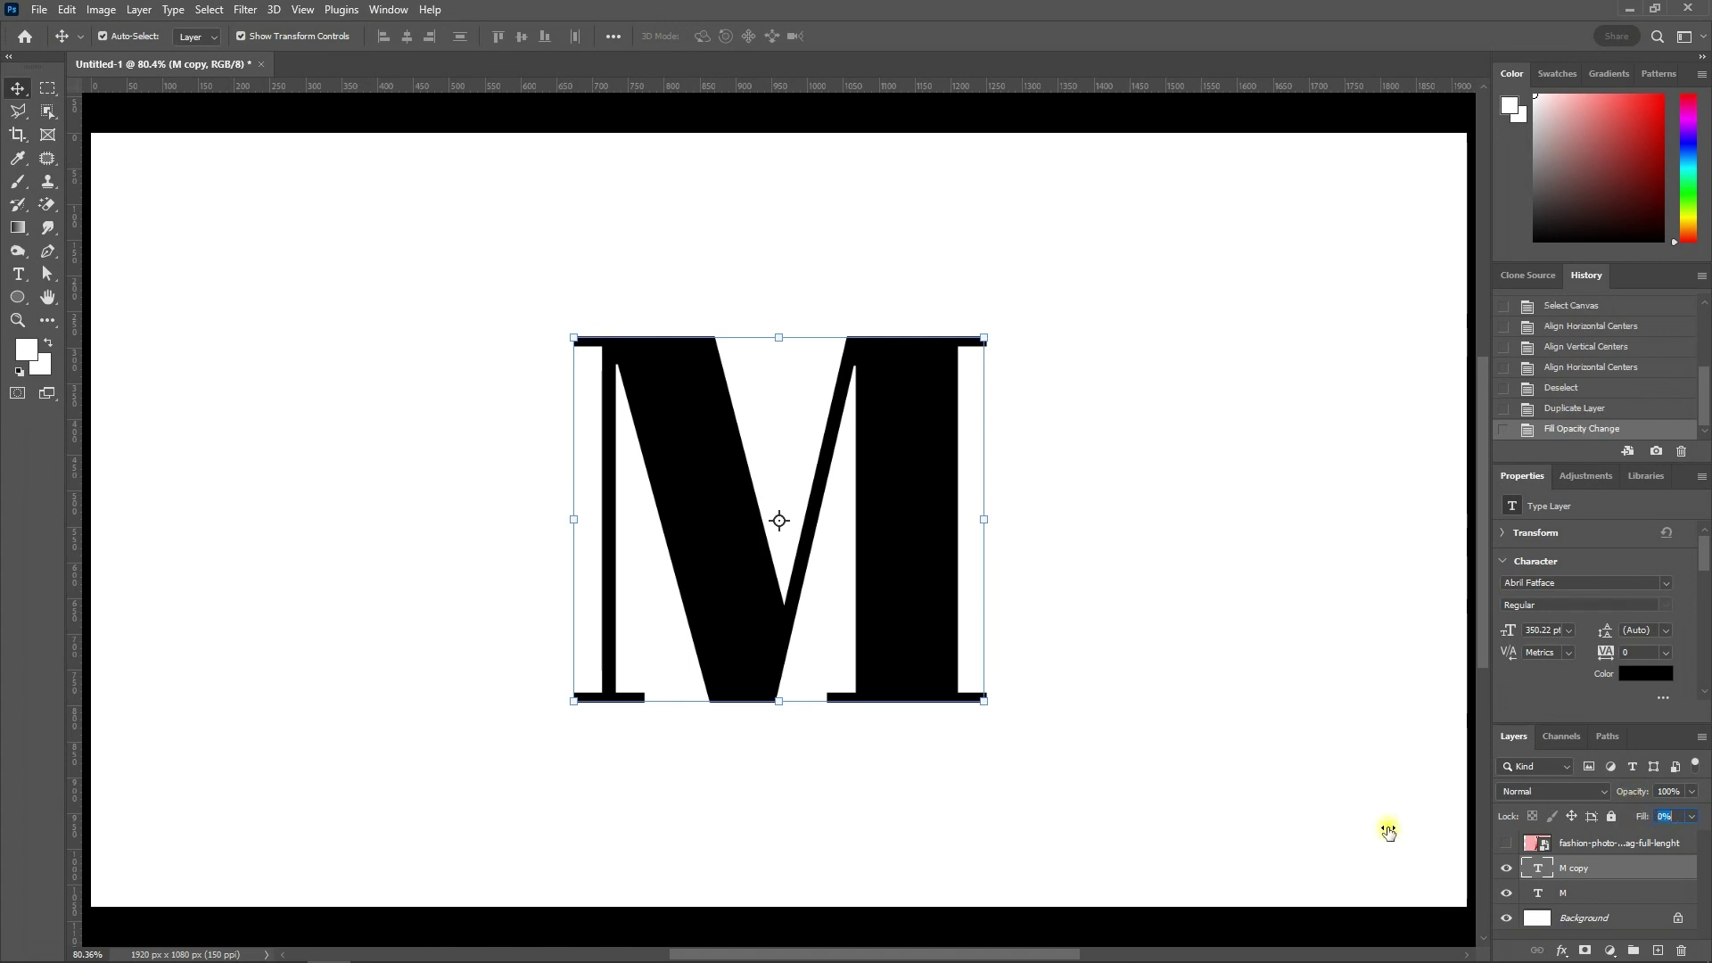
double_click(1623, 872)
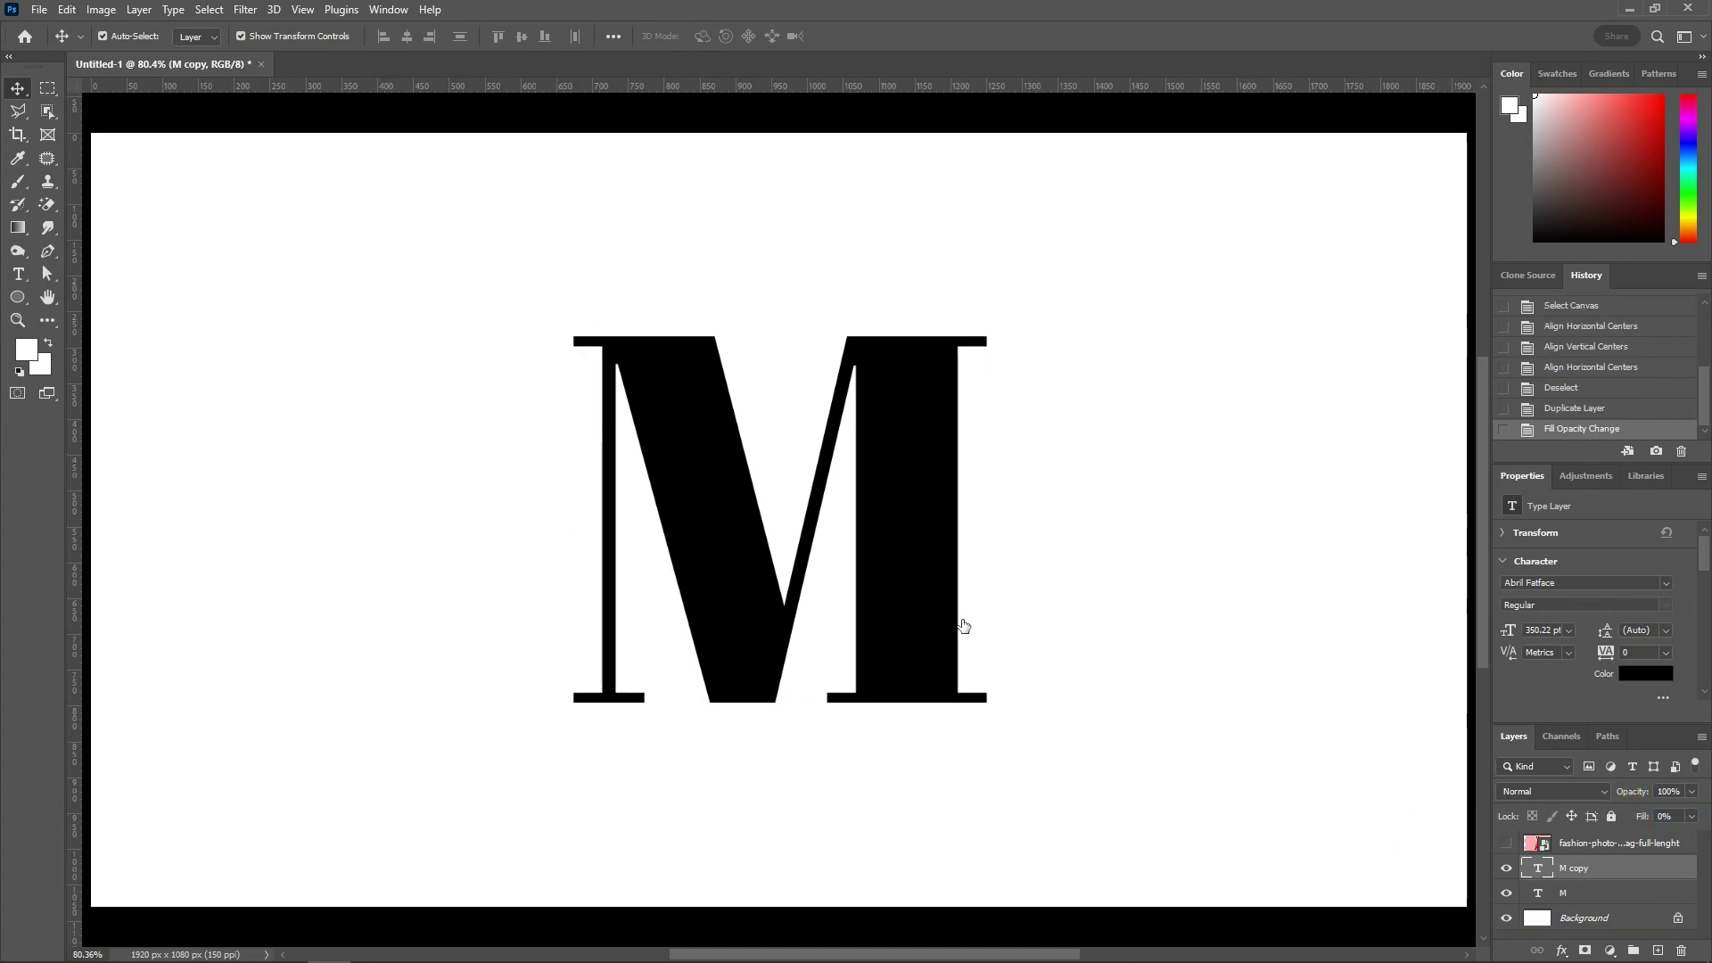
left_click(490, 533)
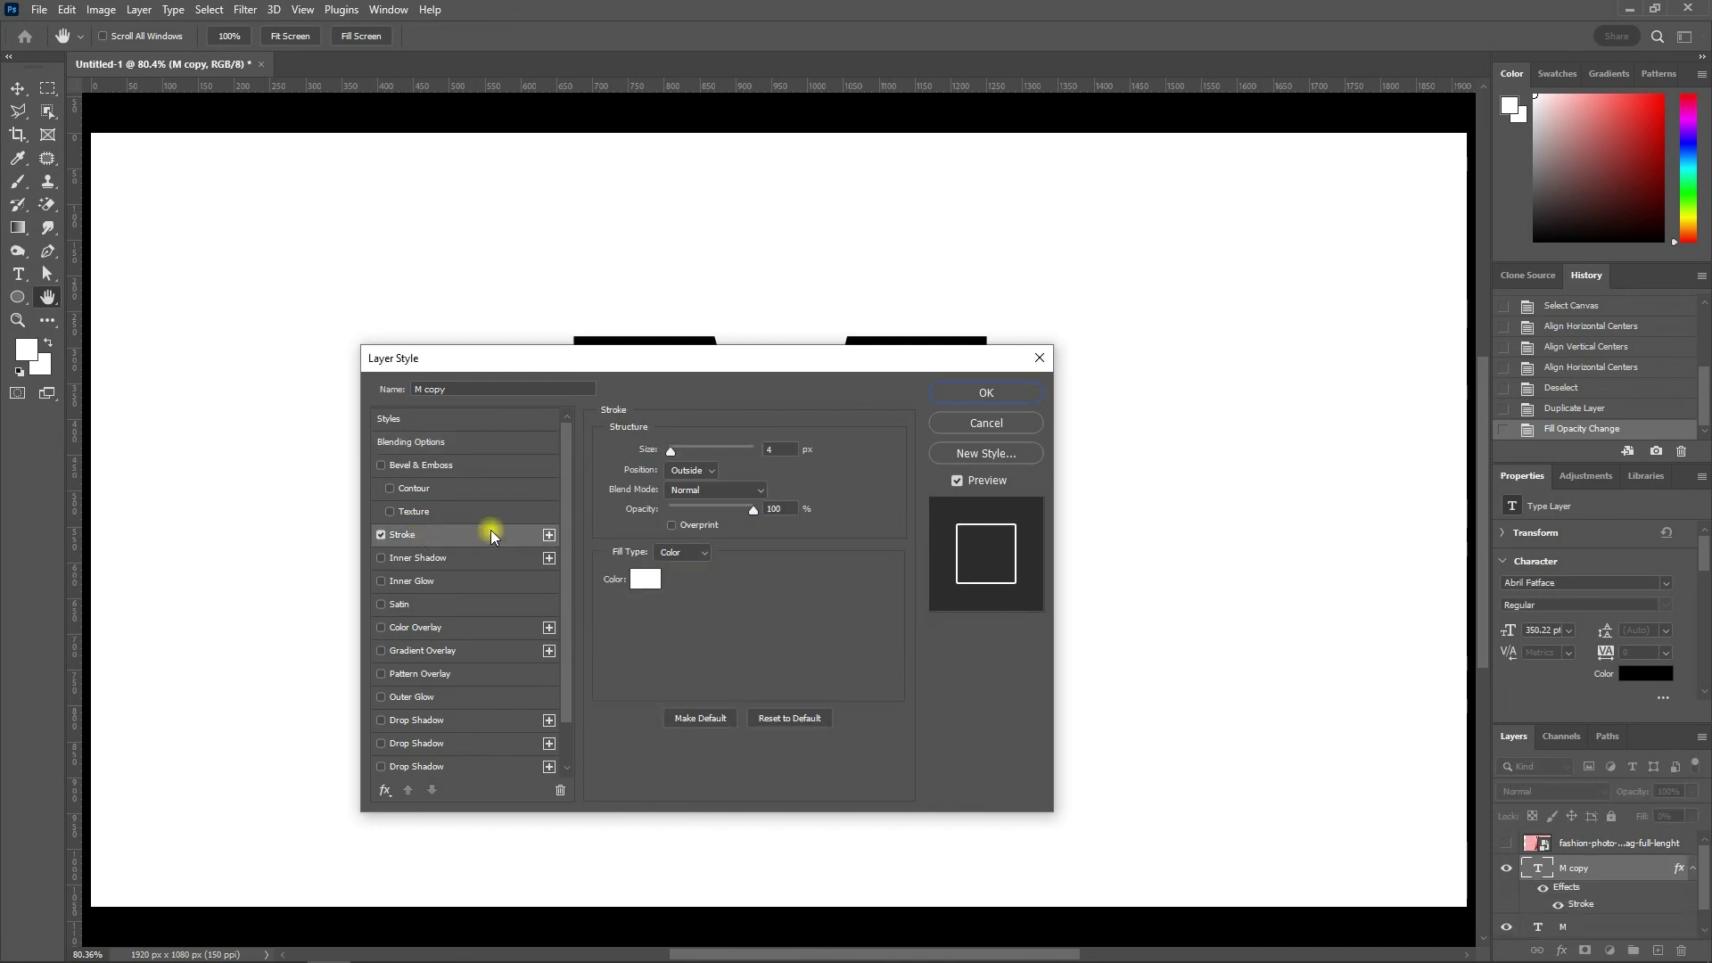
left_click(973, 395)
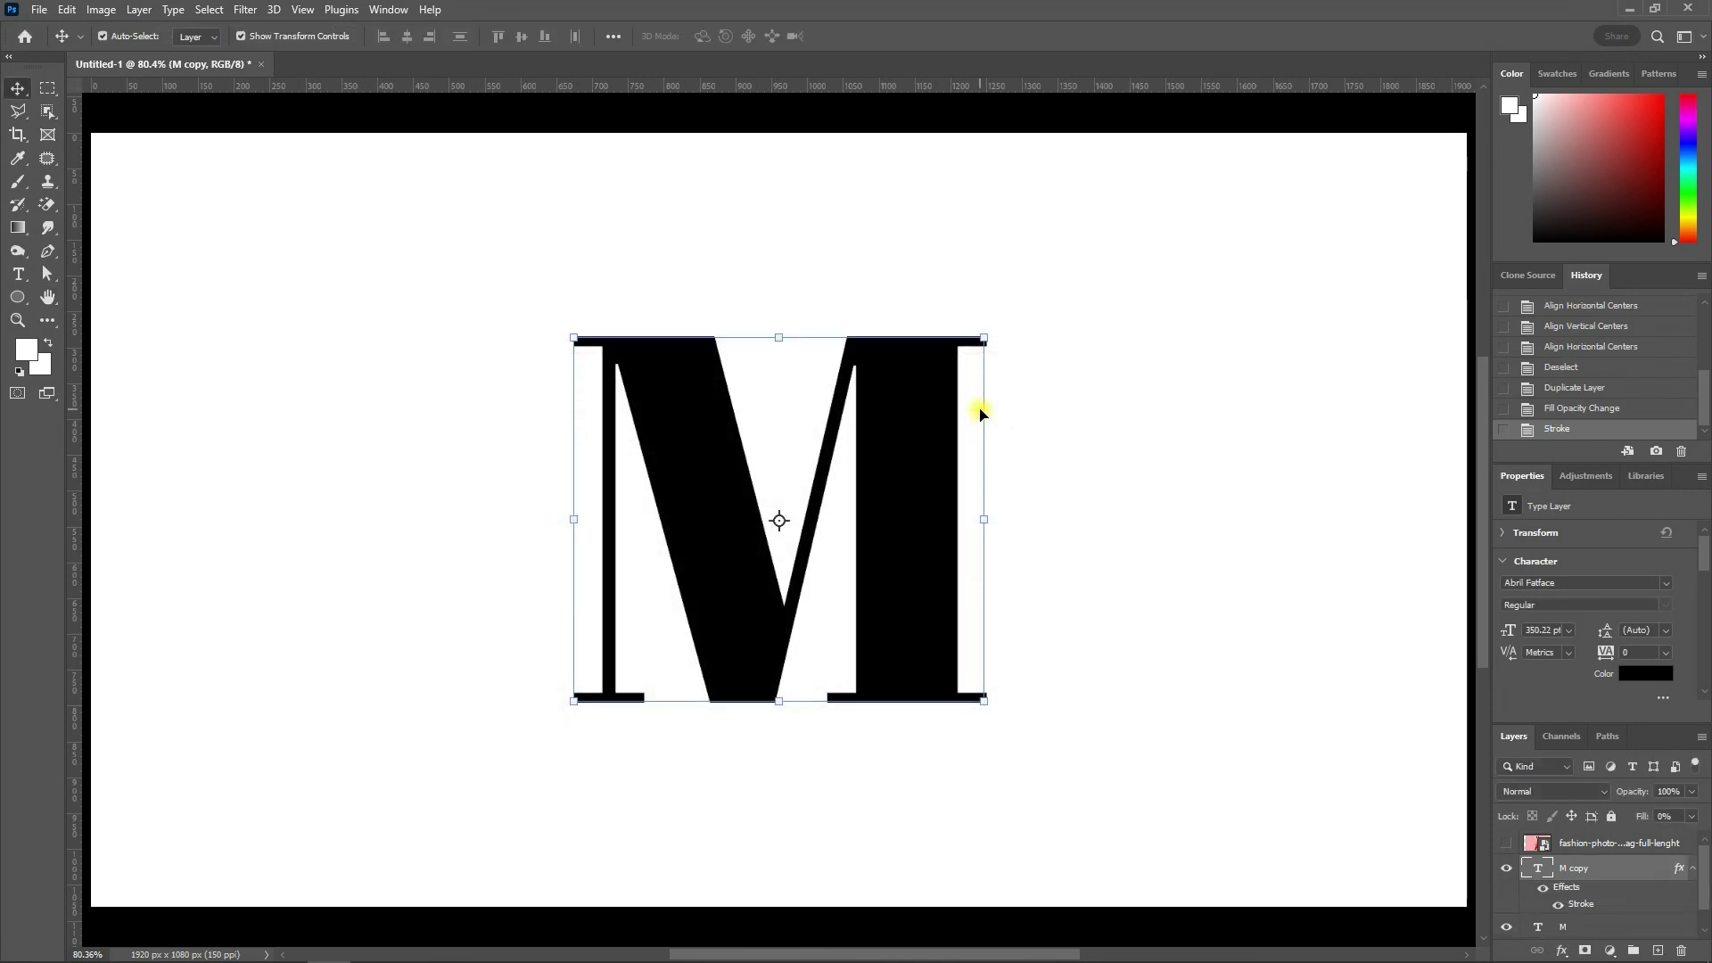
left_click(1508, 844)
Duplicate the photo layer and mask the copy to just the woman using Object Selection.
left_click(1587, 846)
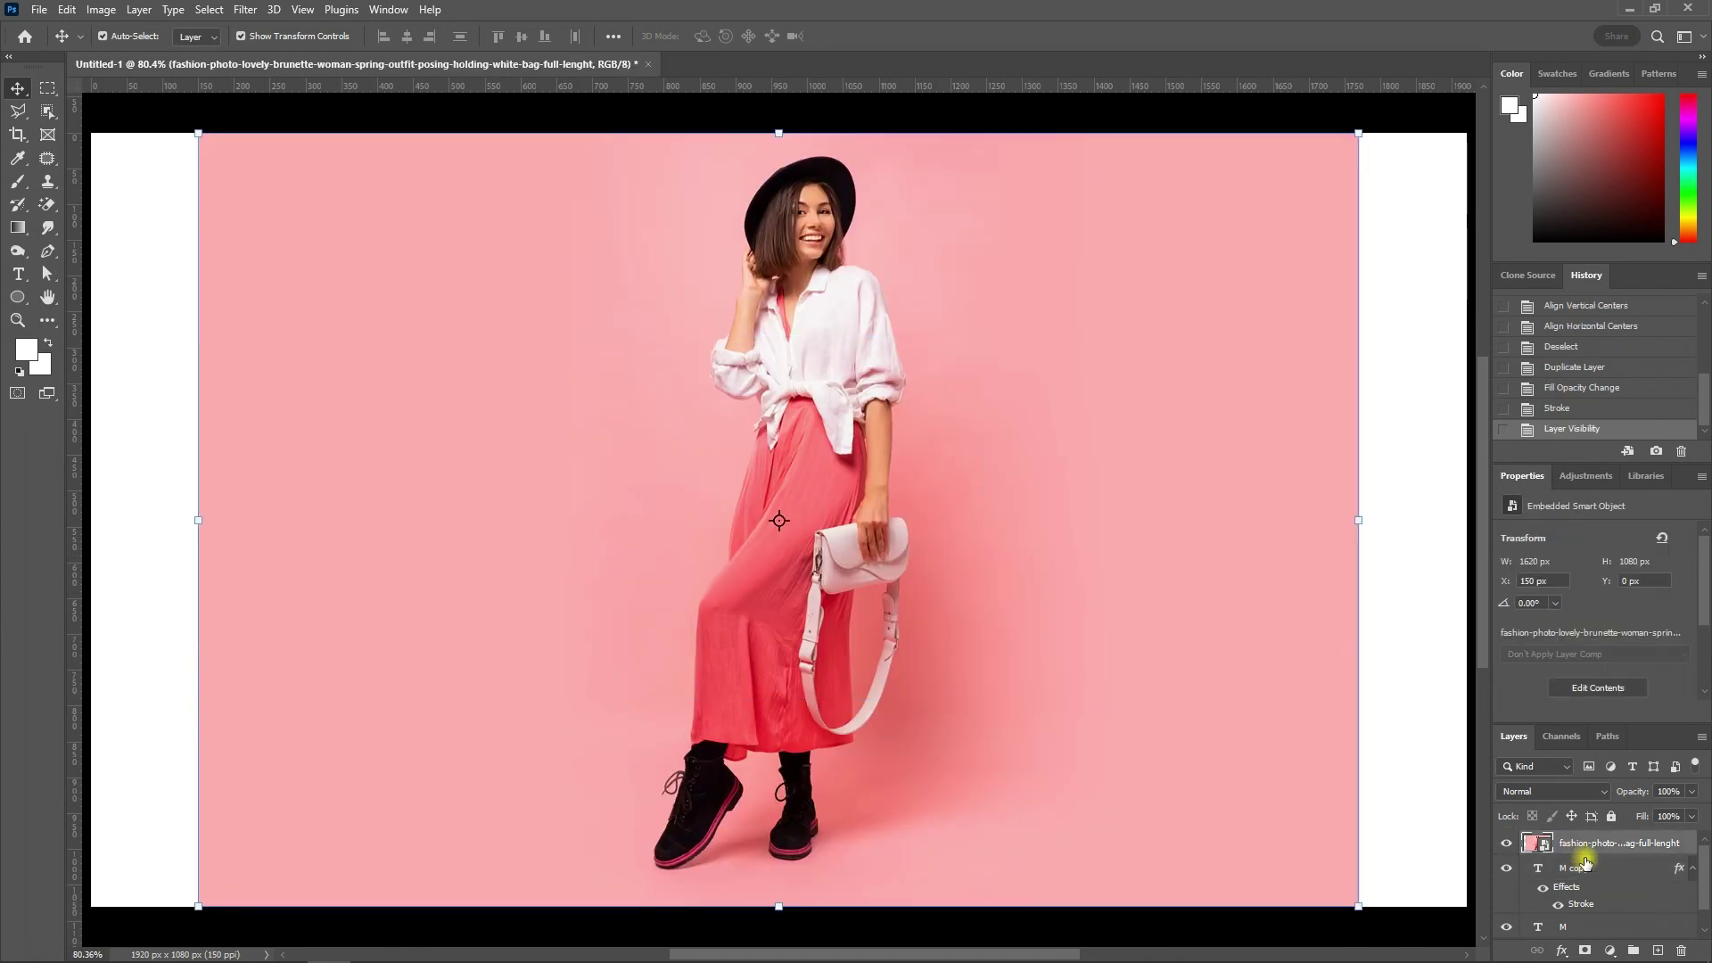
left_click_drag(1593, 856, 1658, 951)
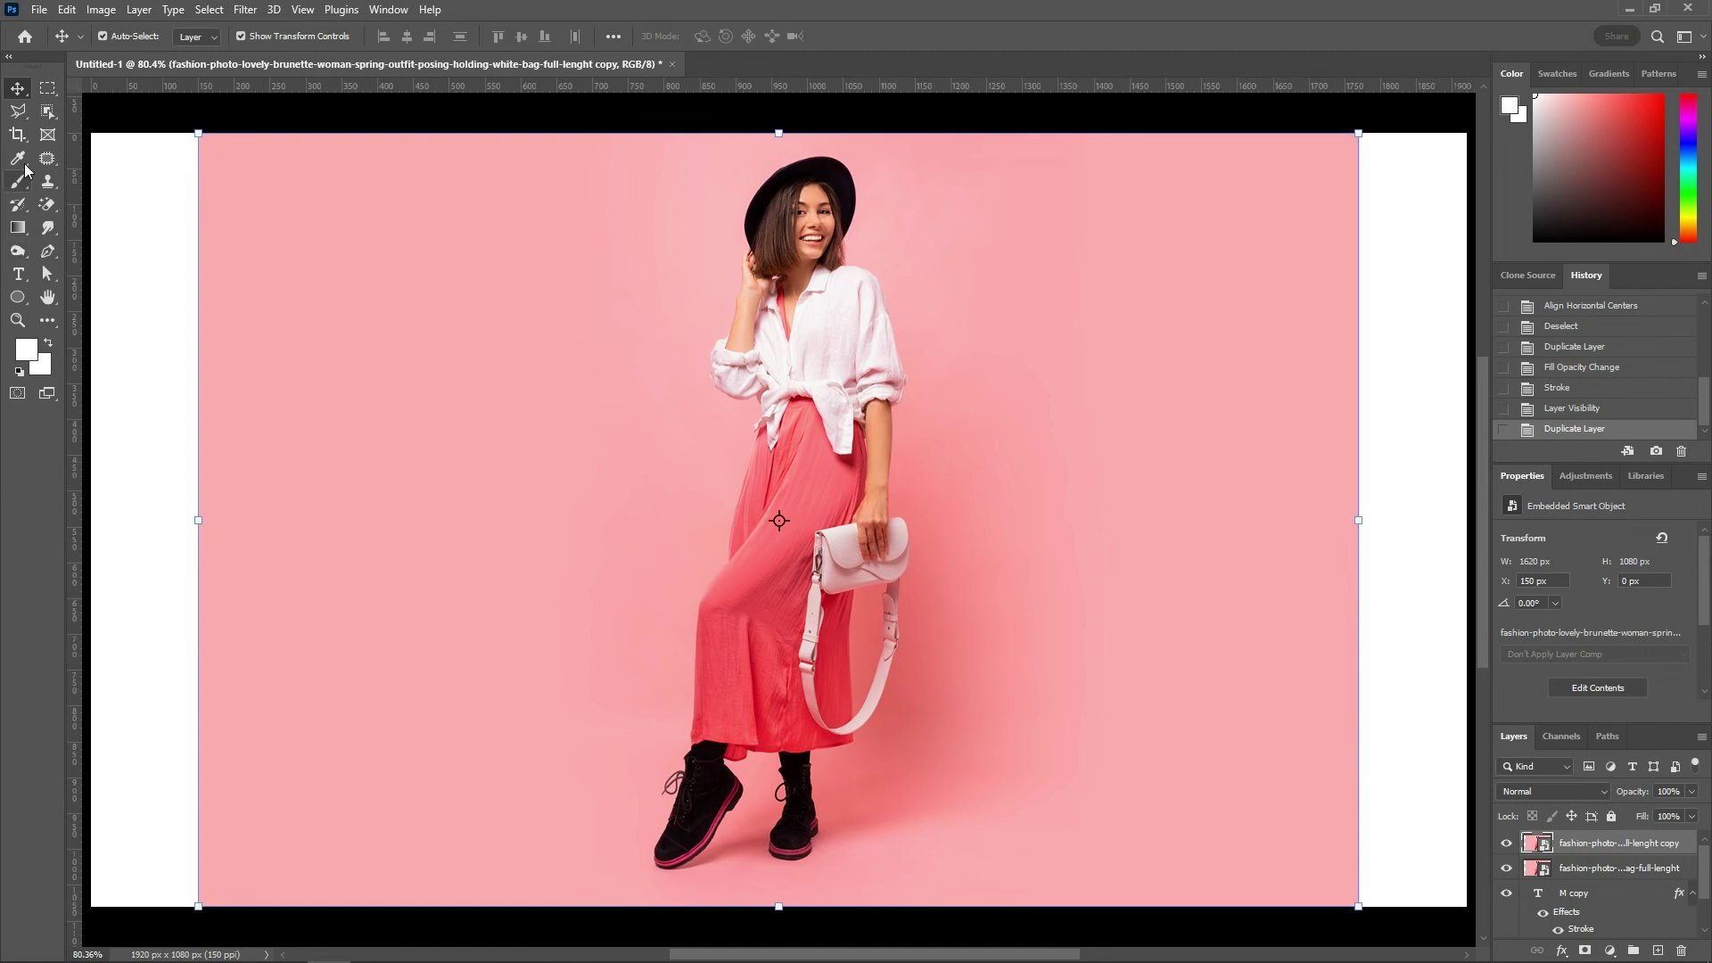
left_click(48, 110)
mouse_move(560, 146)
left_mouse_down()
mouse_move(923, 808)
mouse_move(985, 884)
left_mouse_up()
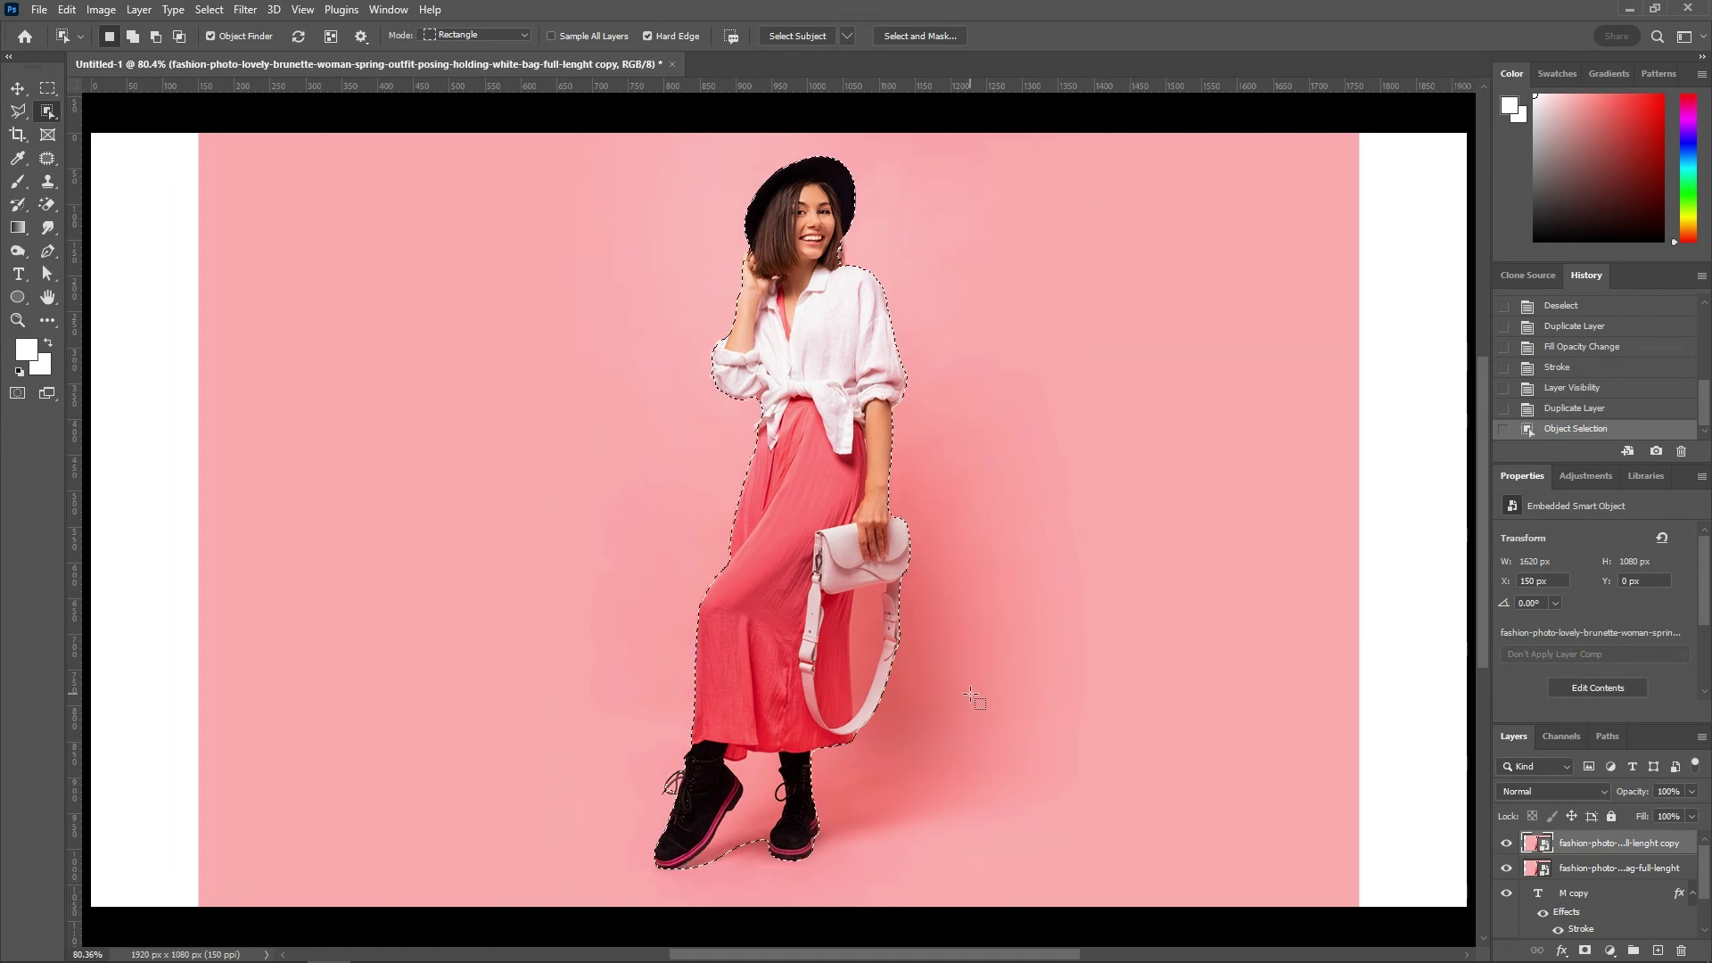
left_click(1588, 952)
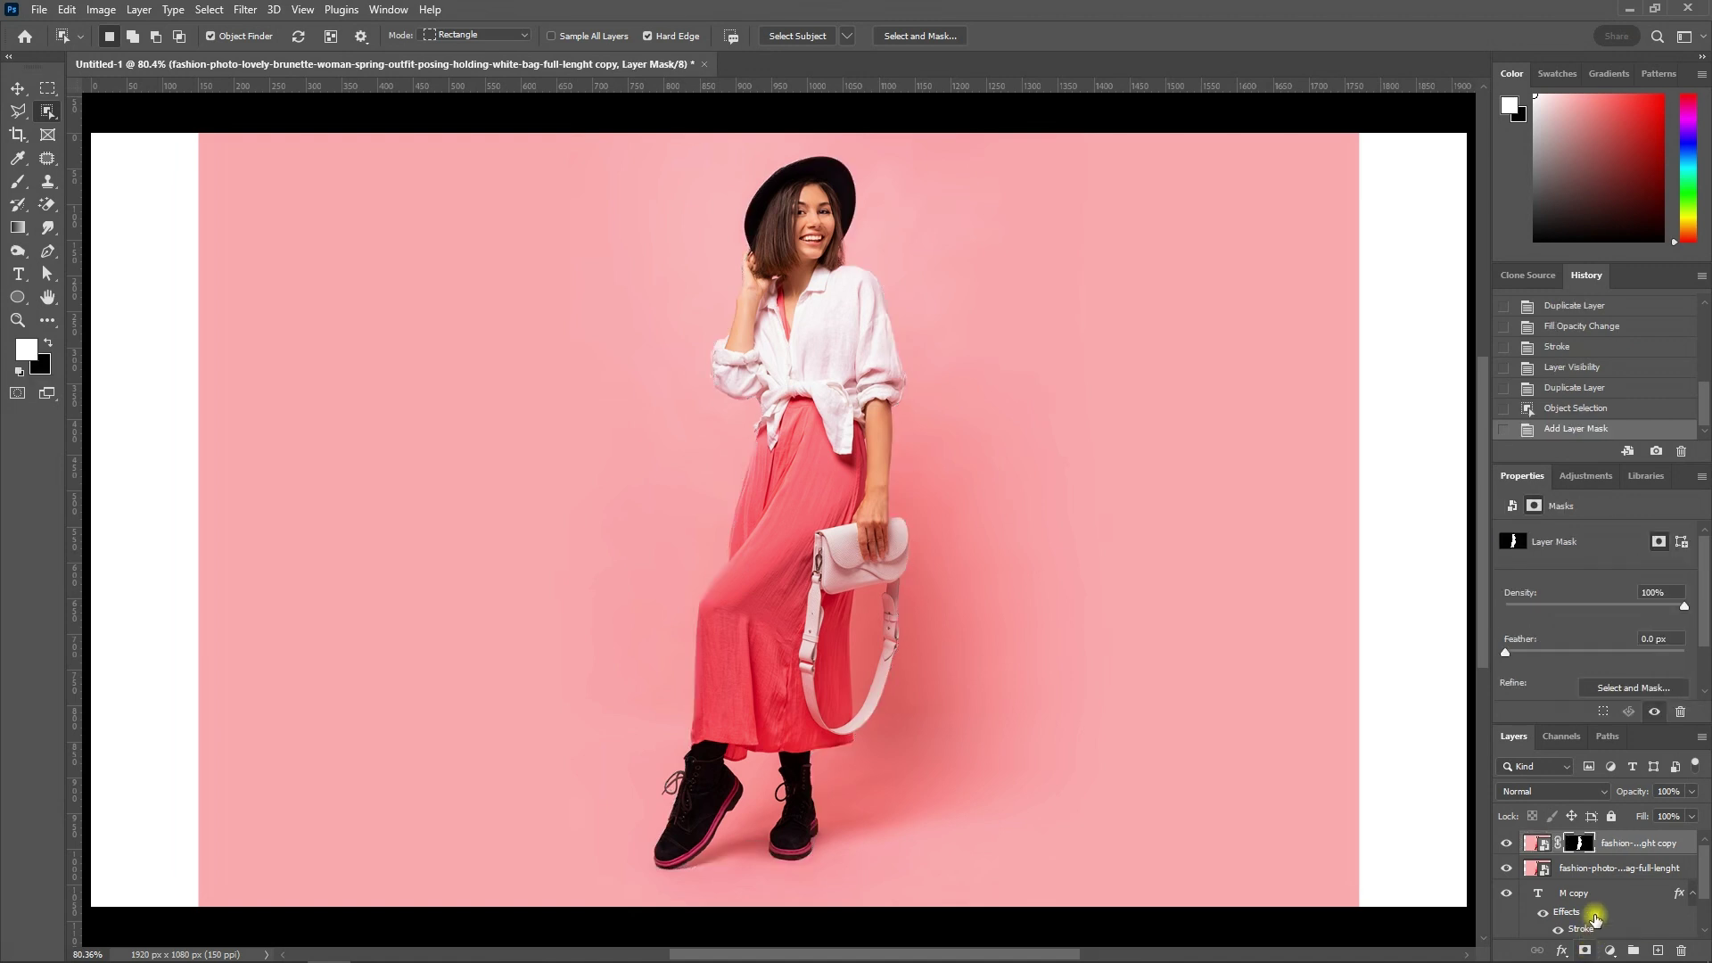
Set both photo layers to 67% opacity and start shrinking and shifting them right.
key("v")
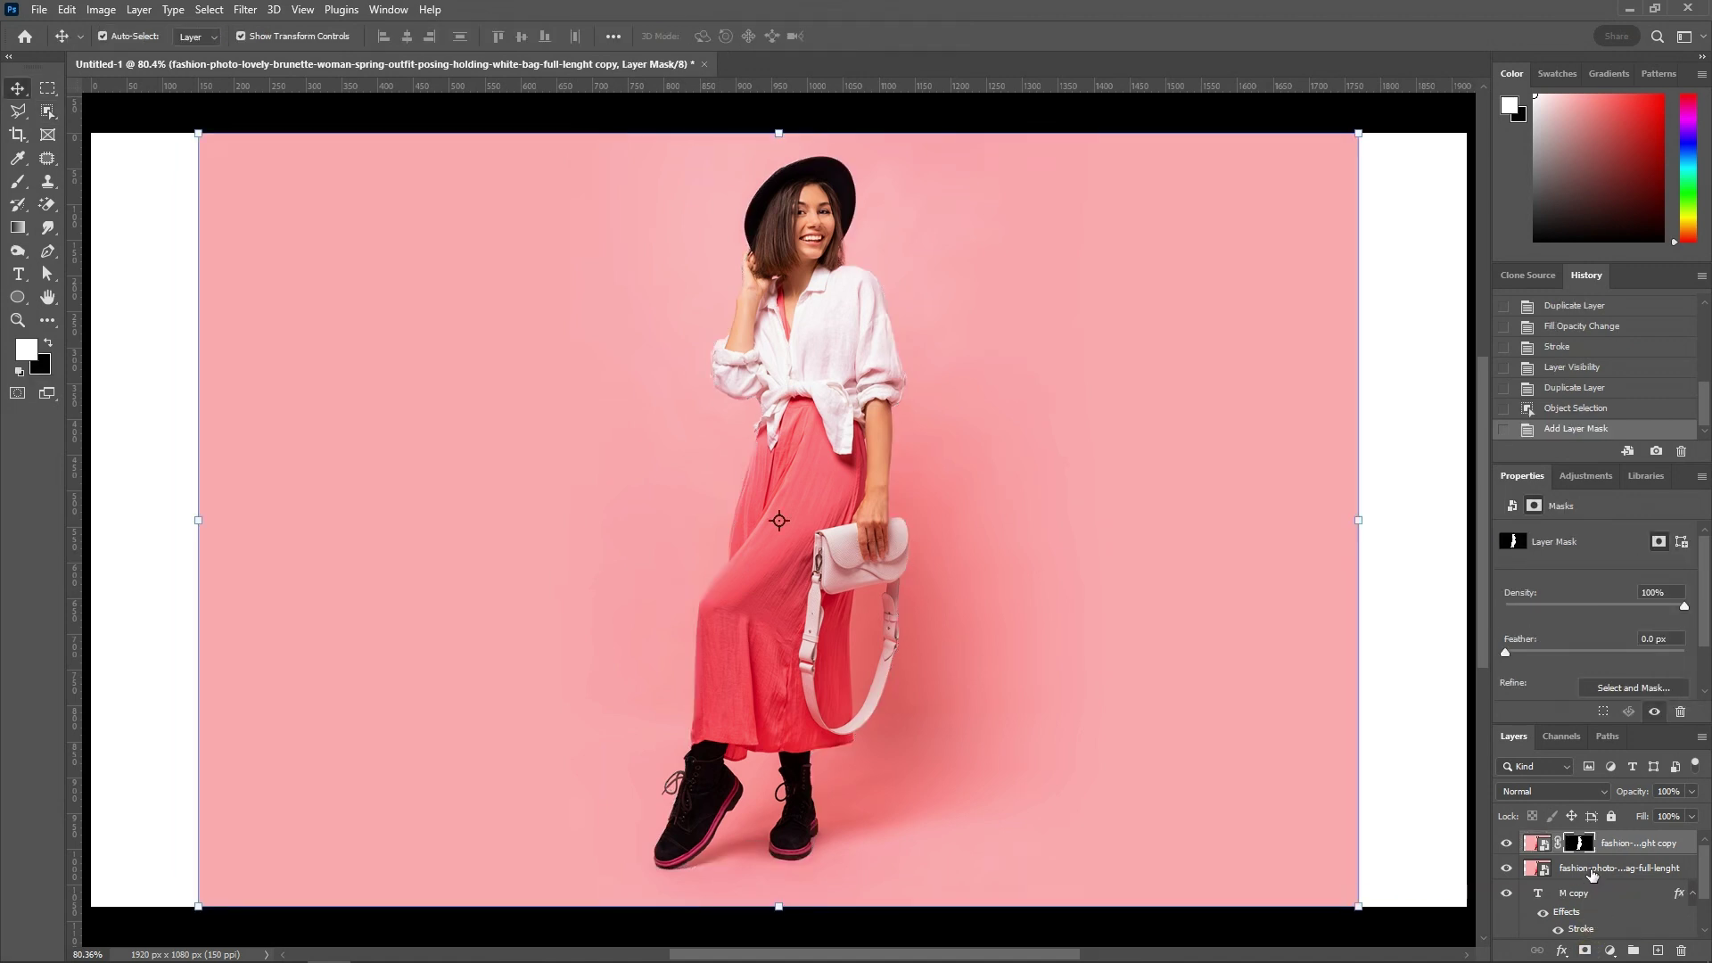
left_click(1592, 870, "ctrl")
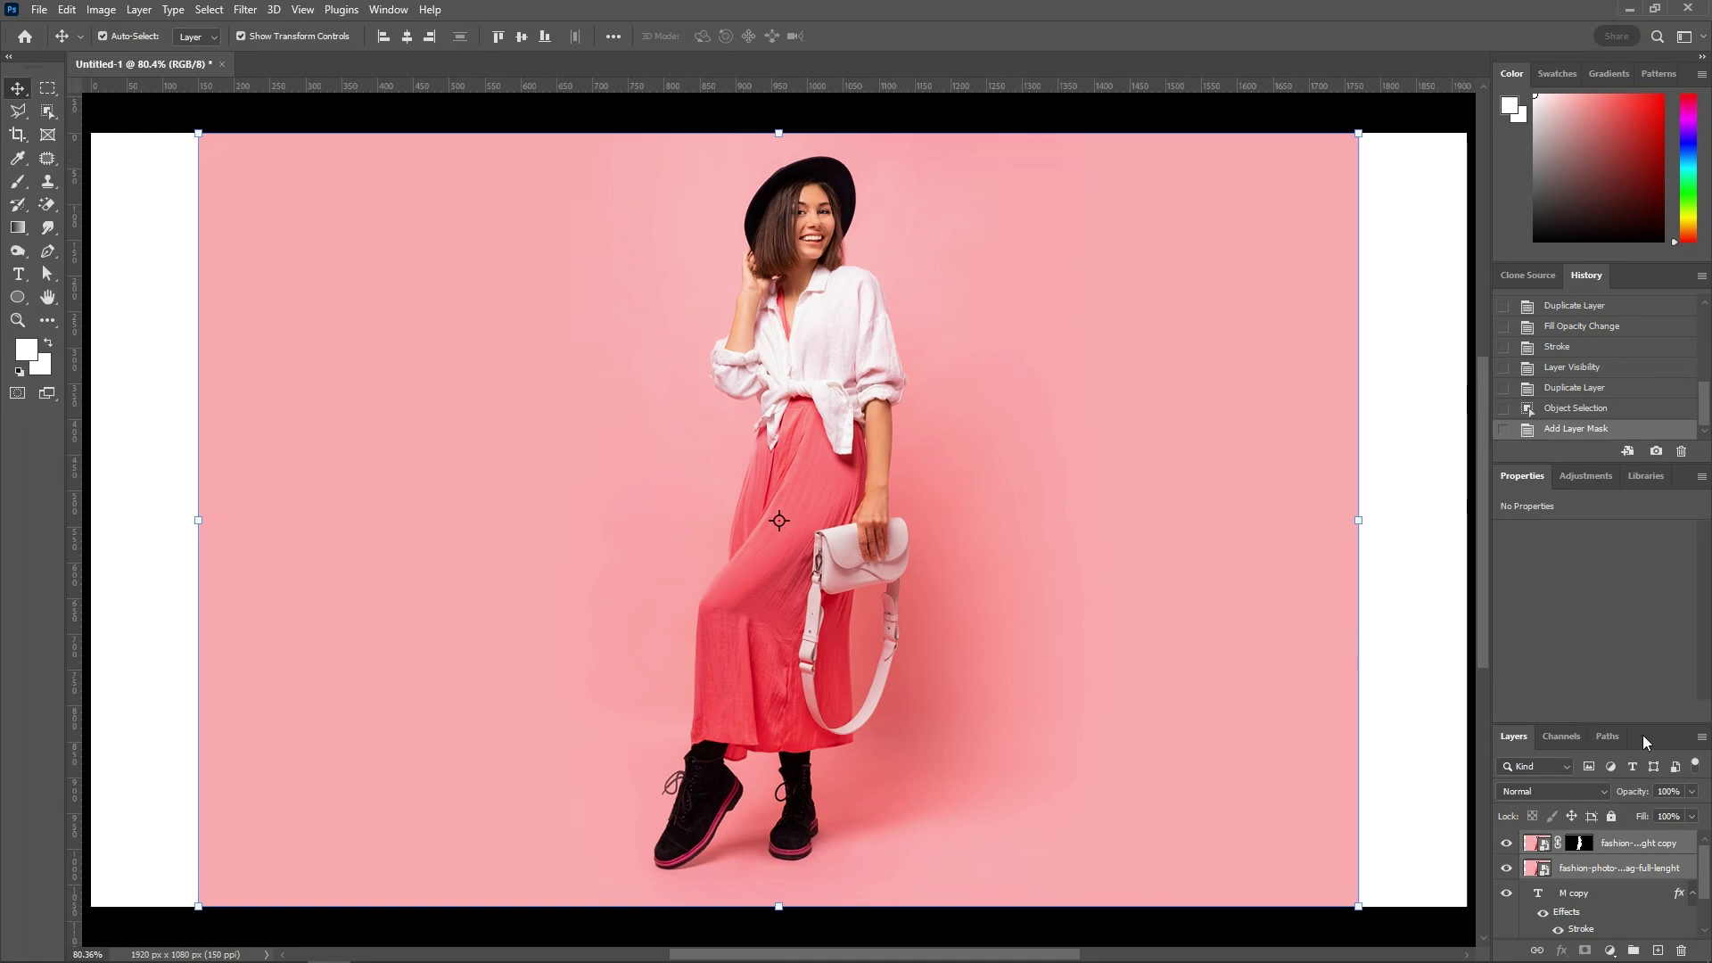
left_click_drag(1644, 799, 1611, 797)
left_click_drag(782, 135, 778, 385)
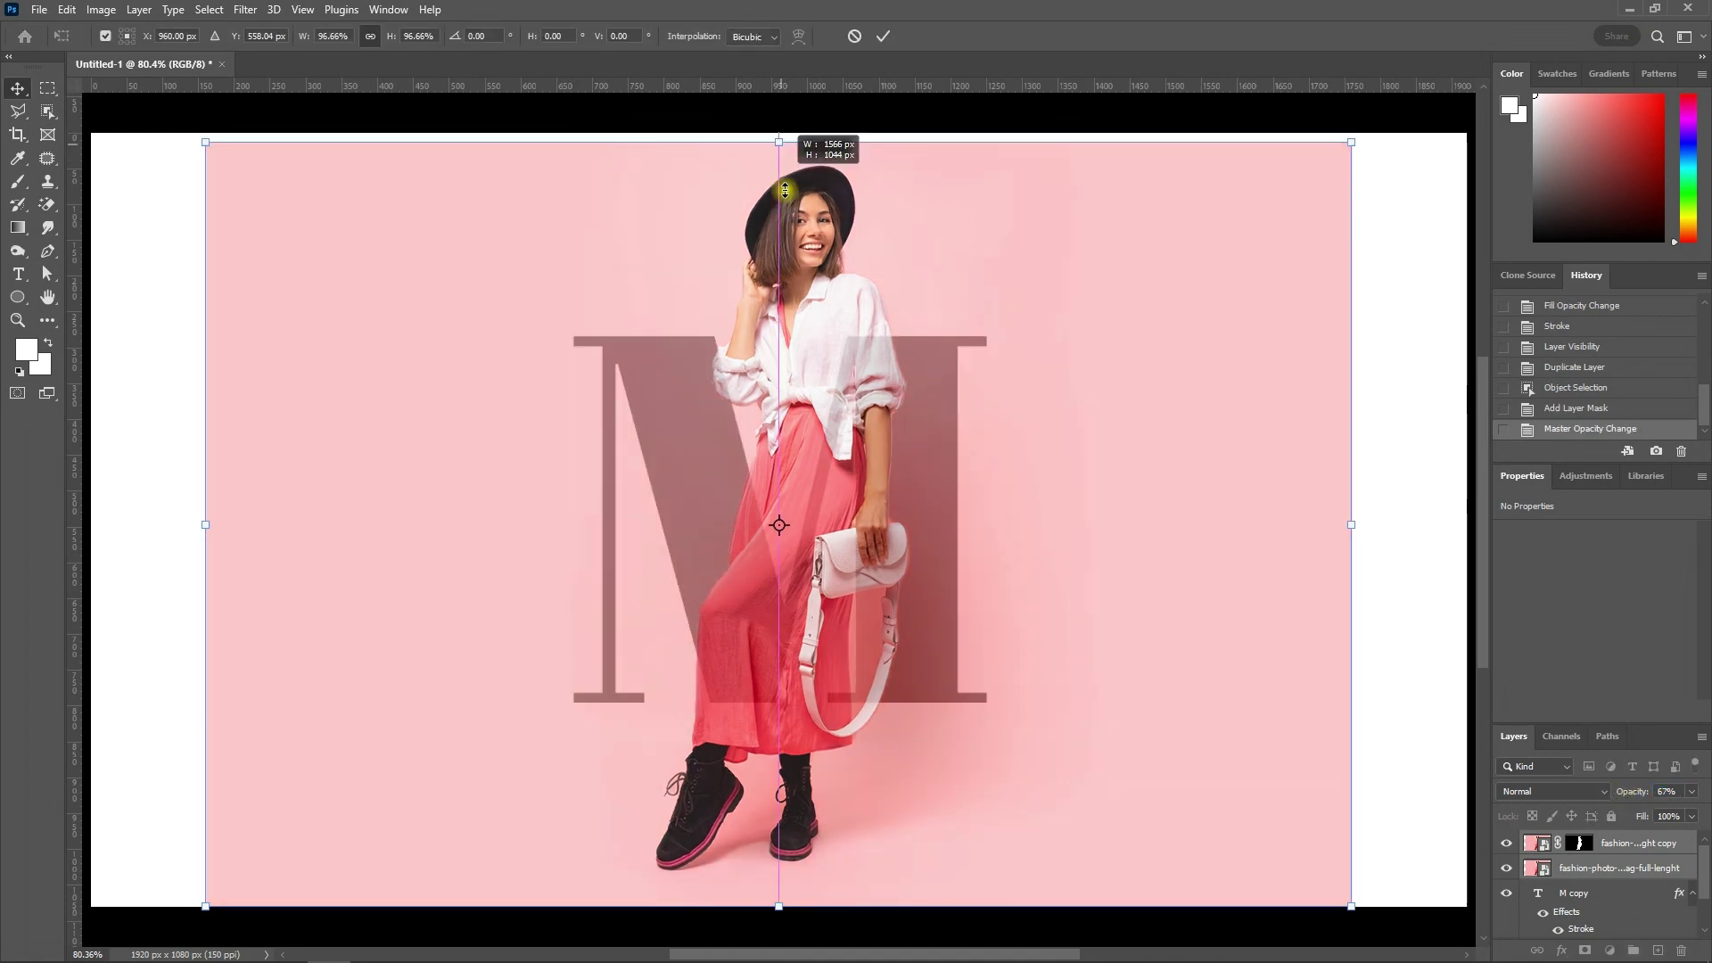
mouse_move(816, 546)
left_mouse_down()
mouse_move(945, 535)
mouse_move(961, 603)
left_mouse_up()
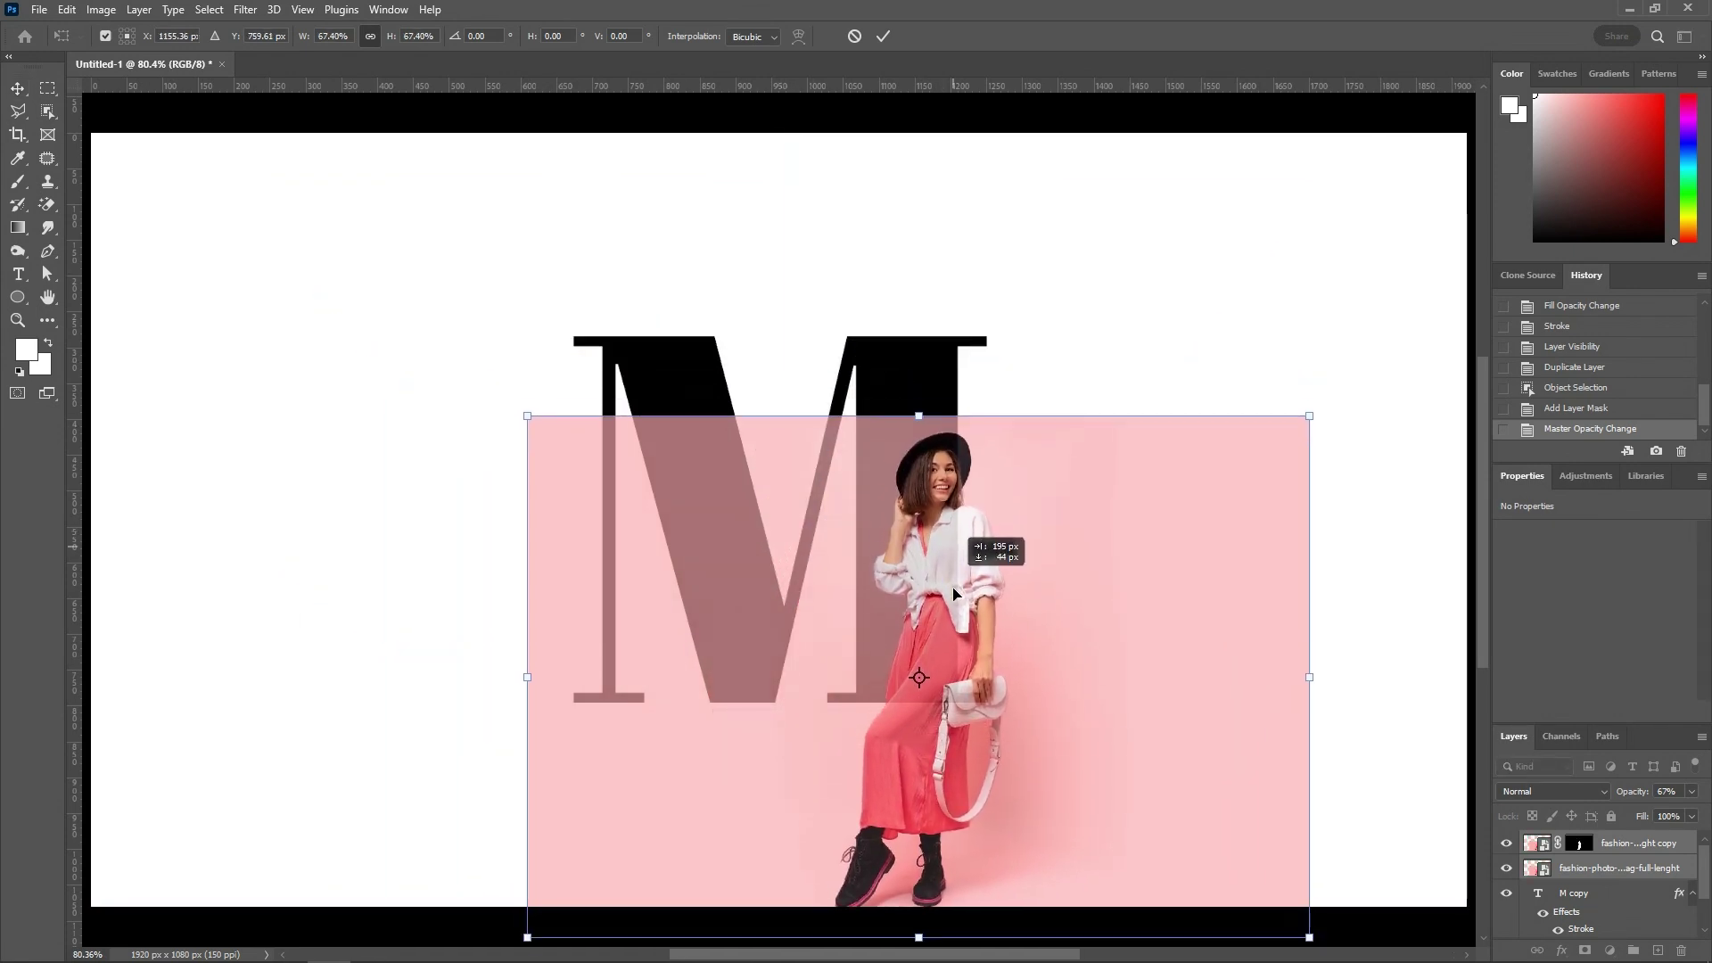
Resize and move both photo layers so the woman stands over the M's right side, then commit.
left_click_drag(923, 443, 923, 272)
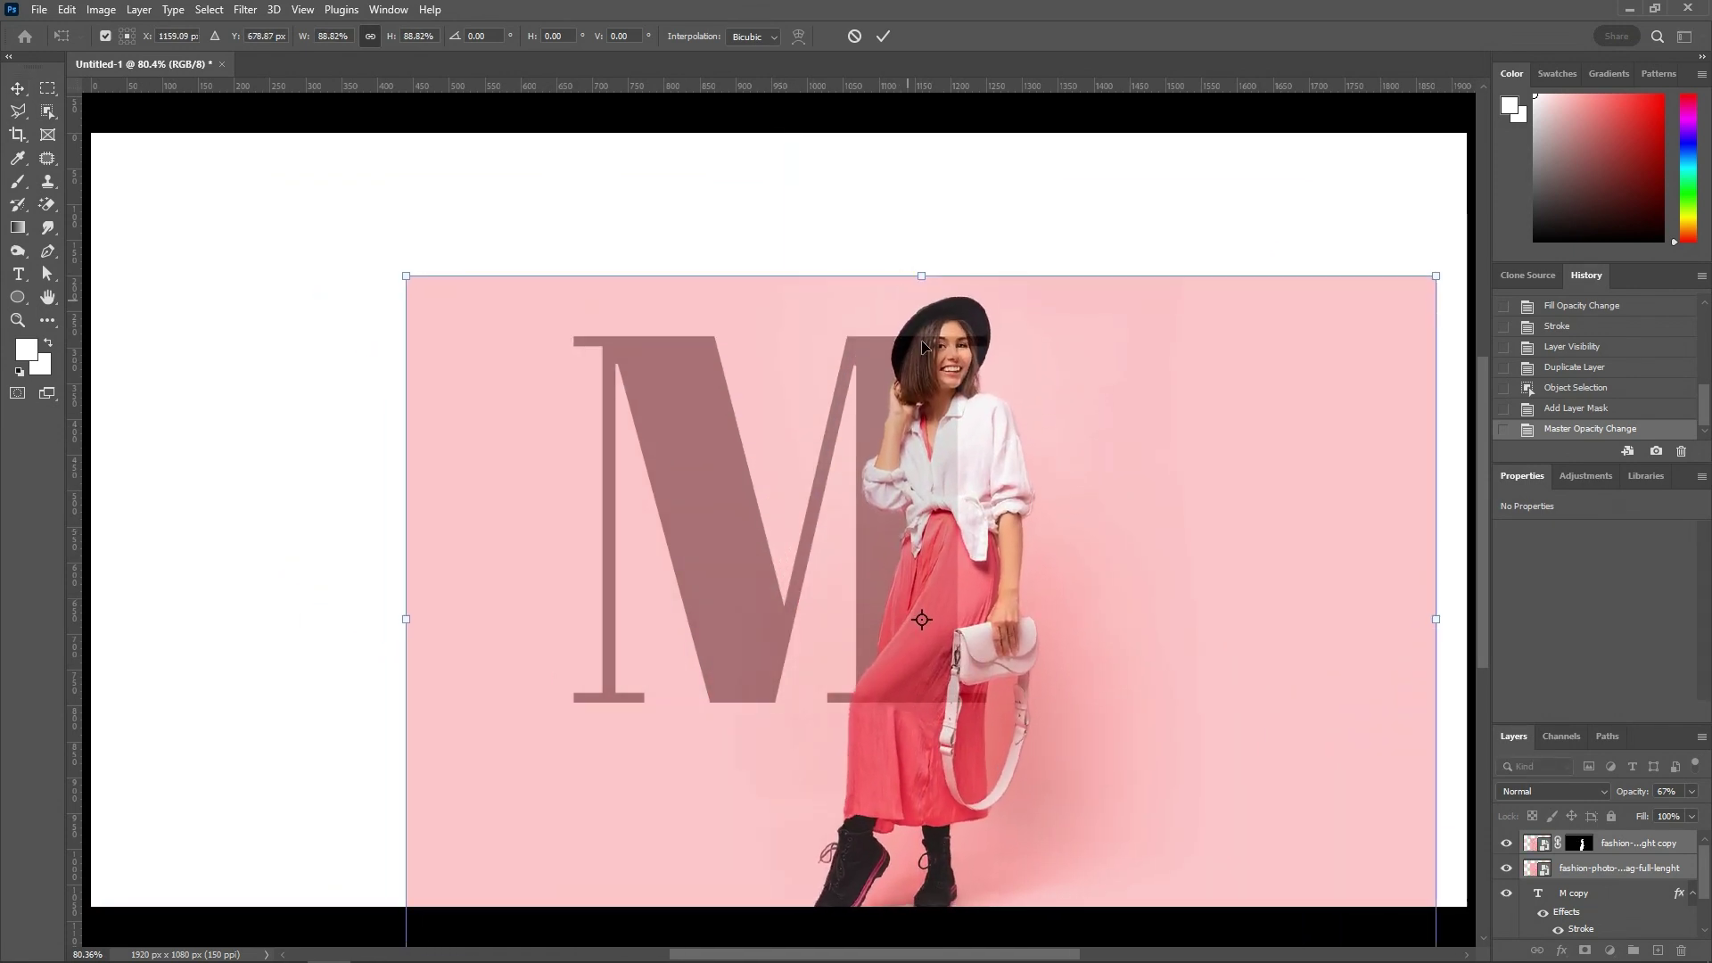
mouse_move(955, 449)
left_mouse_down()
mouse_move(948, 484)
mouse_move(953, 466)
left_mouse_up()
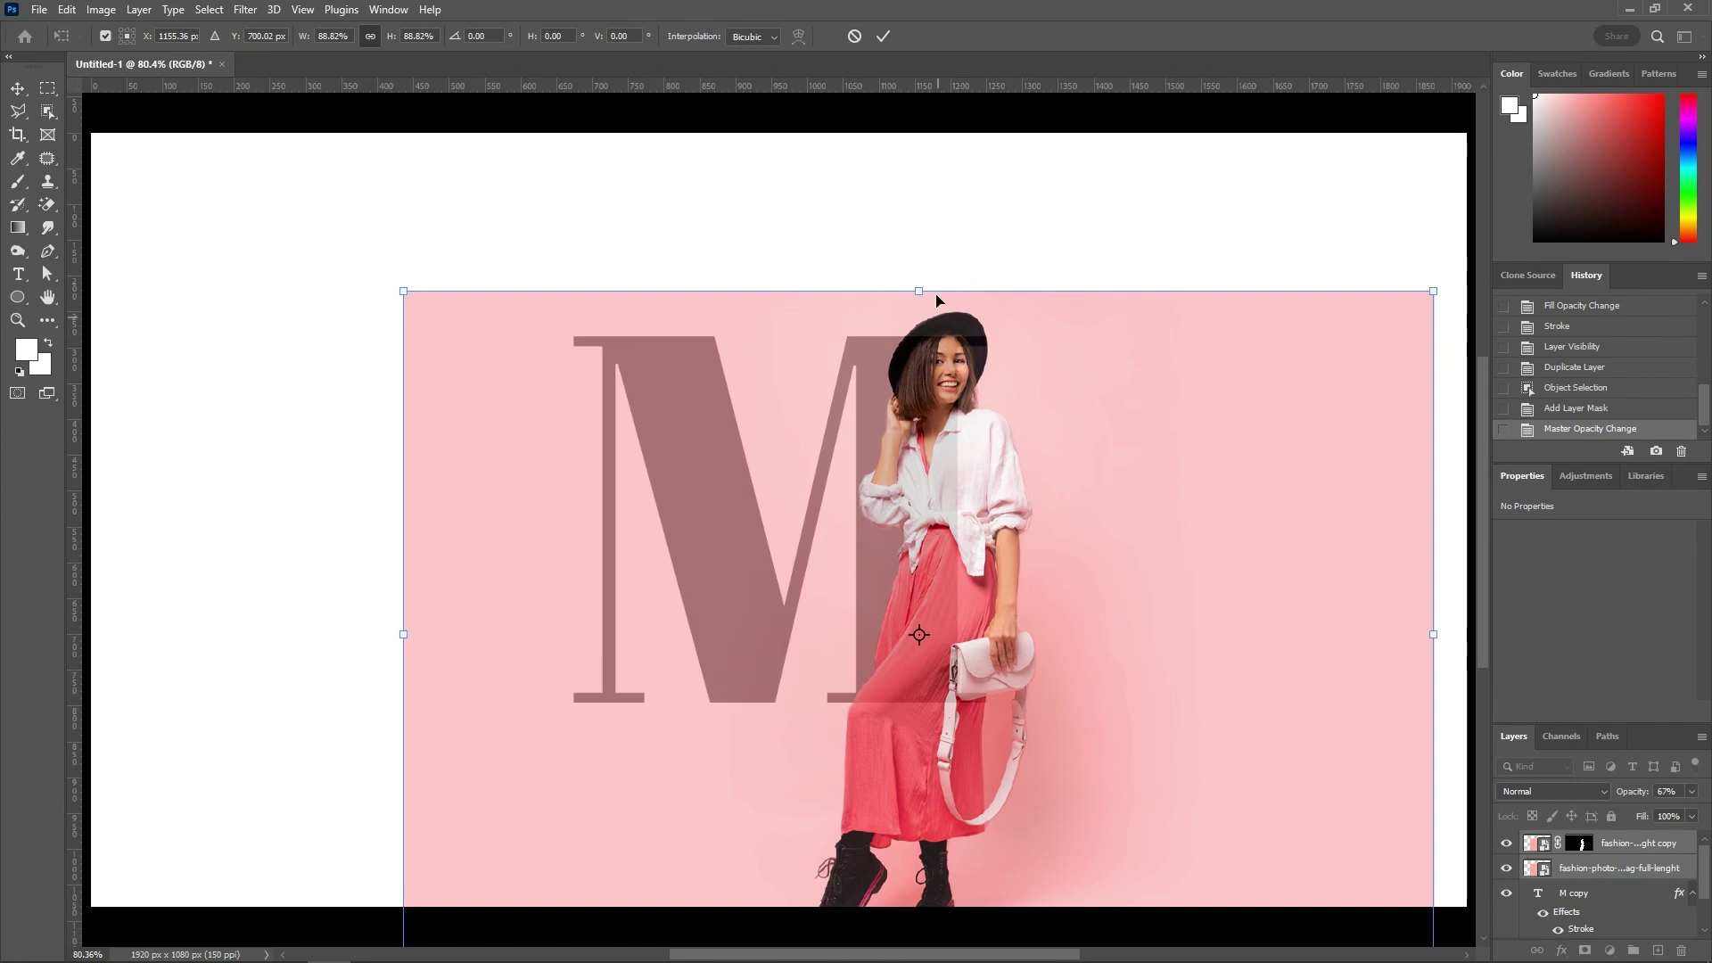
left_click_drag(918, 294, 917, 248)
left_click_drag(969, 395, 947, 439)
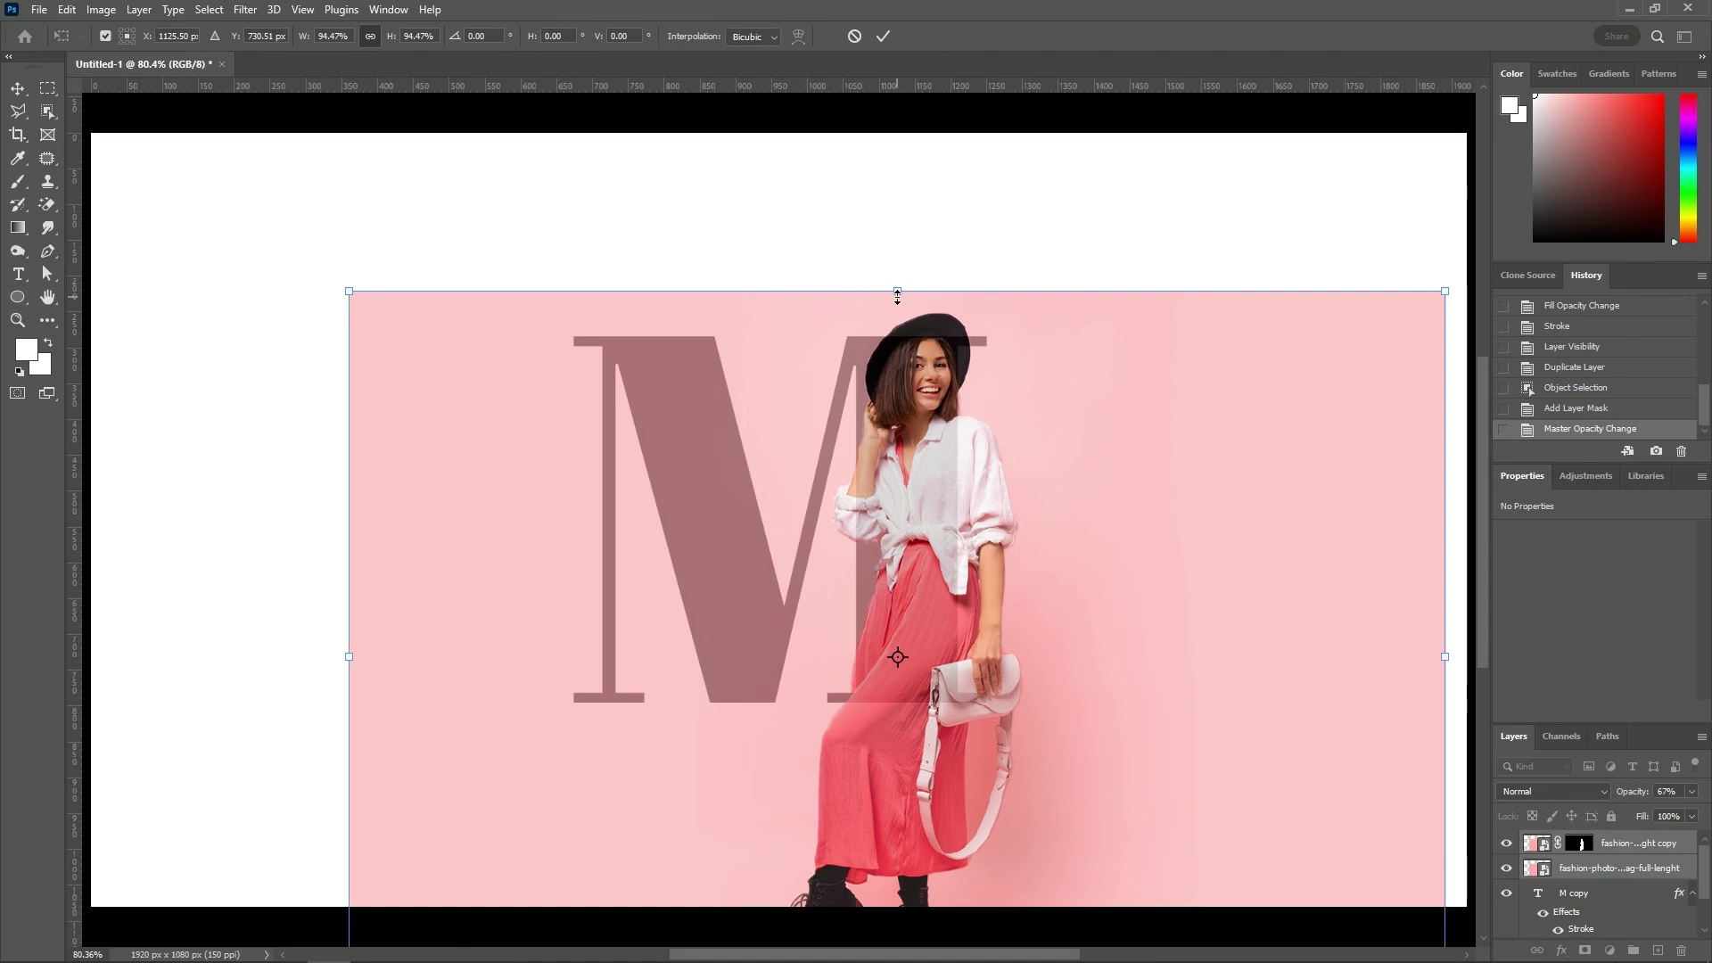
left_click_drag(898, 292, 897, 273)
left_click_drag(938, 428, 918, 486)
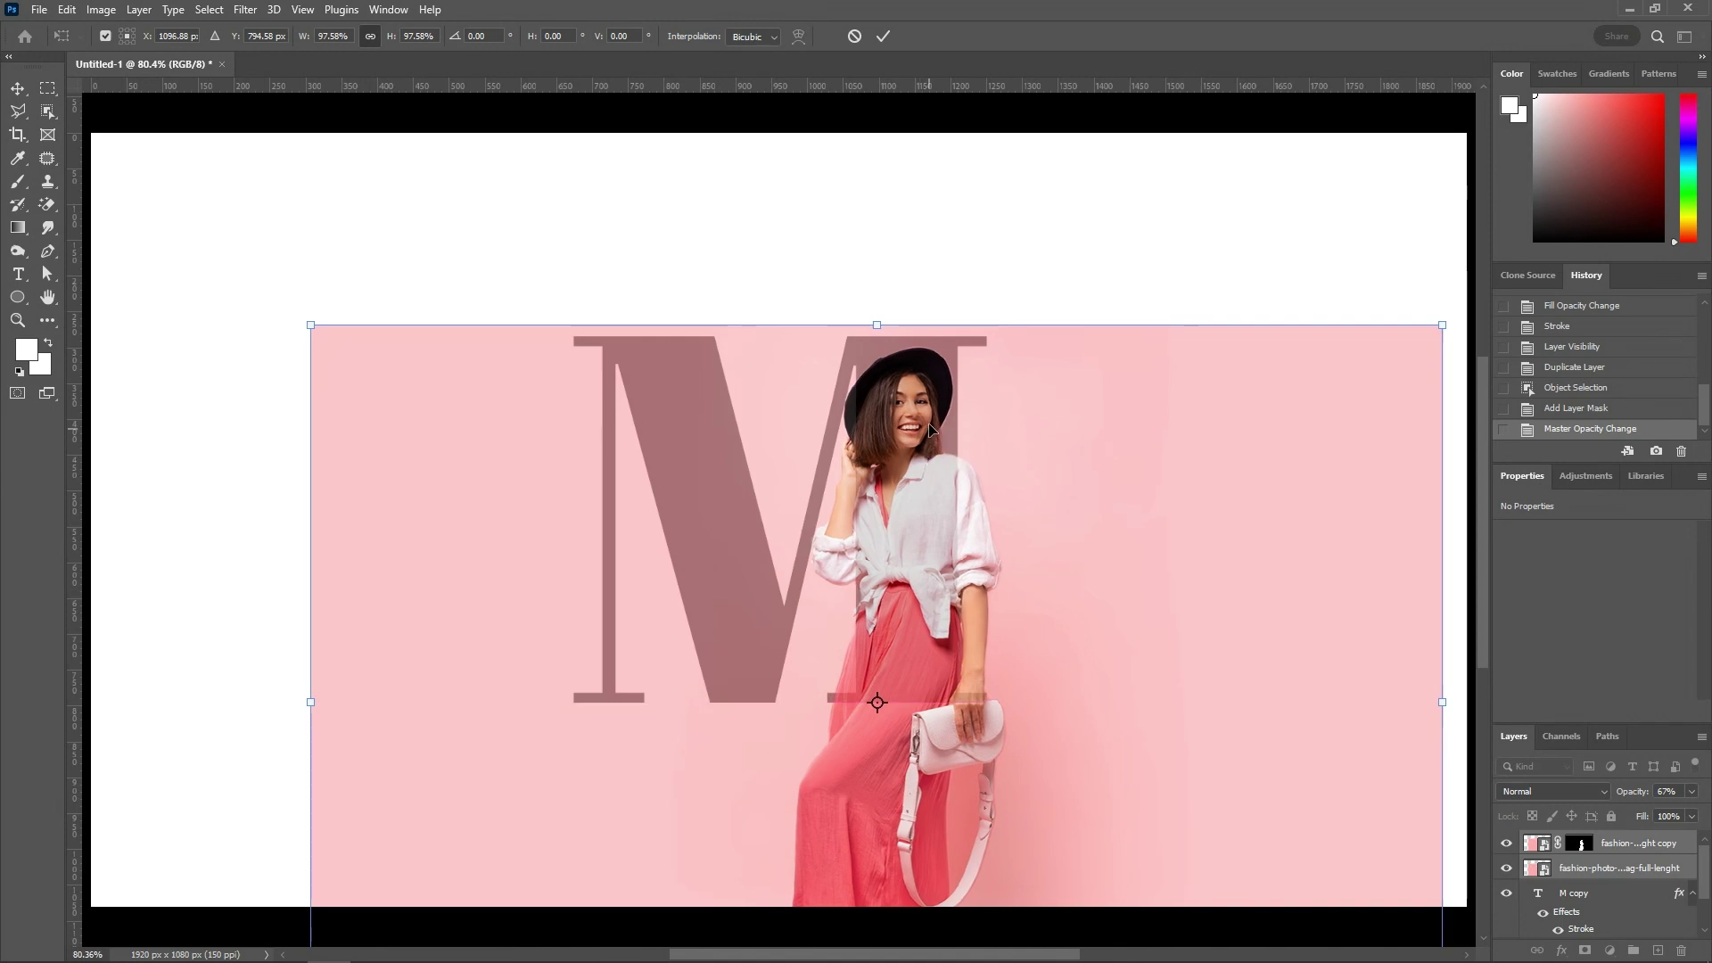
left_click_drag(877, 326, 877, 309)
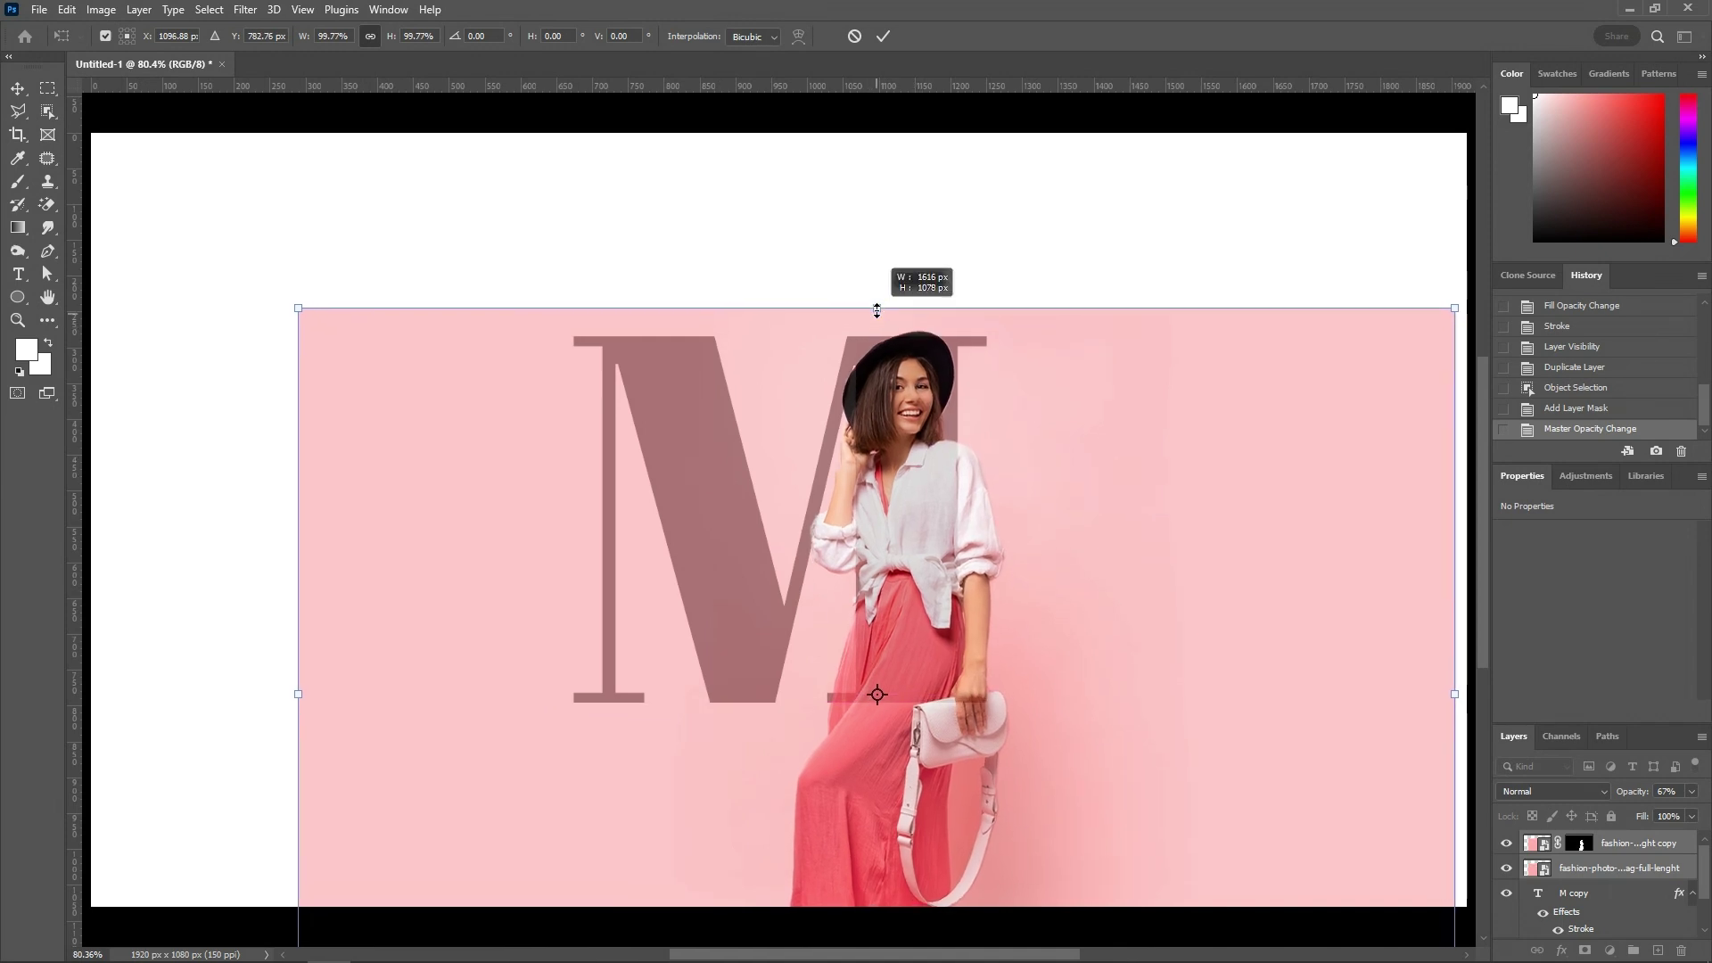
scroll(984, 653, "up", 2)
left_click_drag(984, 653, 974, 673)
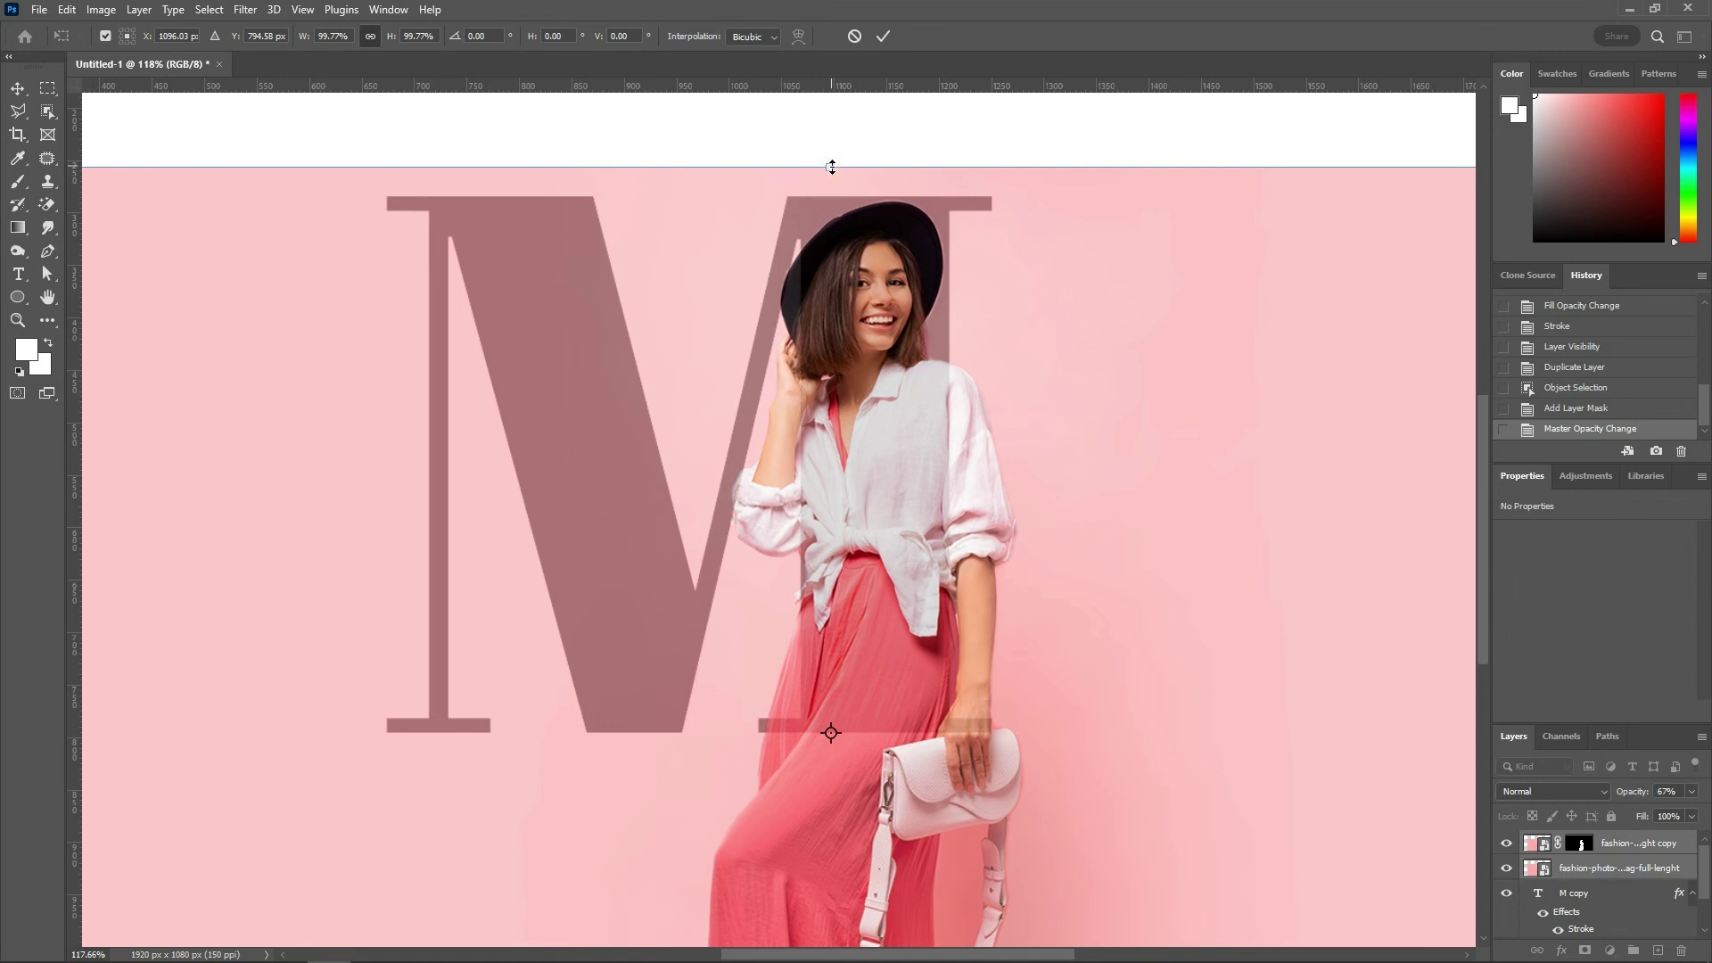
left_click(883, 36)
Restore the photos to 100% opacity and mask the original photo to the M's shape.
left_click_drag(1623, 799, 1704, 803)
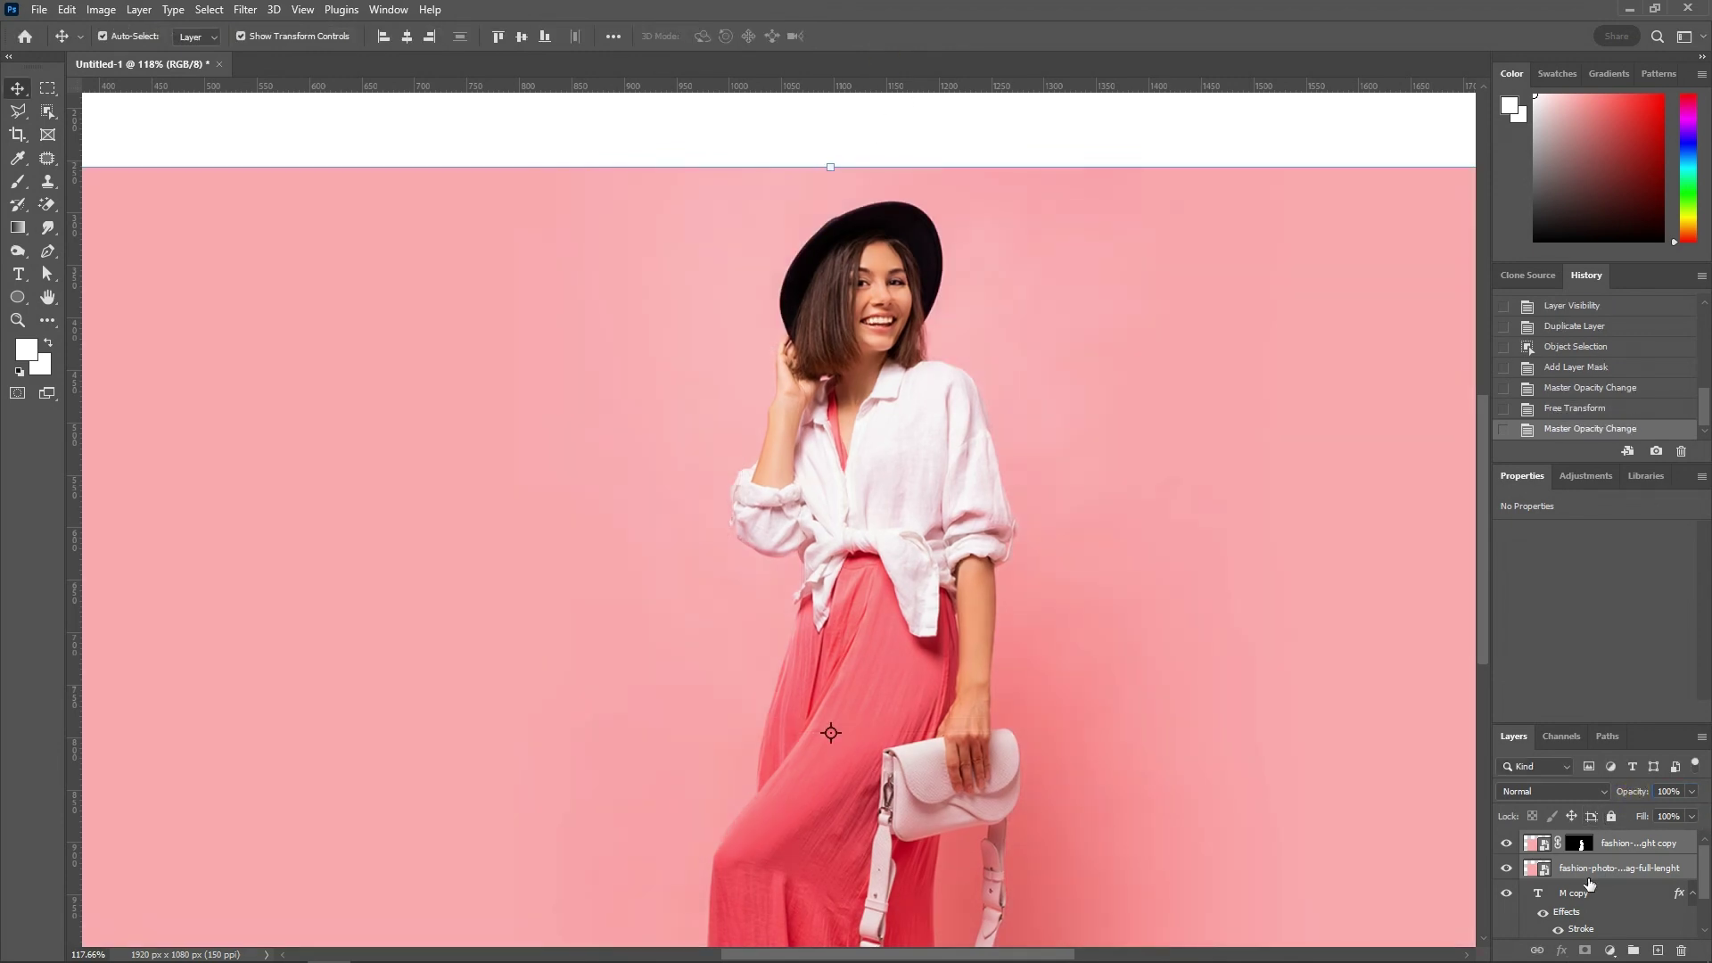
left_click(1538, 896, "ctrl")
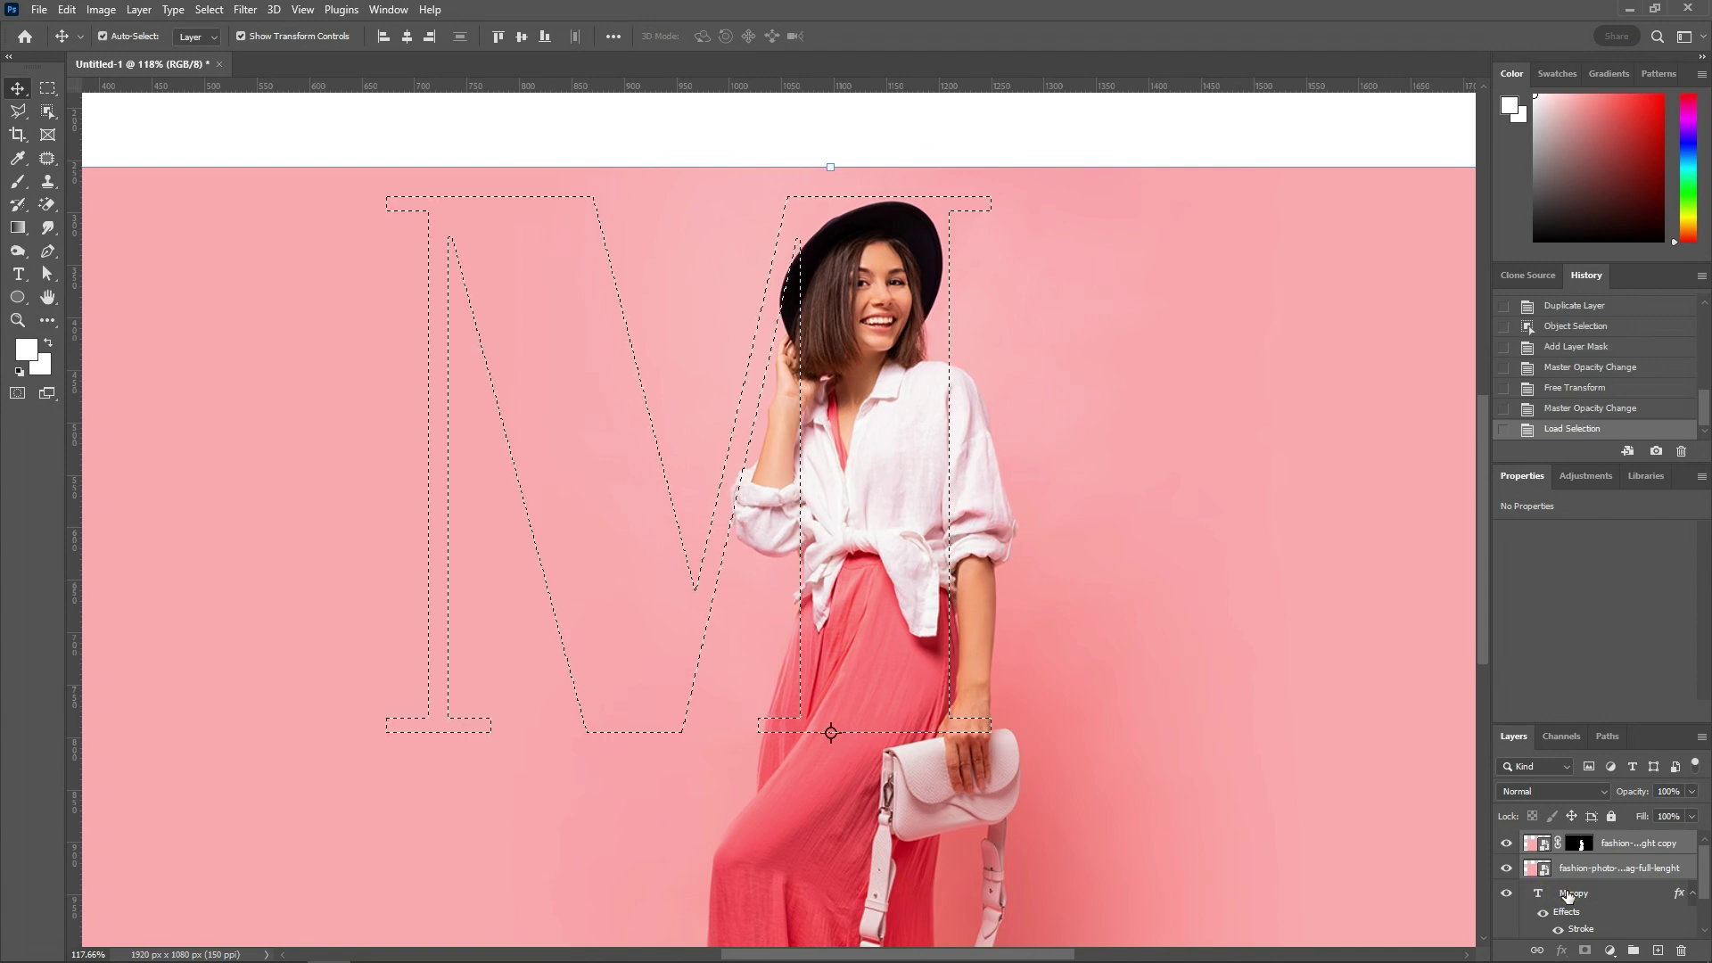
scroll(1601, 872, "down", 1)
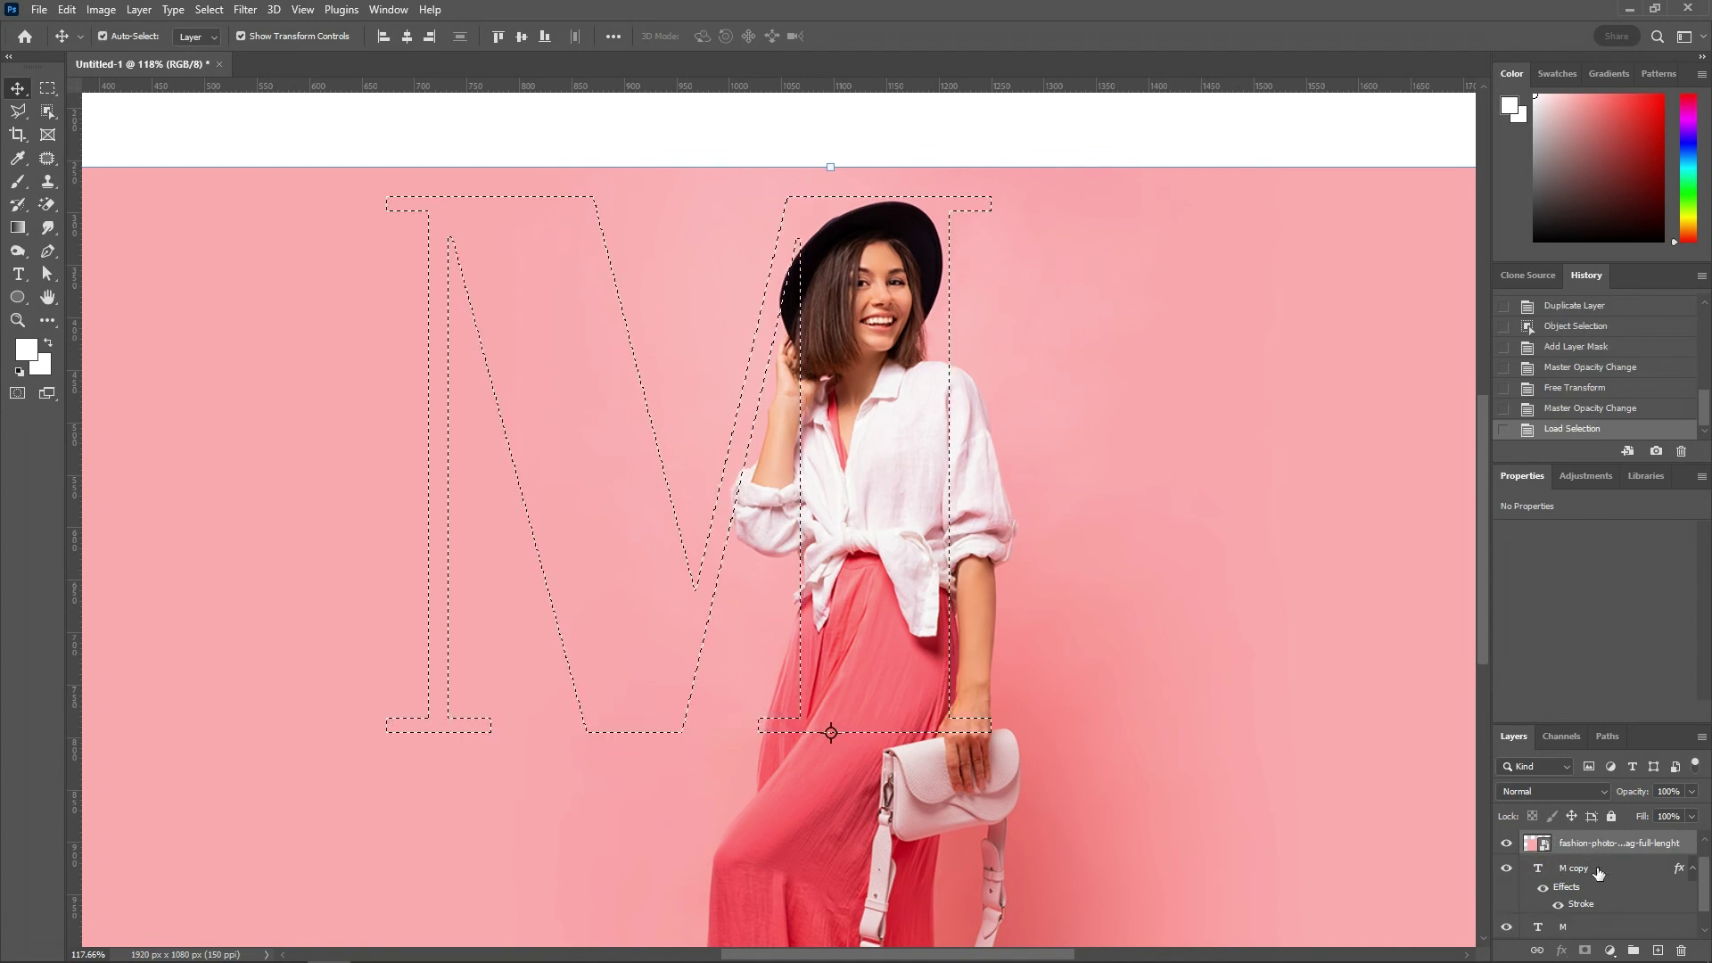
left_click(1538, 927, "ctrl")
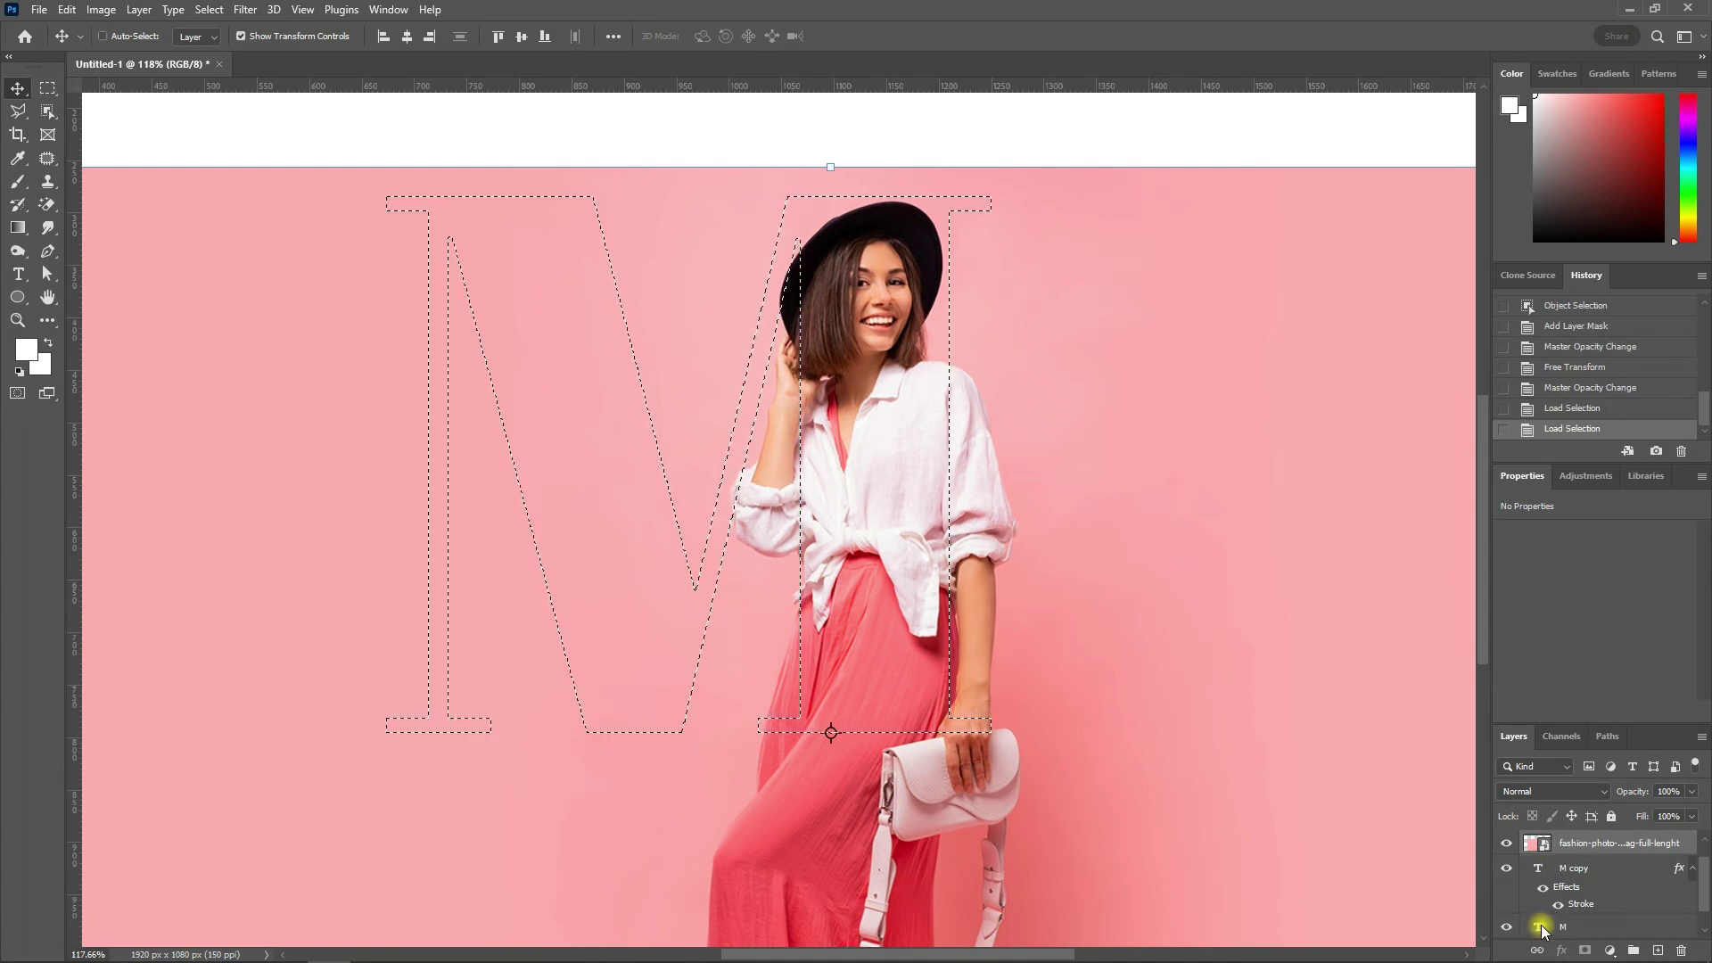
left_click(1589, 849)
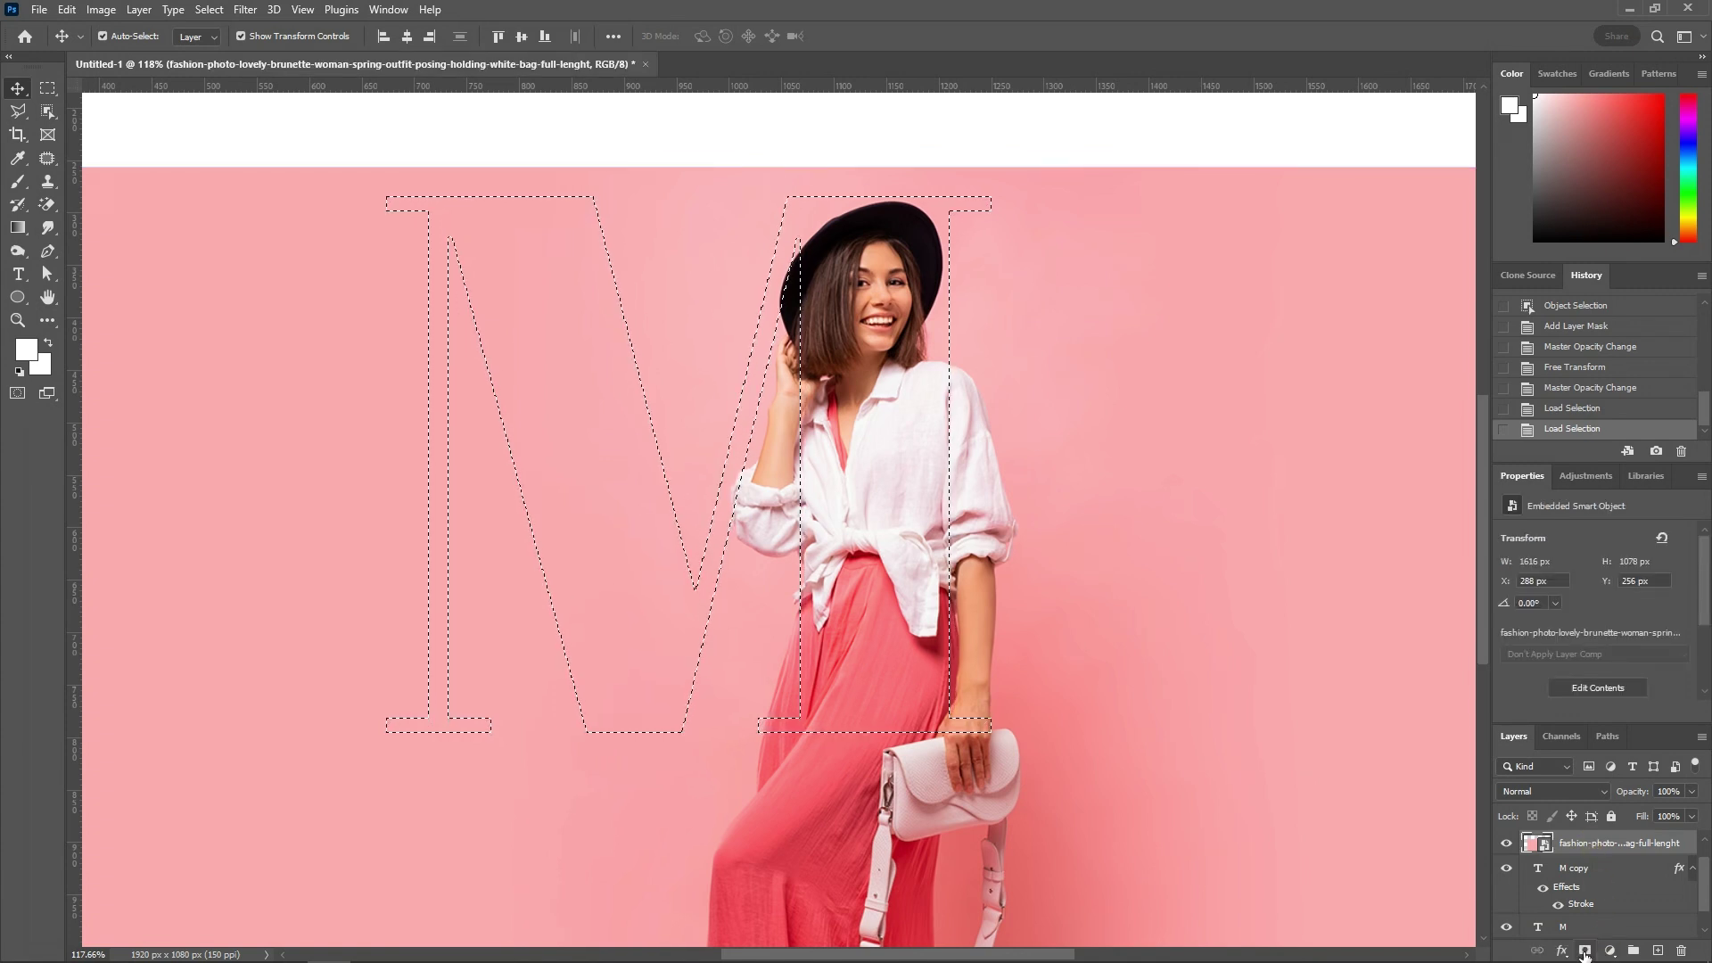
left_click(1585, 953)
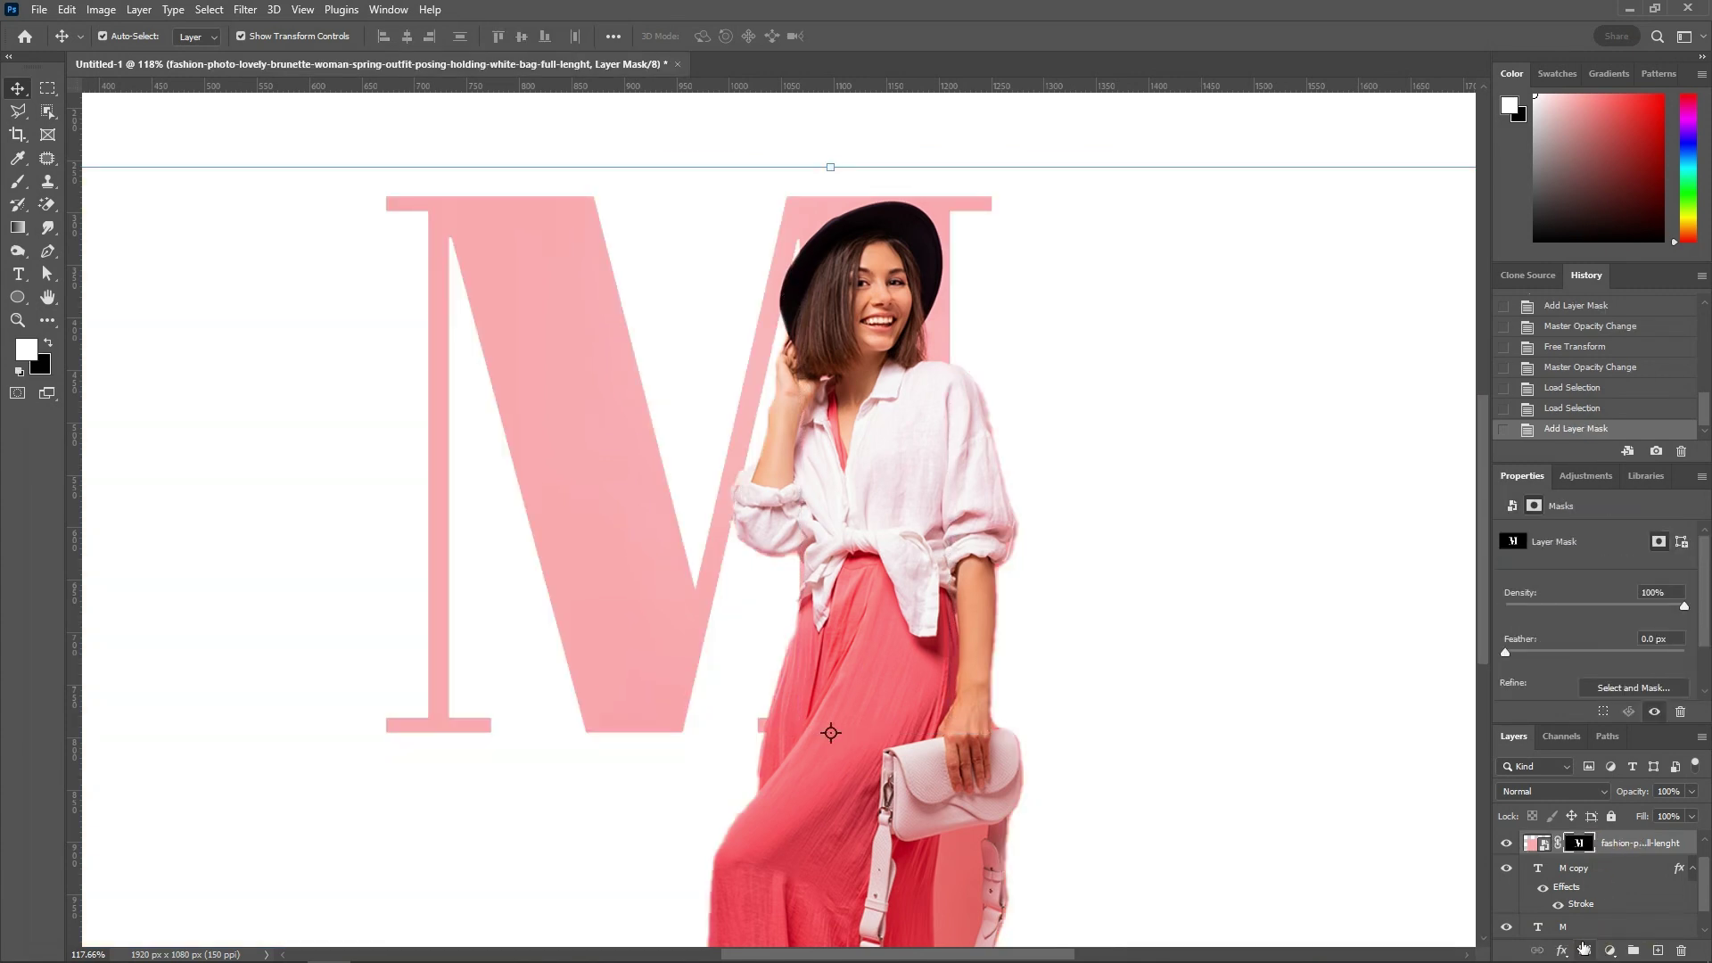
Deselect all layers and make the woman cutout copy layer active.
scroll(923, 634, "down", 2)
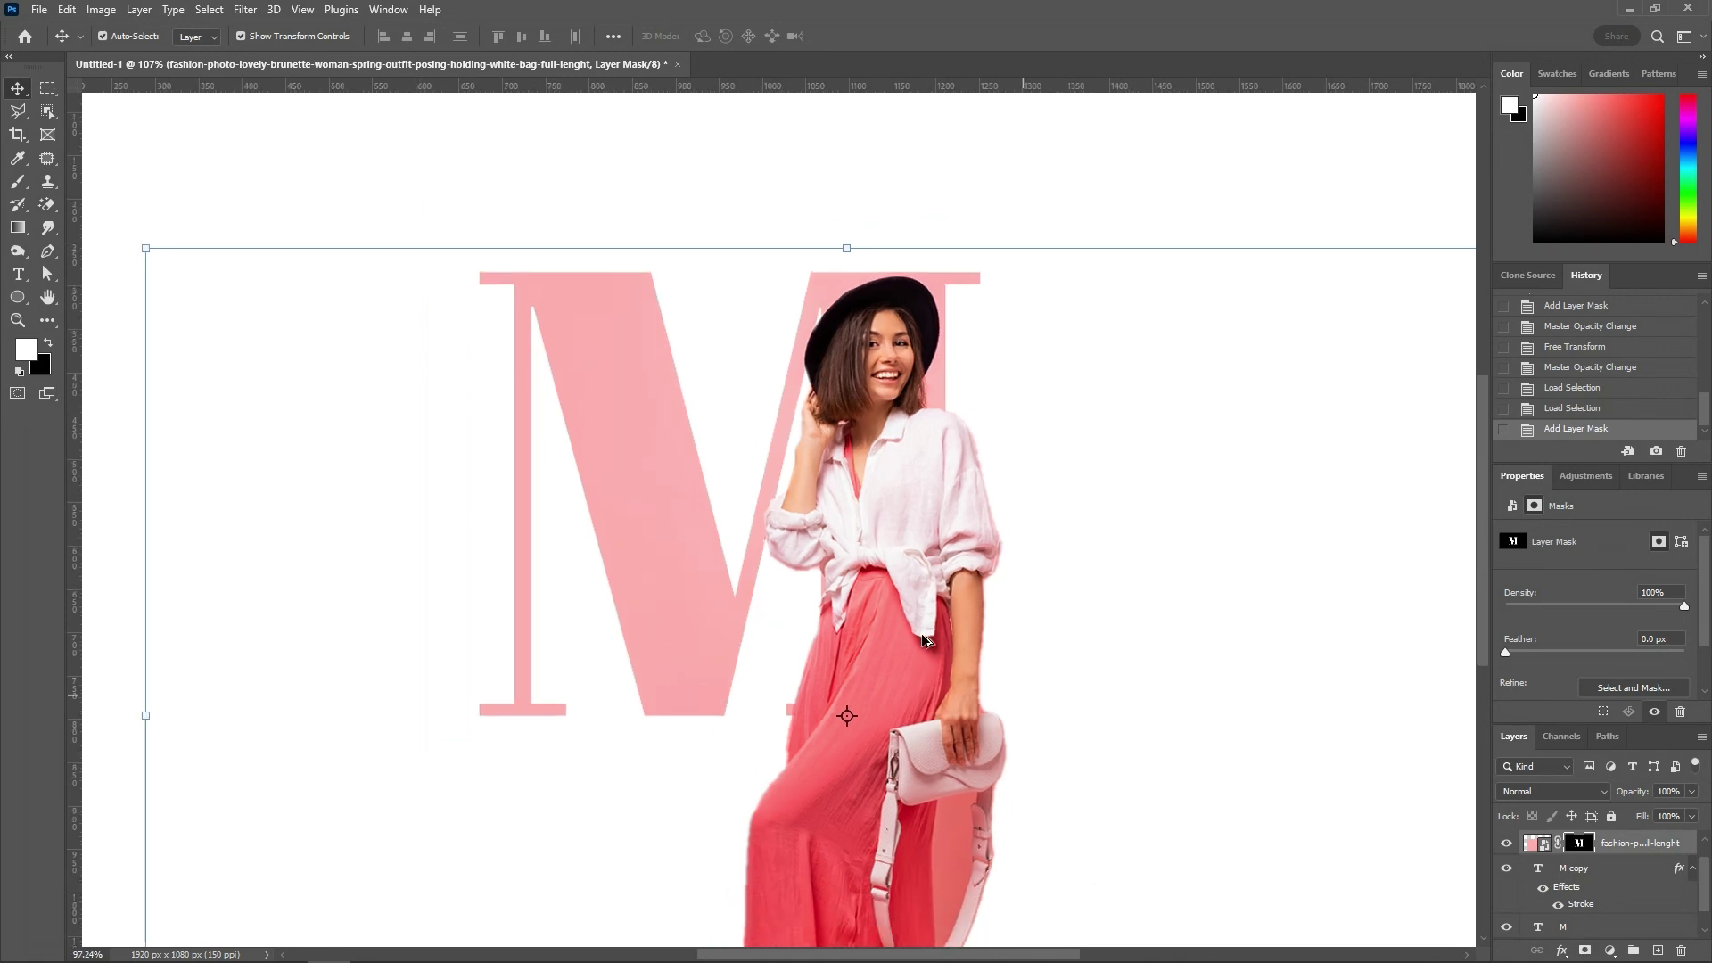
scroll(923, 633, "down", 2)
scroll(923, 633, "down", 2)
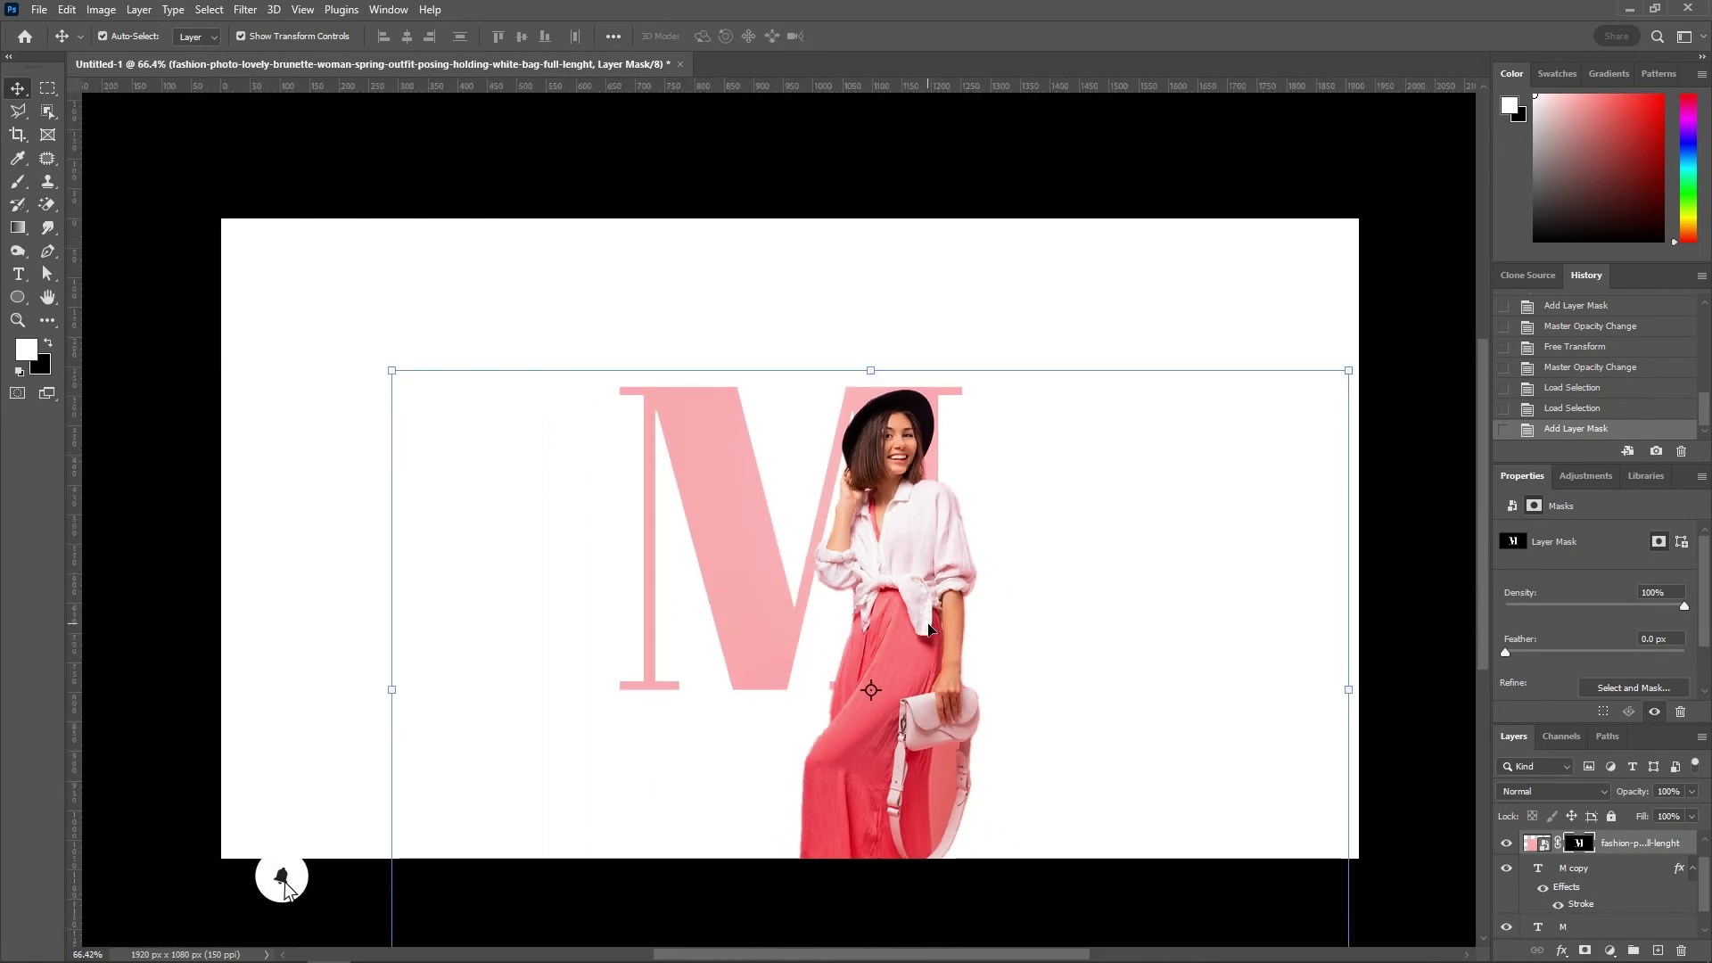
left_click(933, 294)
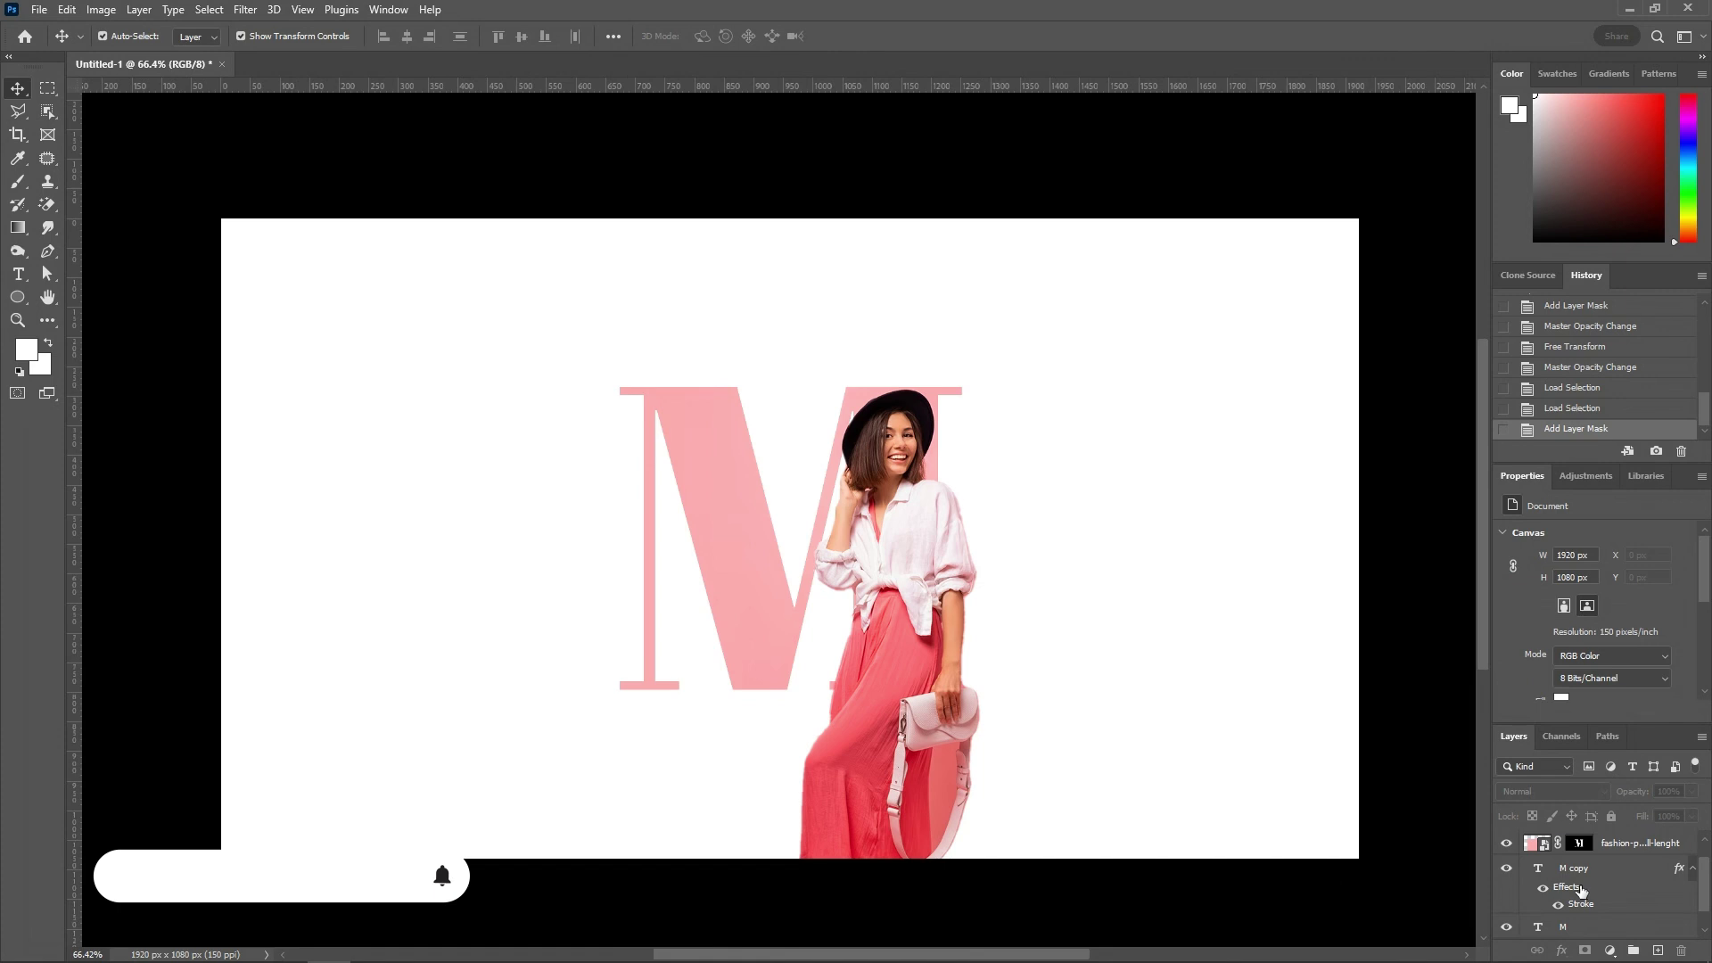
left_click_drag(1580, 843, 1580, 837)
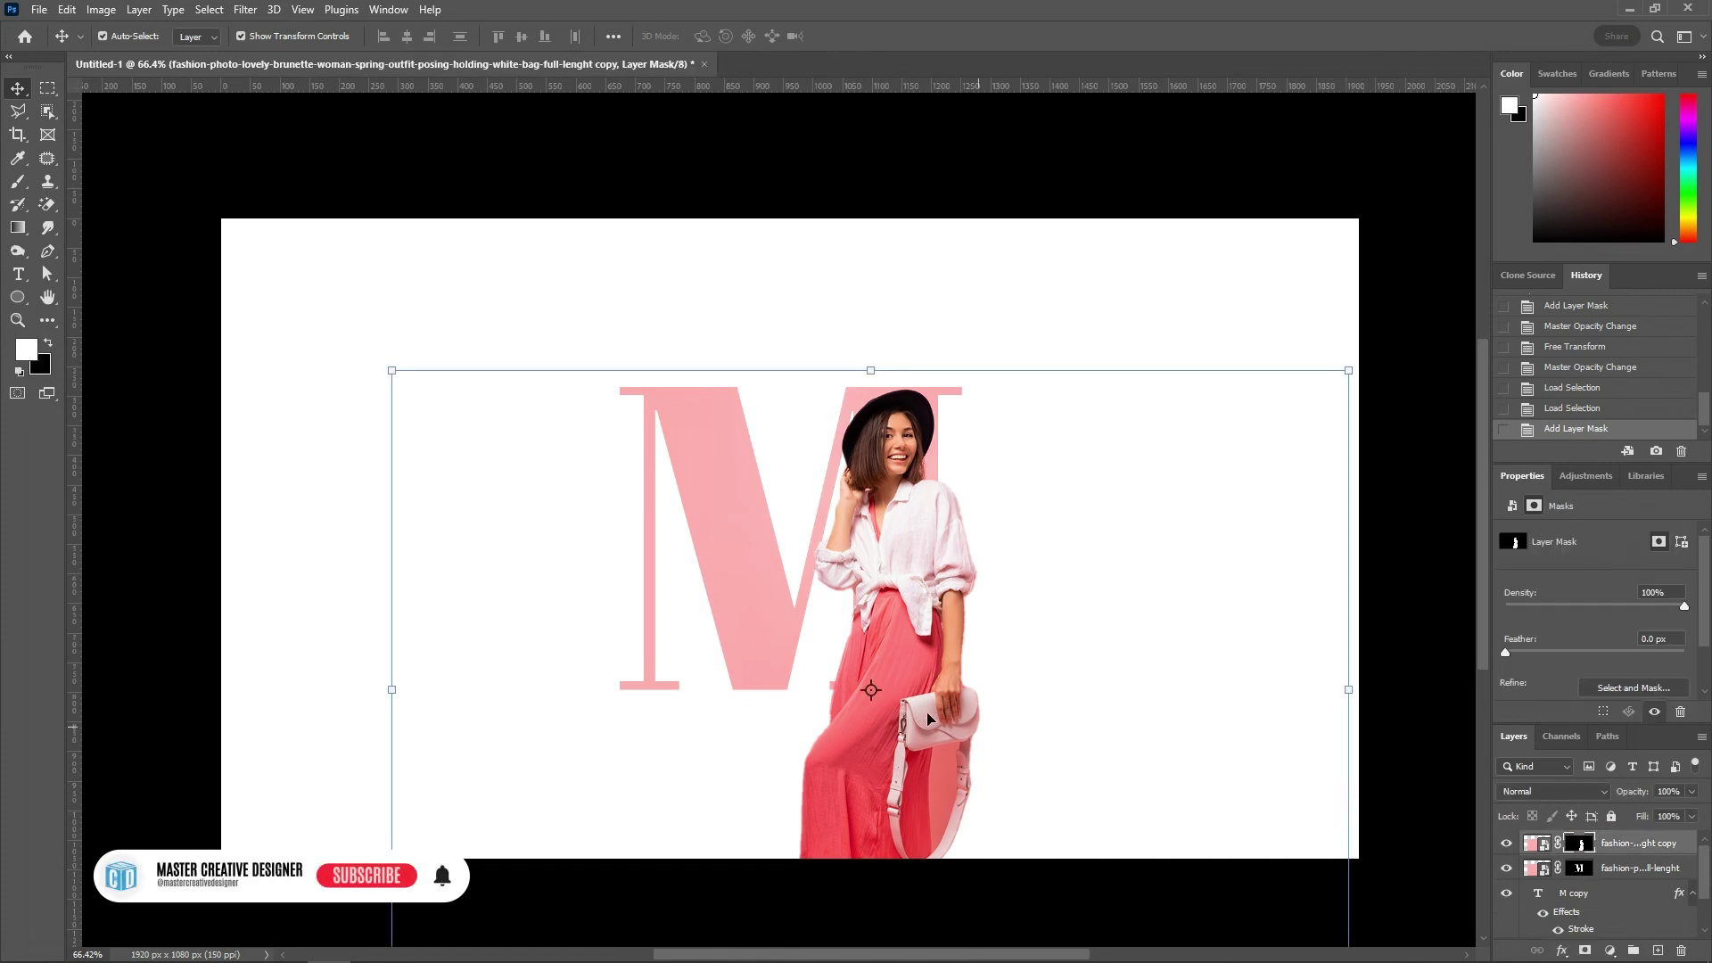
Select everything outside the M and paint black on the cutout's mask over the dress.
left_click(1539, 895, "ctrl")
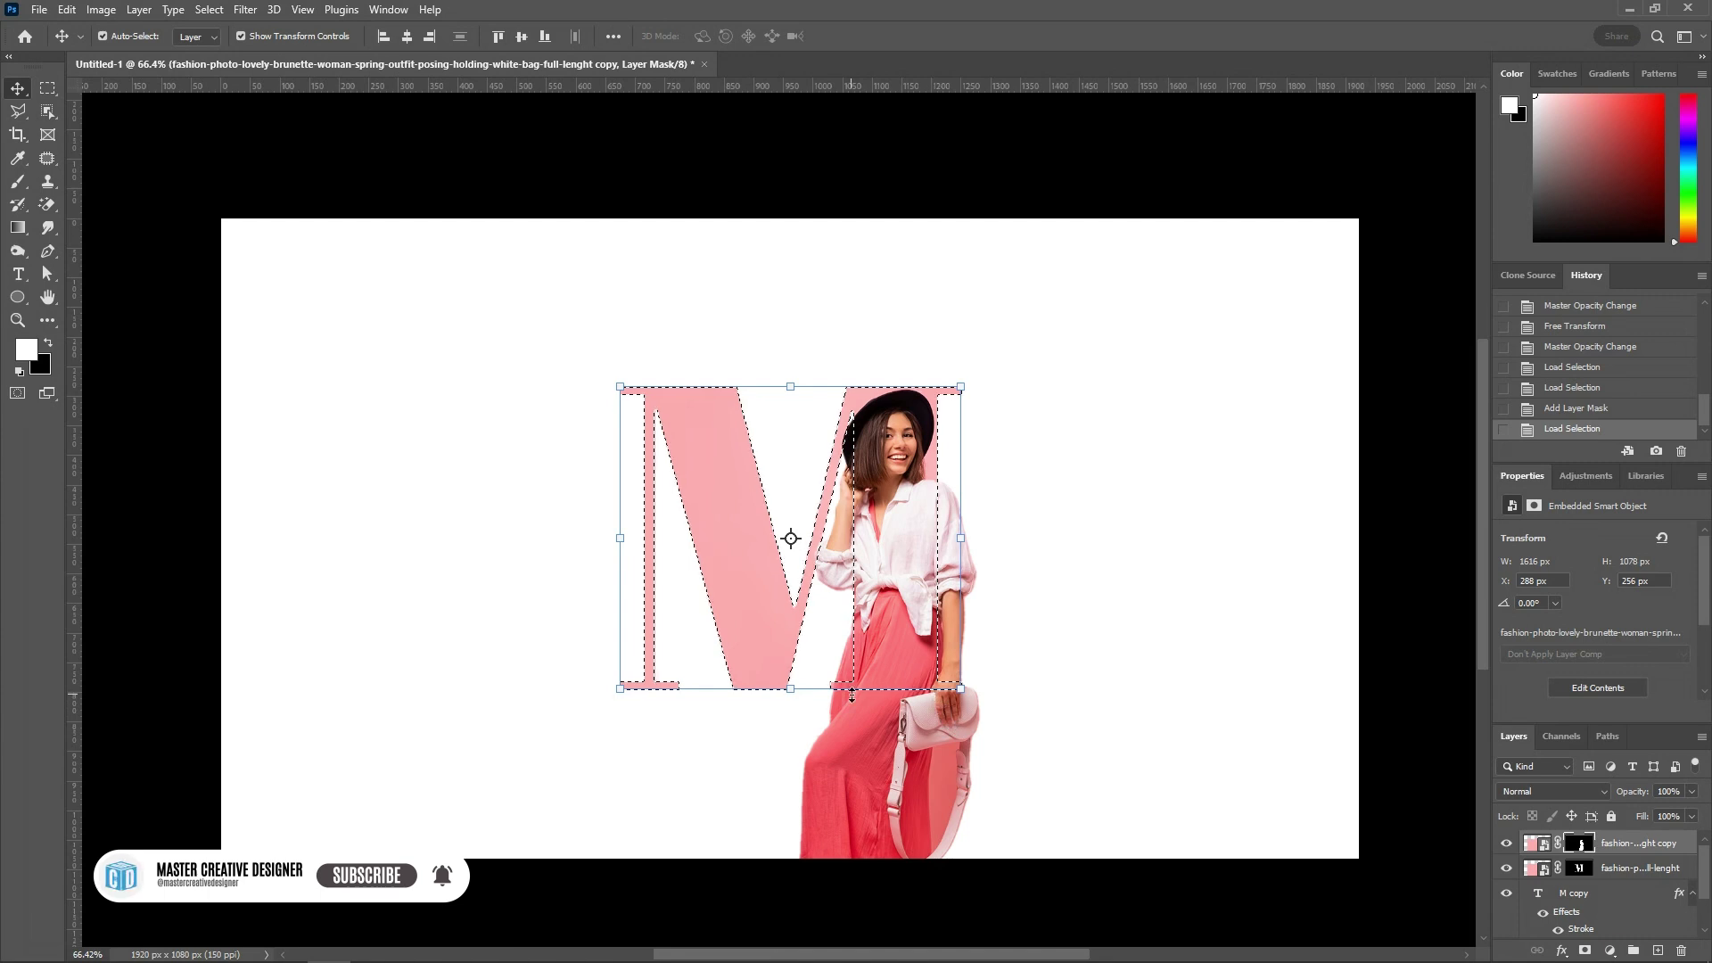
key("ctrl+shift+i")
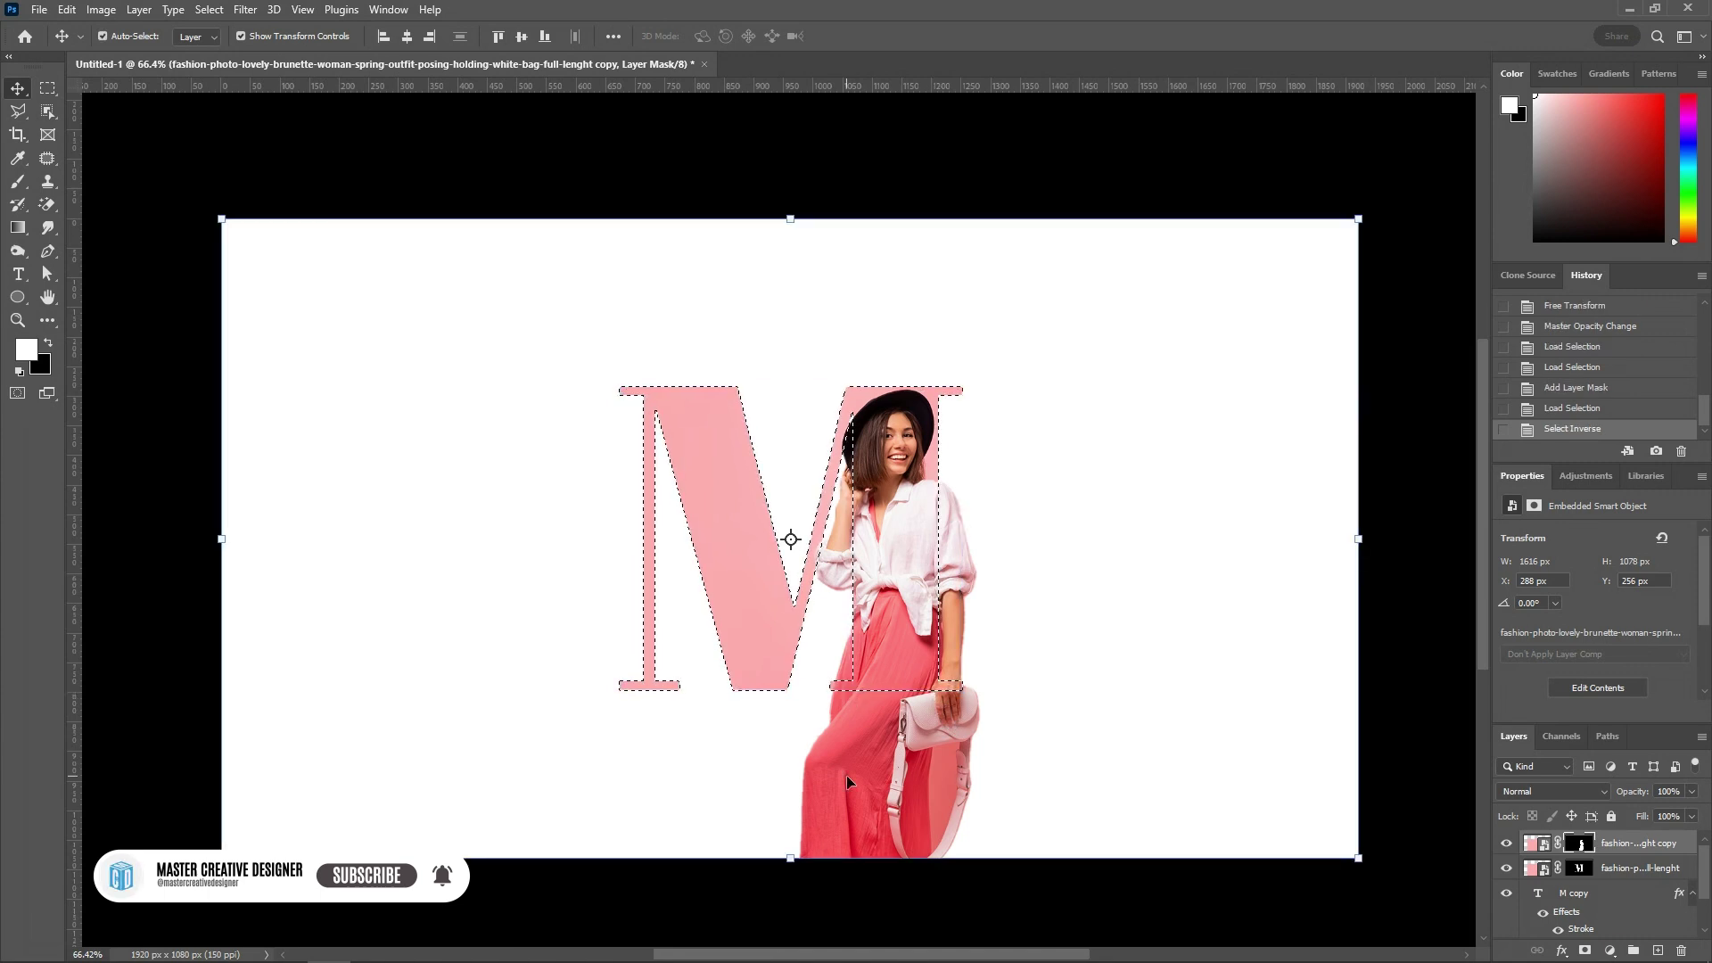
key("b")
left_click(808, 785)
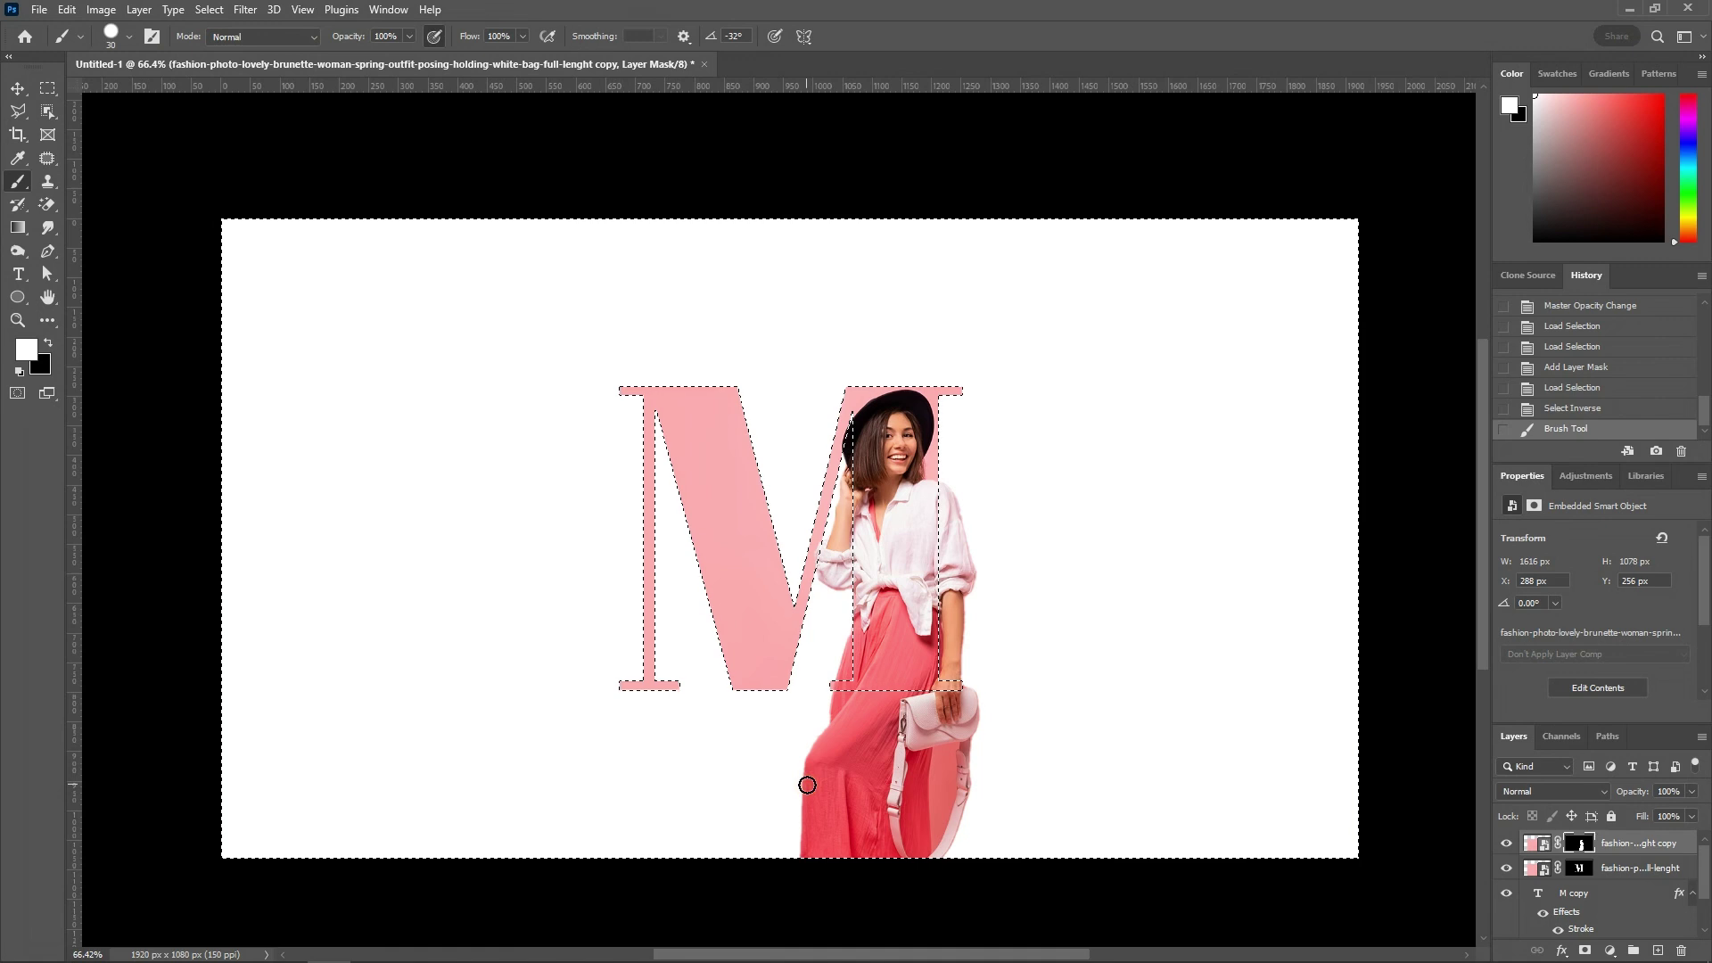
key("x")
mouse_move(807, 785)
left_mouse_down()
mouse_move(789, 806)
mouse_move(914, 863)
mouse_move(924, 734)
left_mouse_up()
With a larger brush, hide the rest of the dress below the M's base.
key("bracketright")
key("bracketright")
key("bracketright")
scroll(924, 734, "up", 3)
scroll(928, 727, "up", 2)
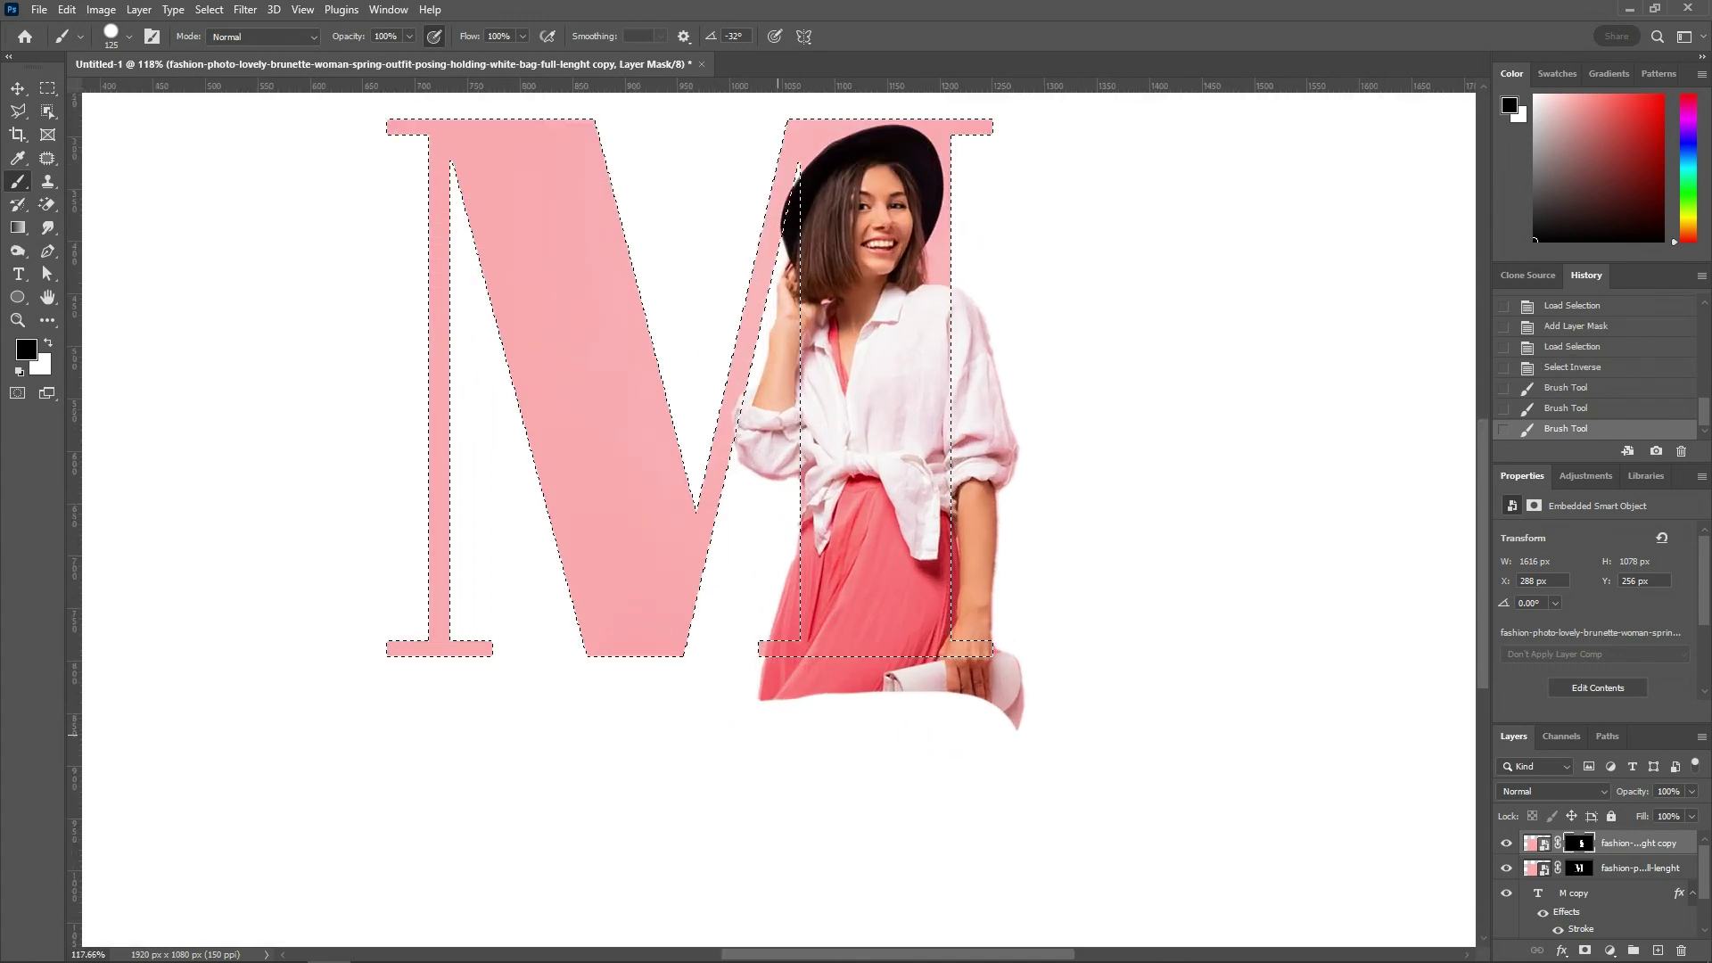
mouse_move(773, 731)
left_mouse_down()
mouse_move(768, 711)
mouse_move(1008, 687)
left_mouse_up()
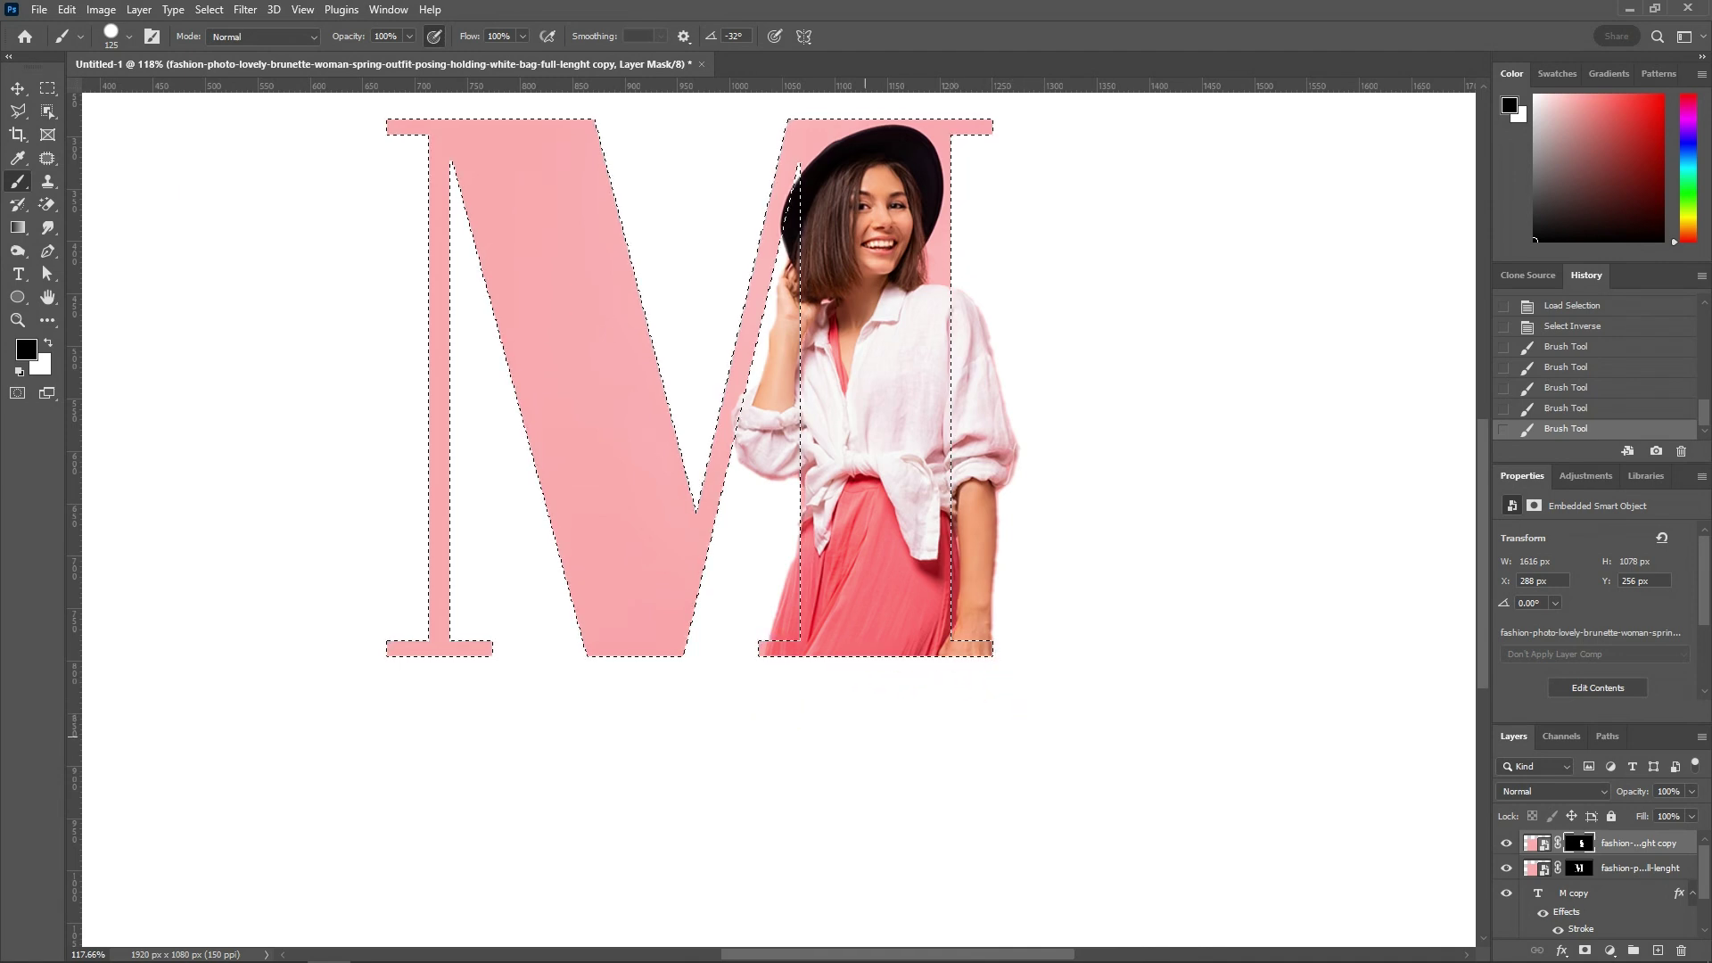
left_click_drag(866, 735, 801, 736)
Fit the canvas in view, clear the selection and deselect all layers.
key("v")
key("ctrl+0")
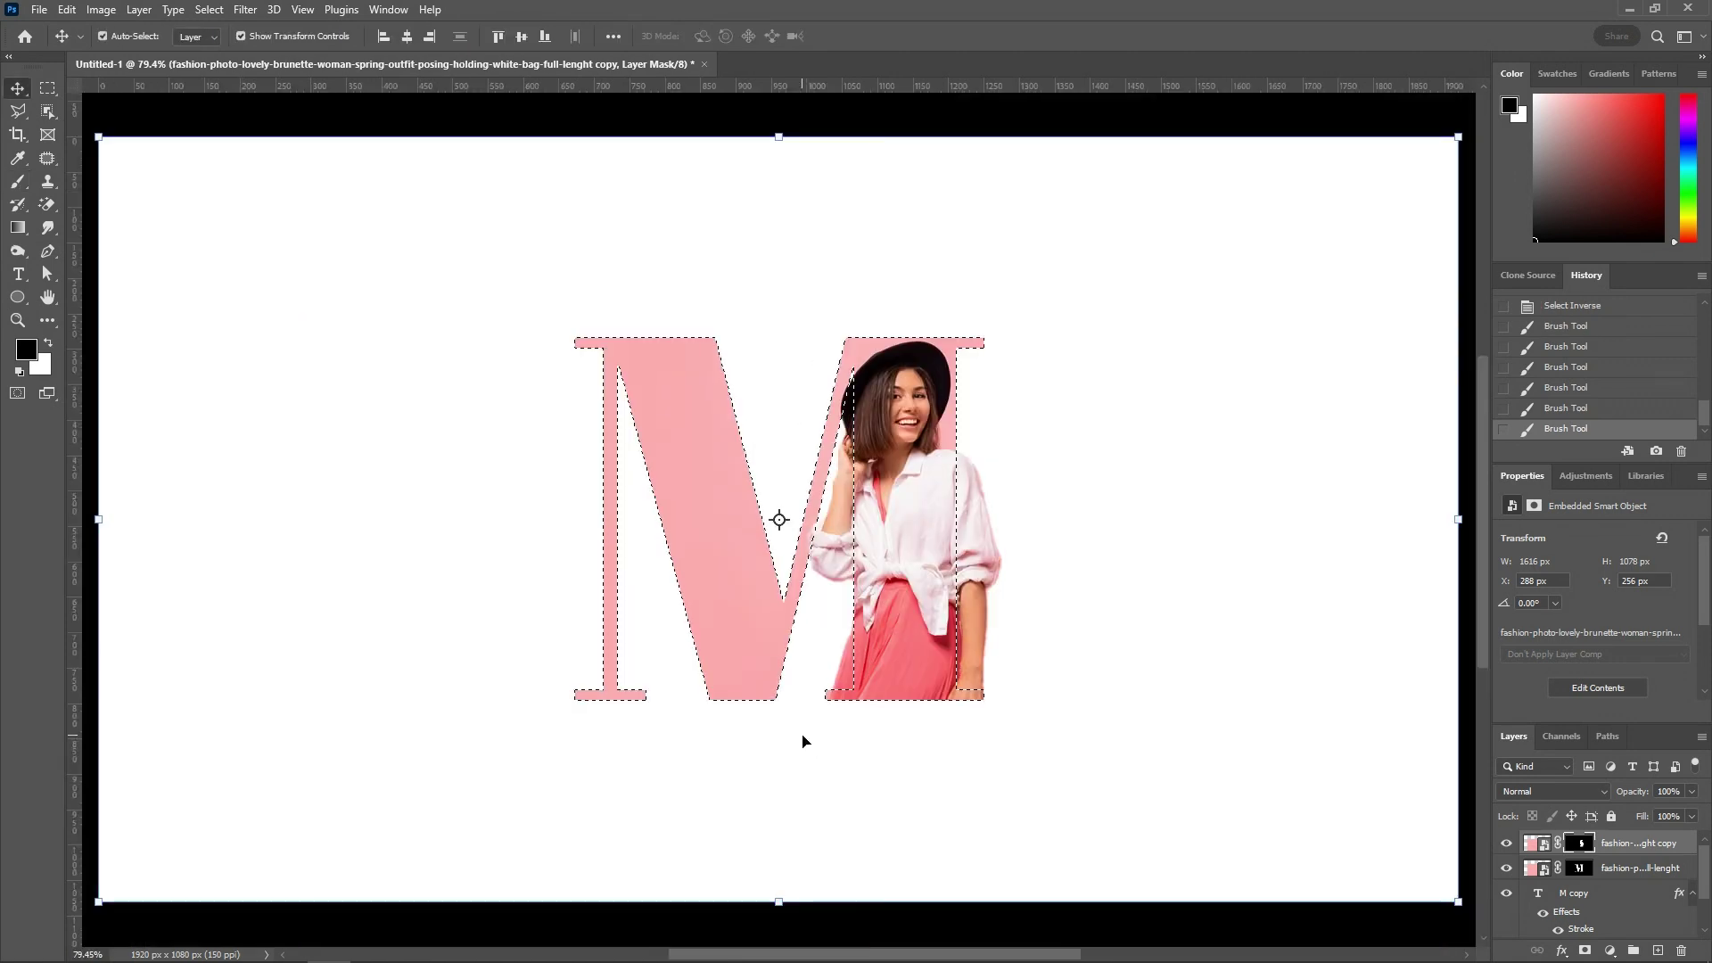
key("ctrl+d")
left_click(1138, 774)
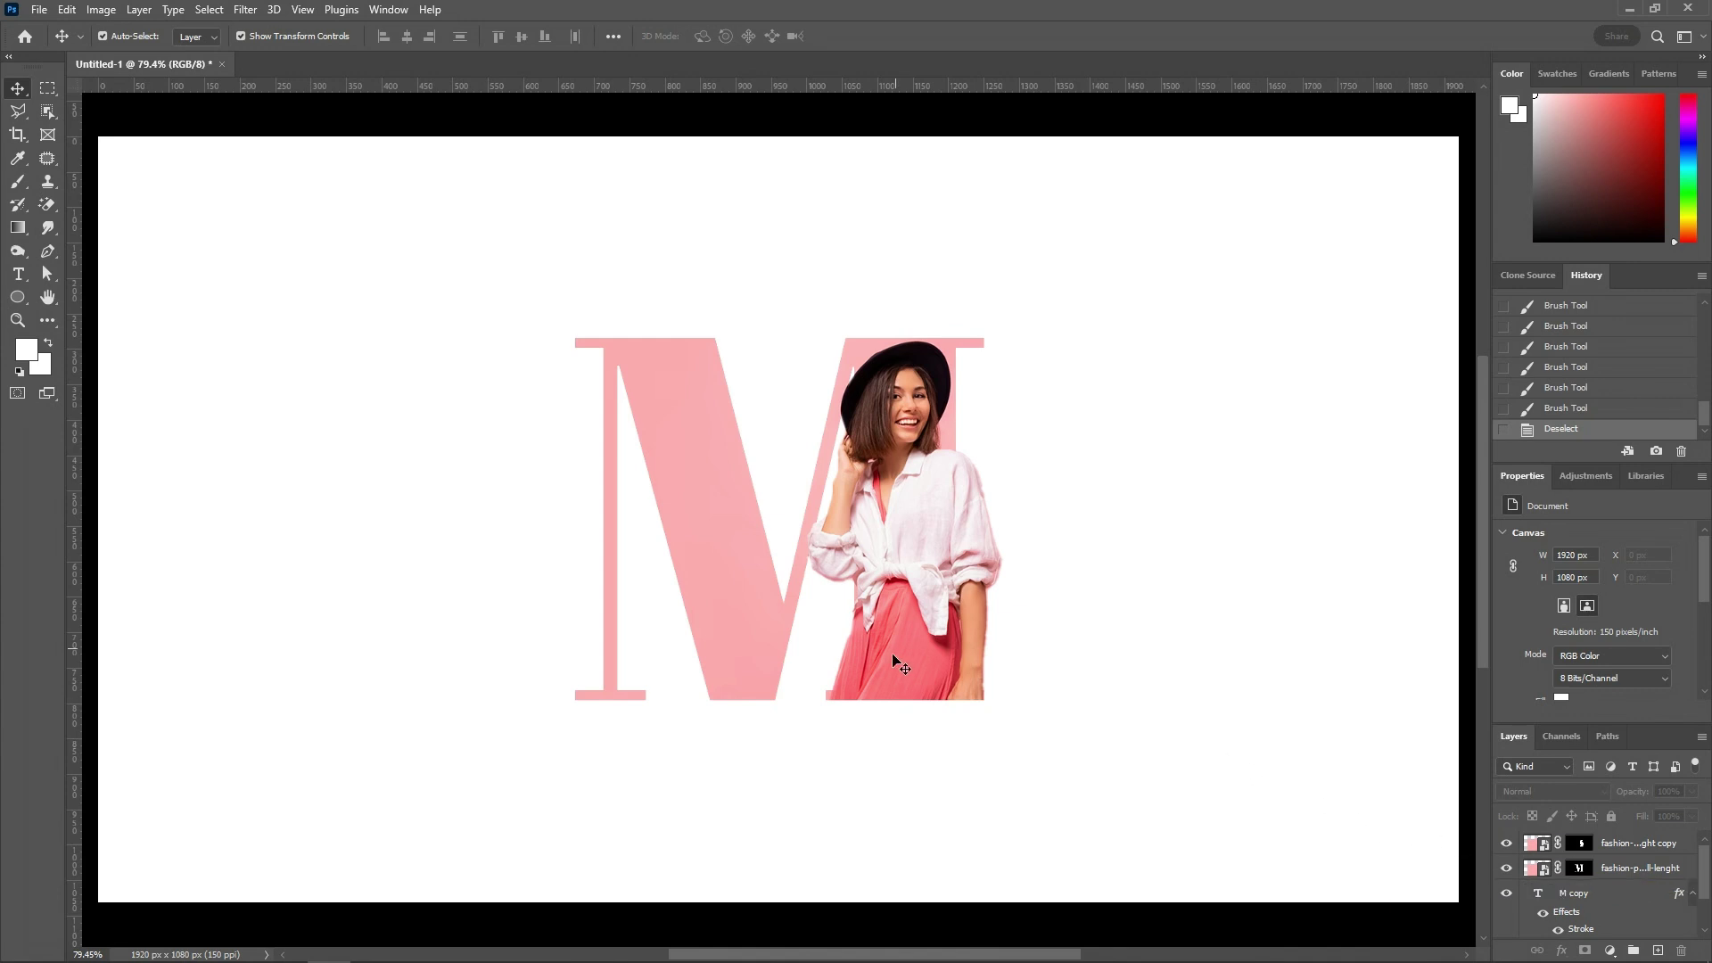
Send the woman's original photo layer below the outlined M copy.
left_click(1623, 869)
key("ctrl+bracketleft")
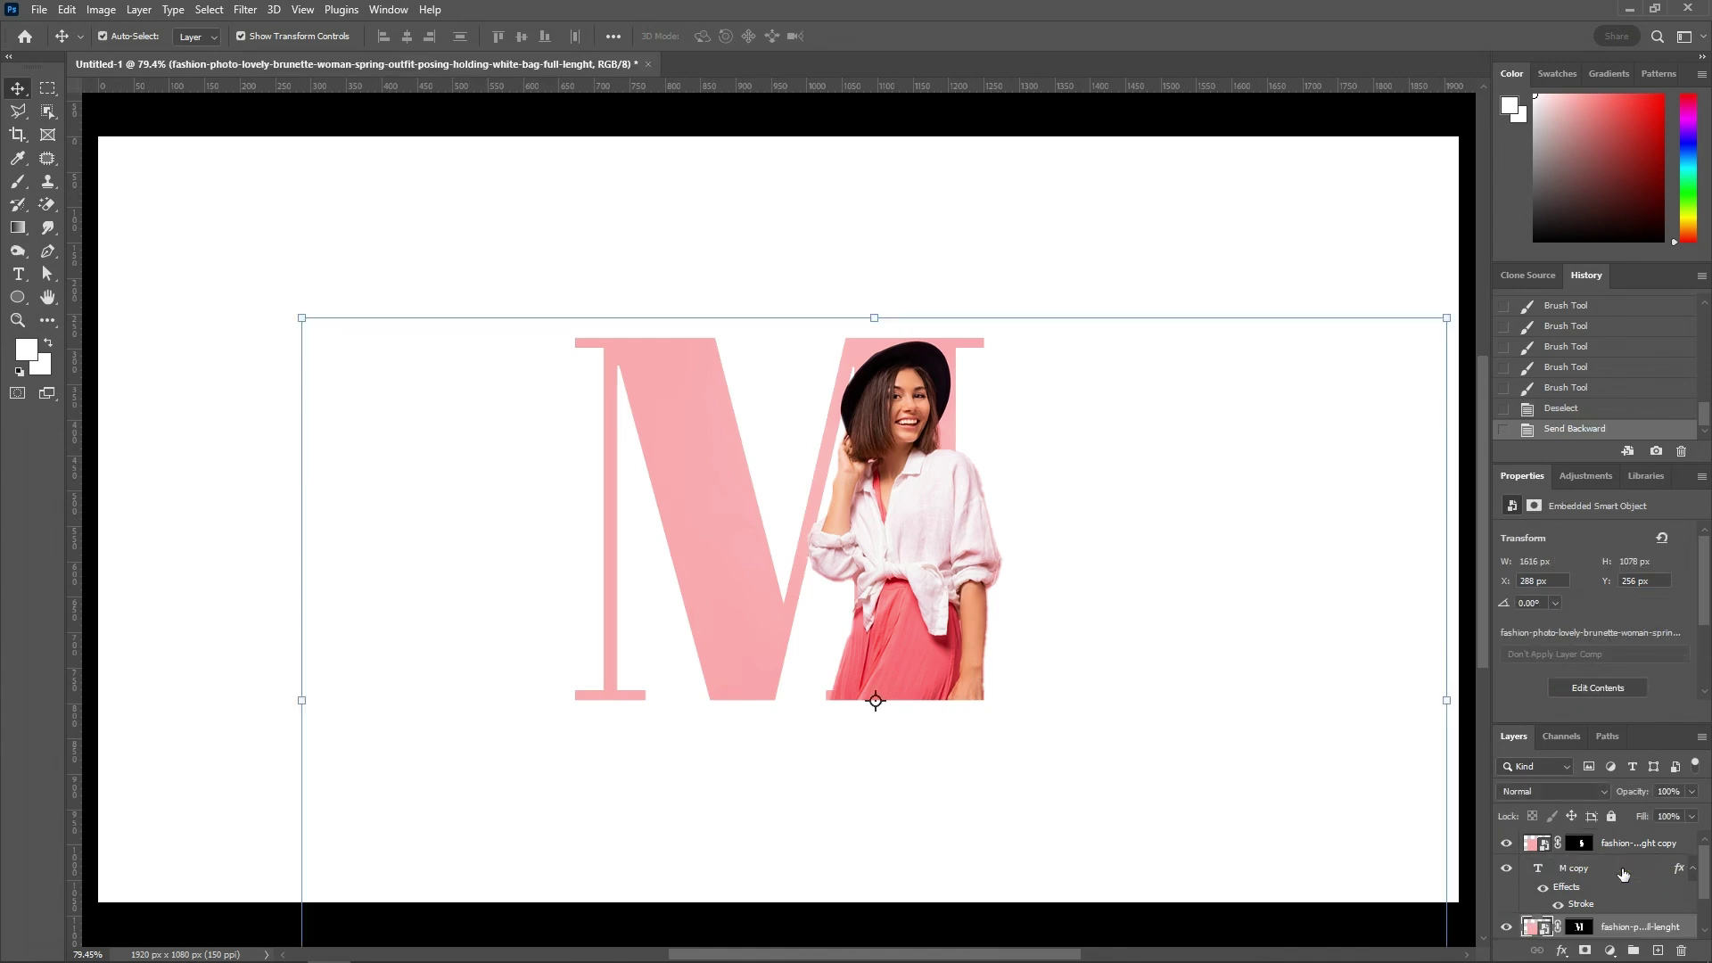
scroll(1625, 874, "down", 2)
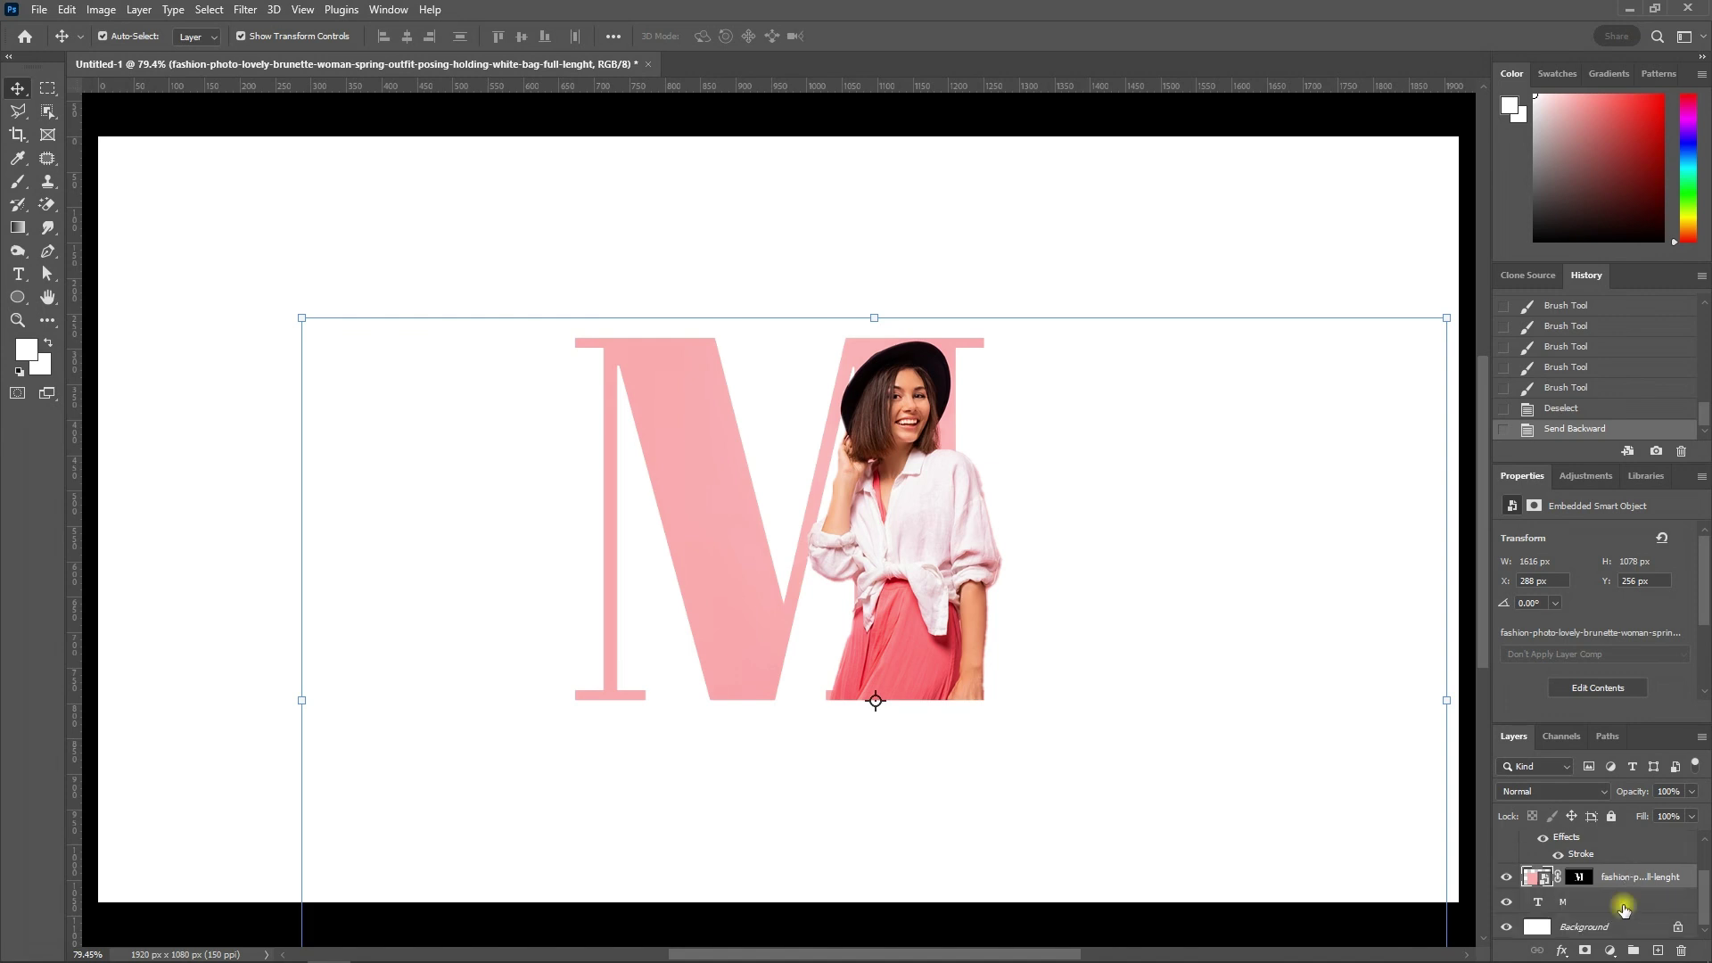
Fill the Background layer with a radial pink gradient, white at the centre.
left_click(1626, 908)
left_click(1619, 928)
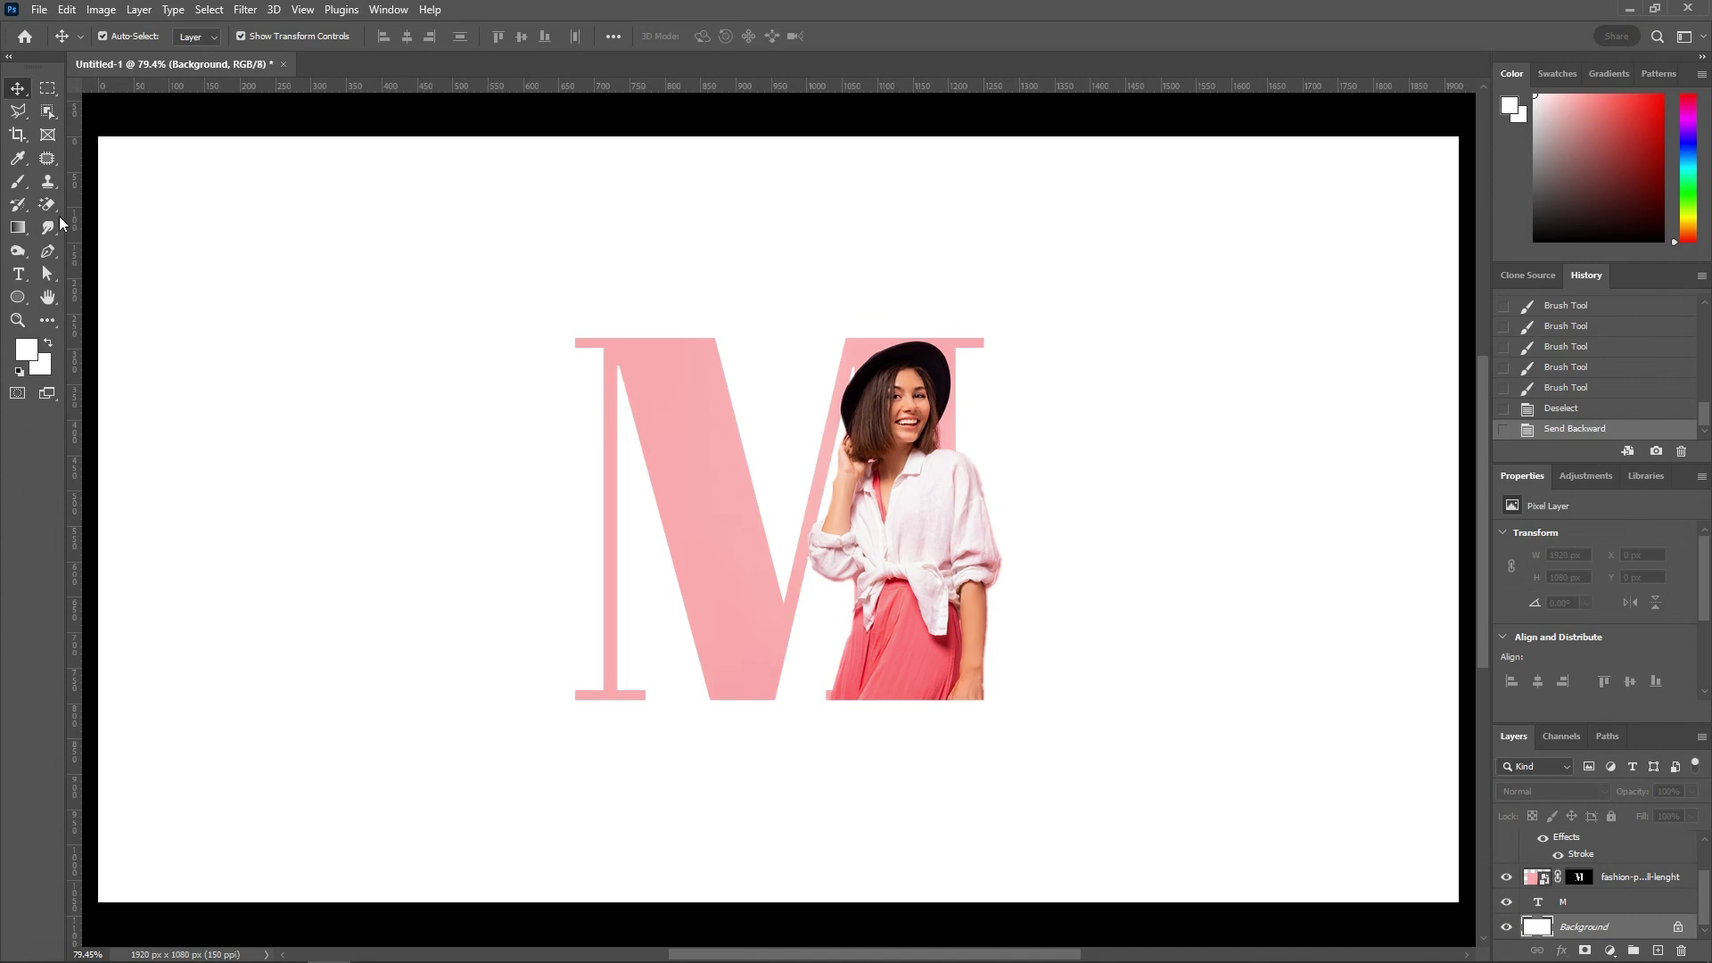
left_click(17, 227)
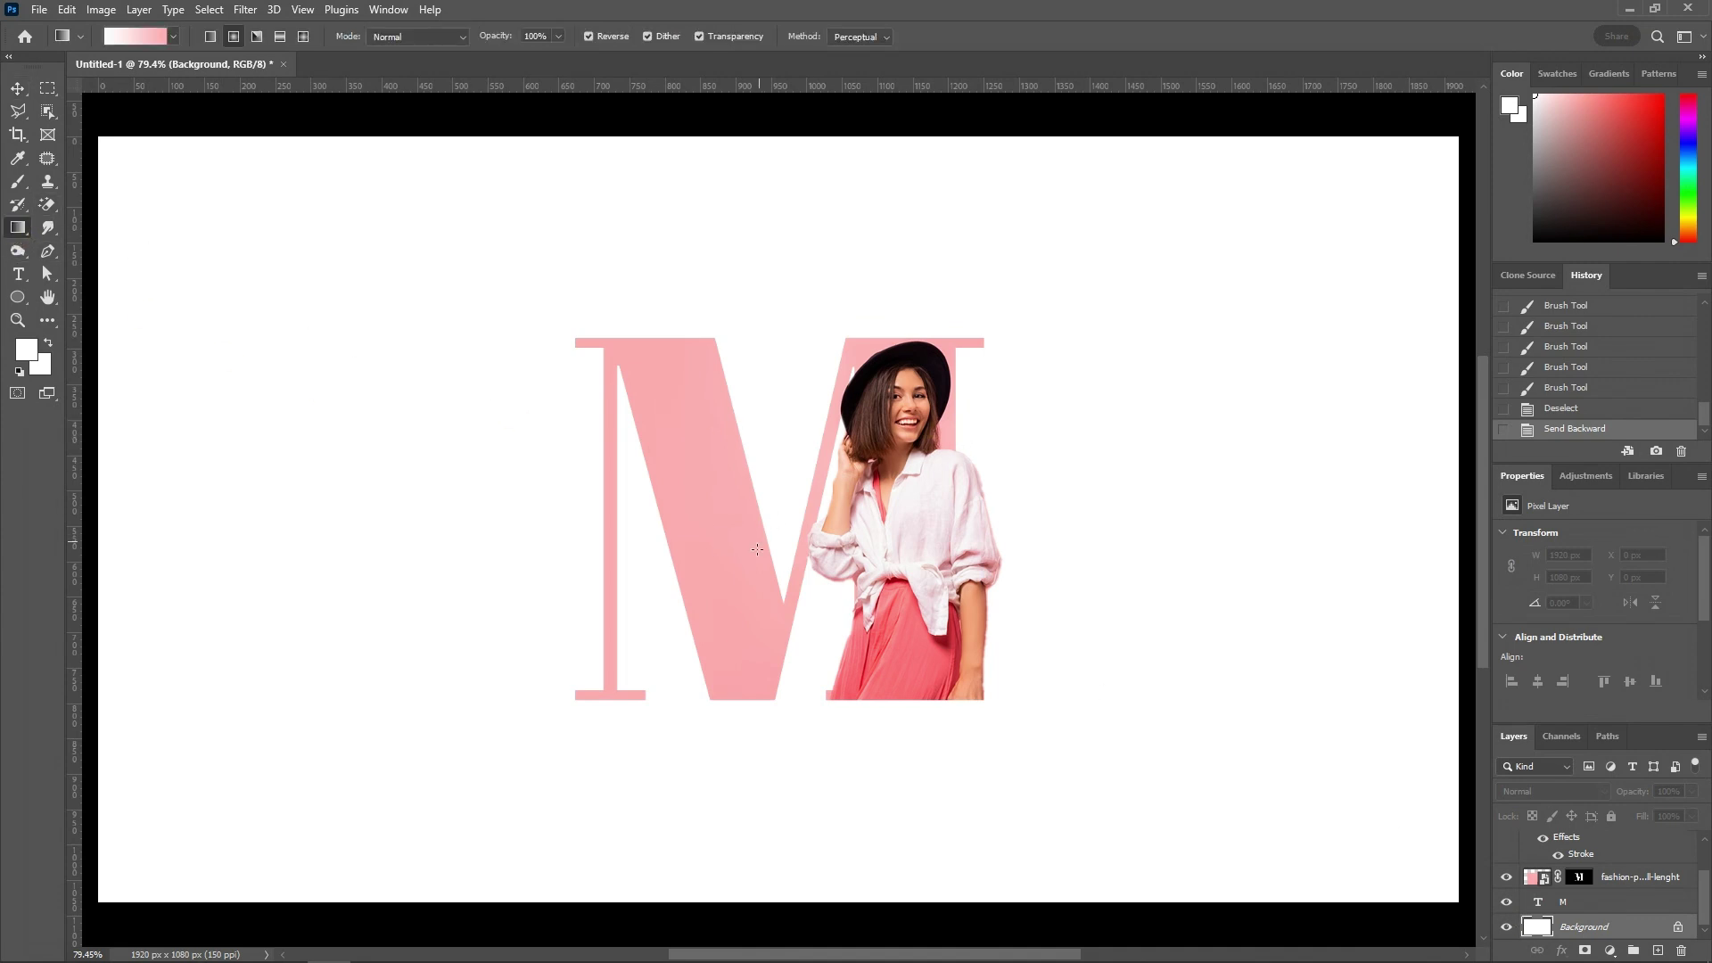
left_click_drag(765, 562, 1382, 554)
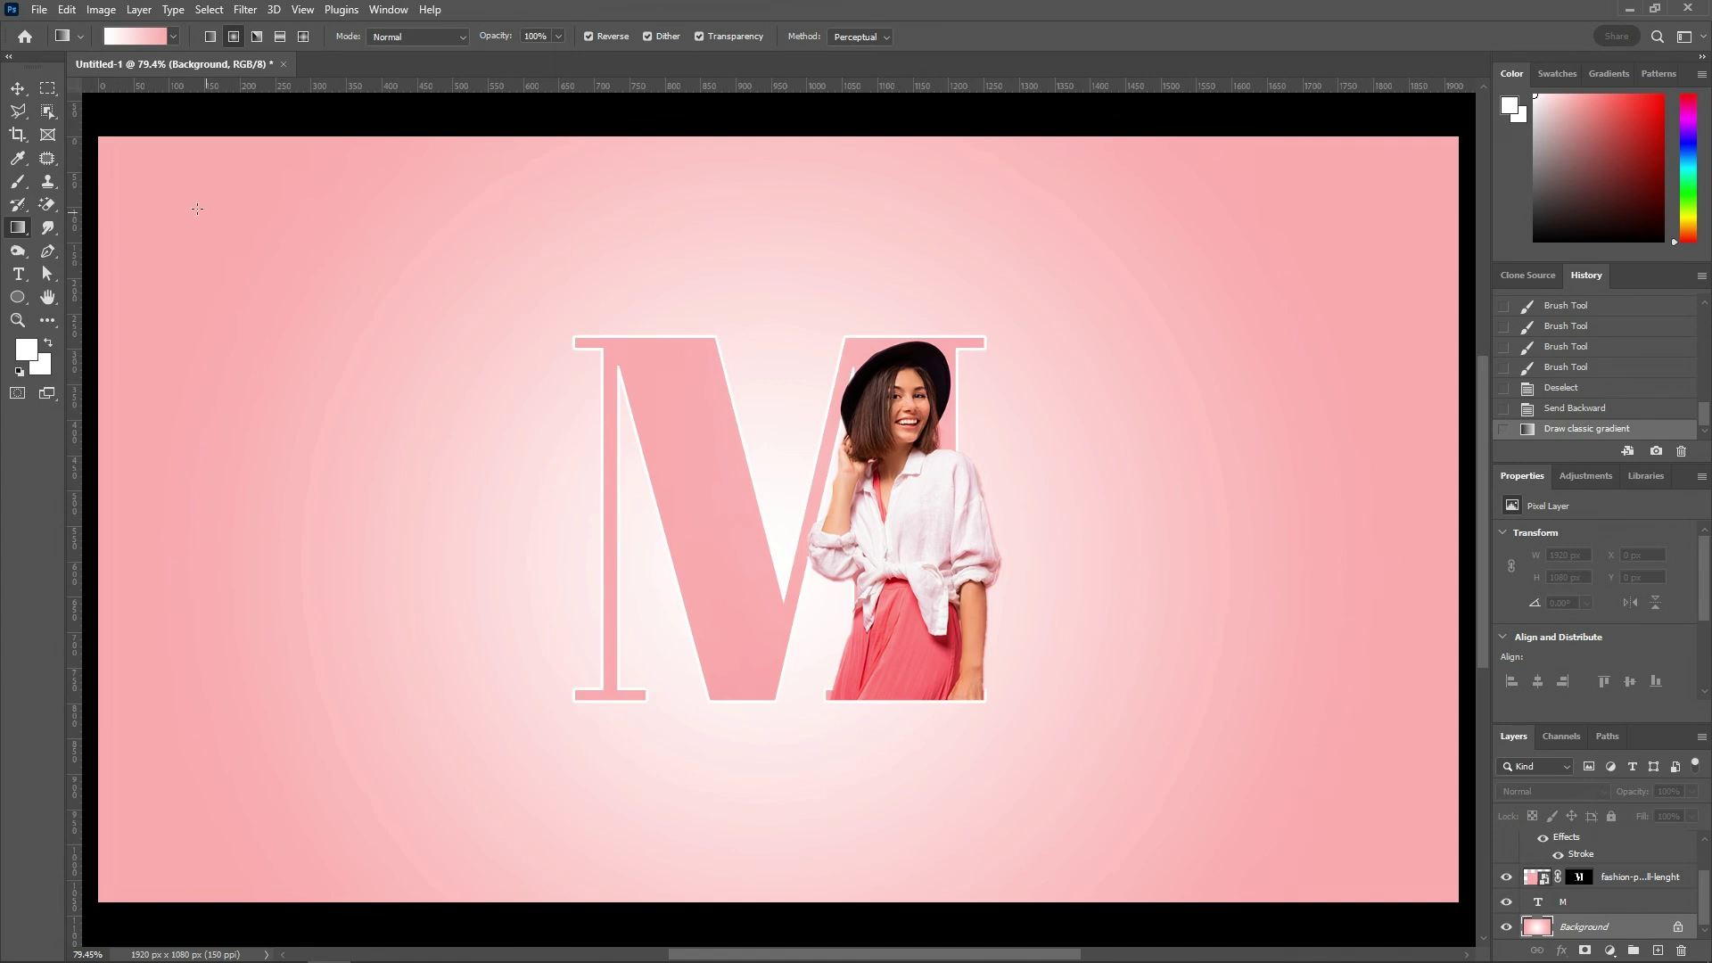
left_click(18, 88)
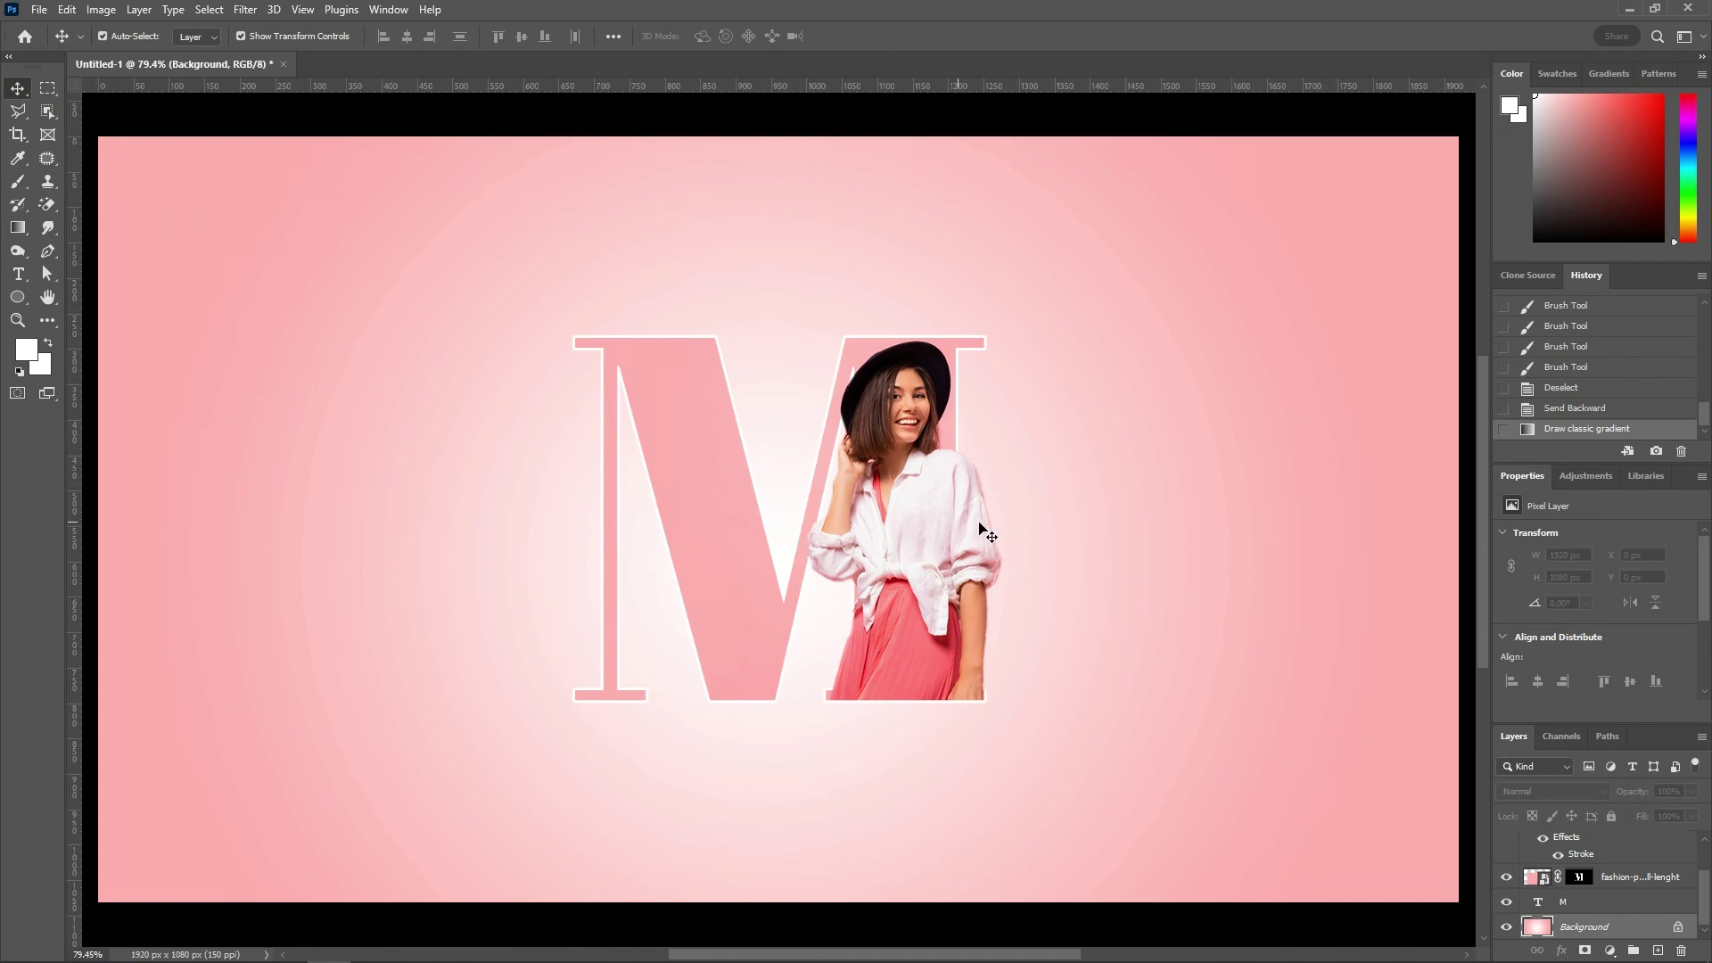
Start a Pen-tool shape outline curving along the top and edge of the woman's shoulder.
scroll(1020, 504, "up", 3)
scroll(1020, 505, "up", 3)
scroll(1014, 493, "up", 2)
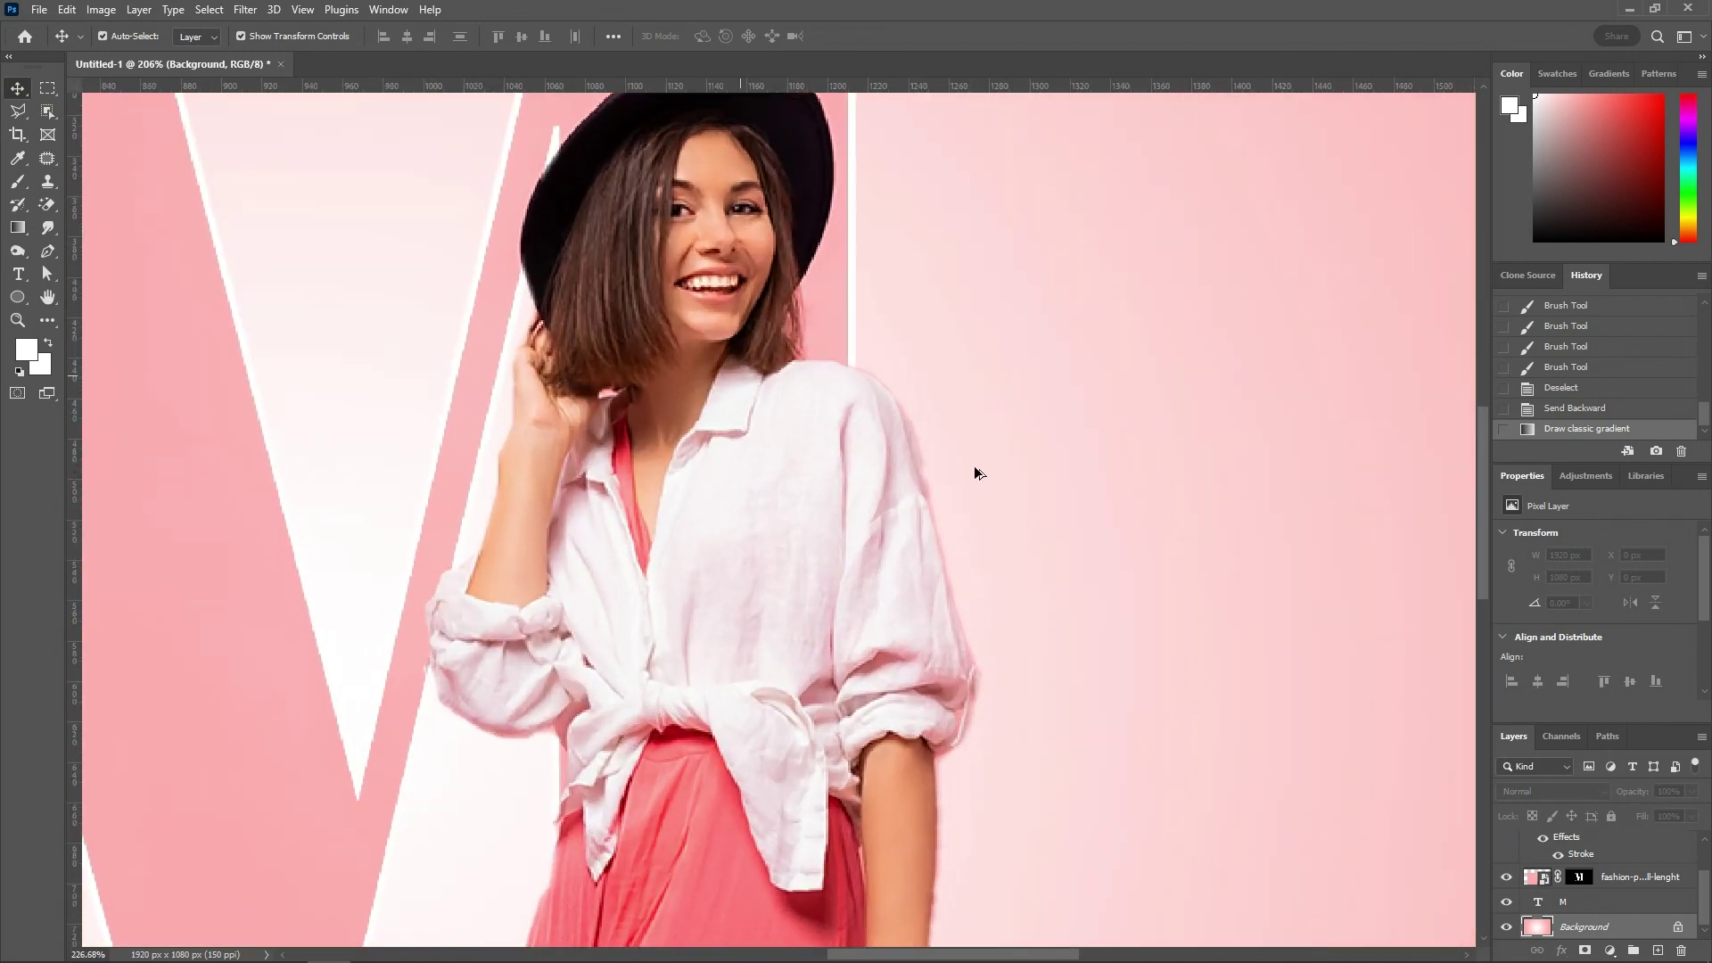
scroll(905, 367, "up", 2)
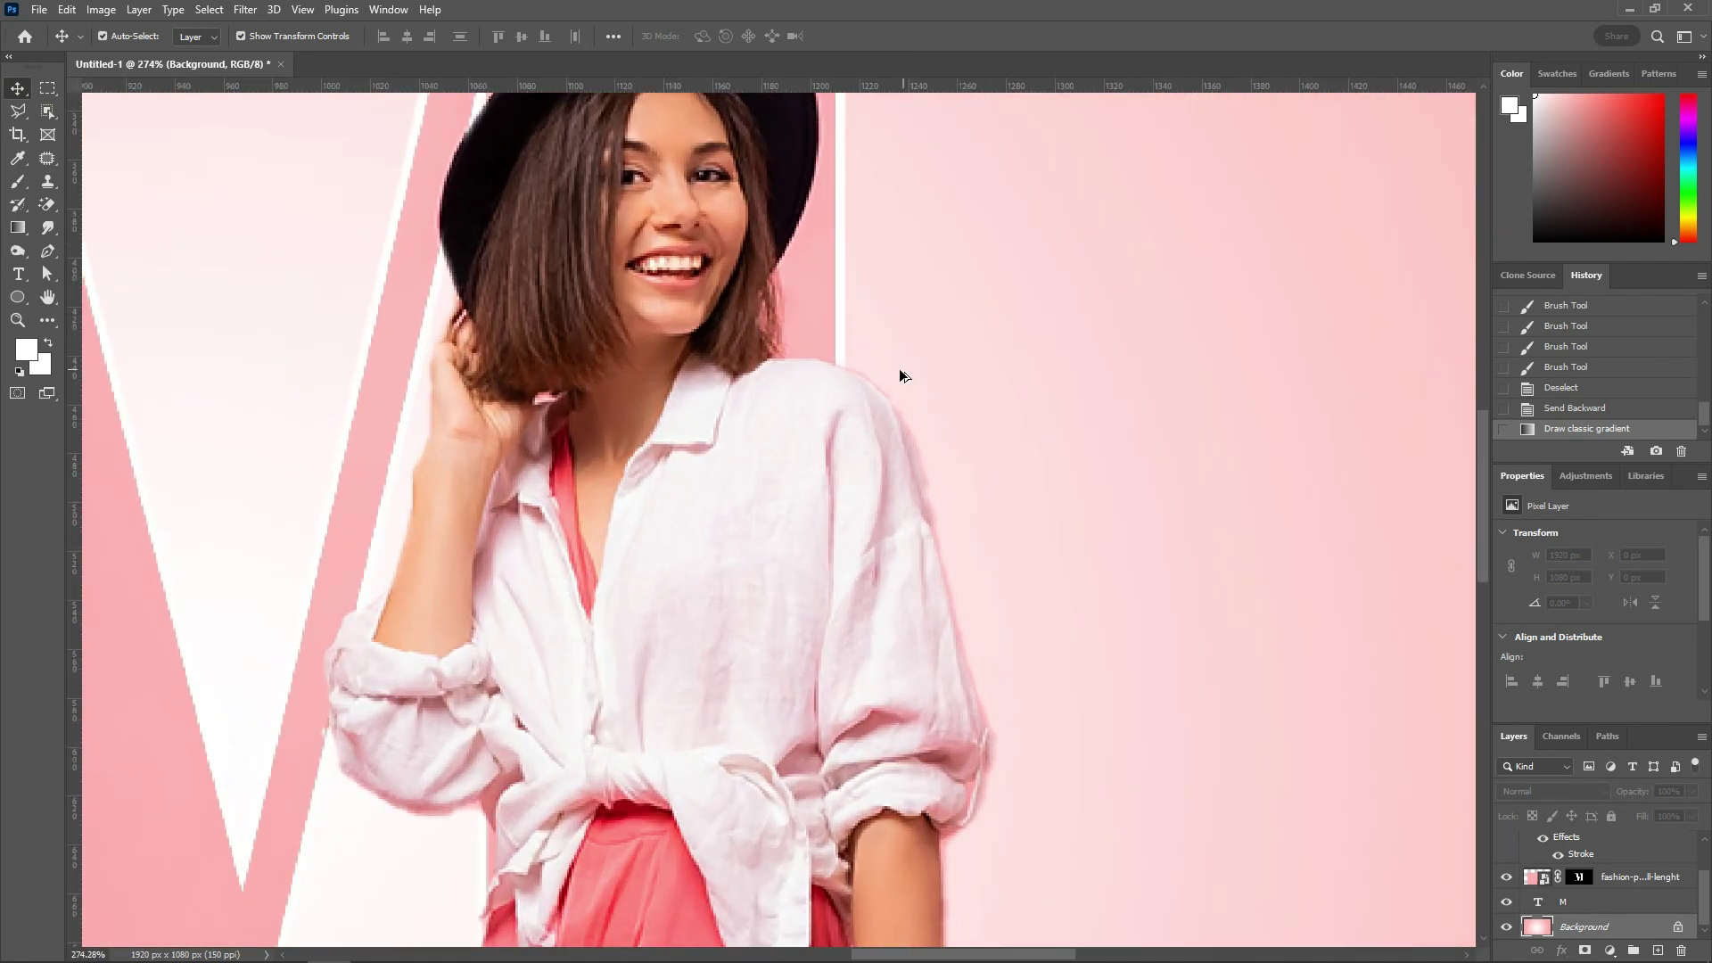
scroll(883, 368, "up", 1)
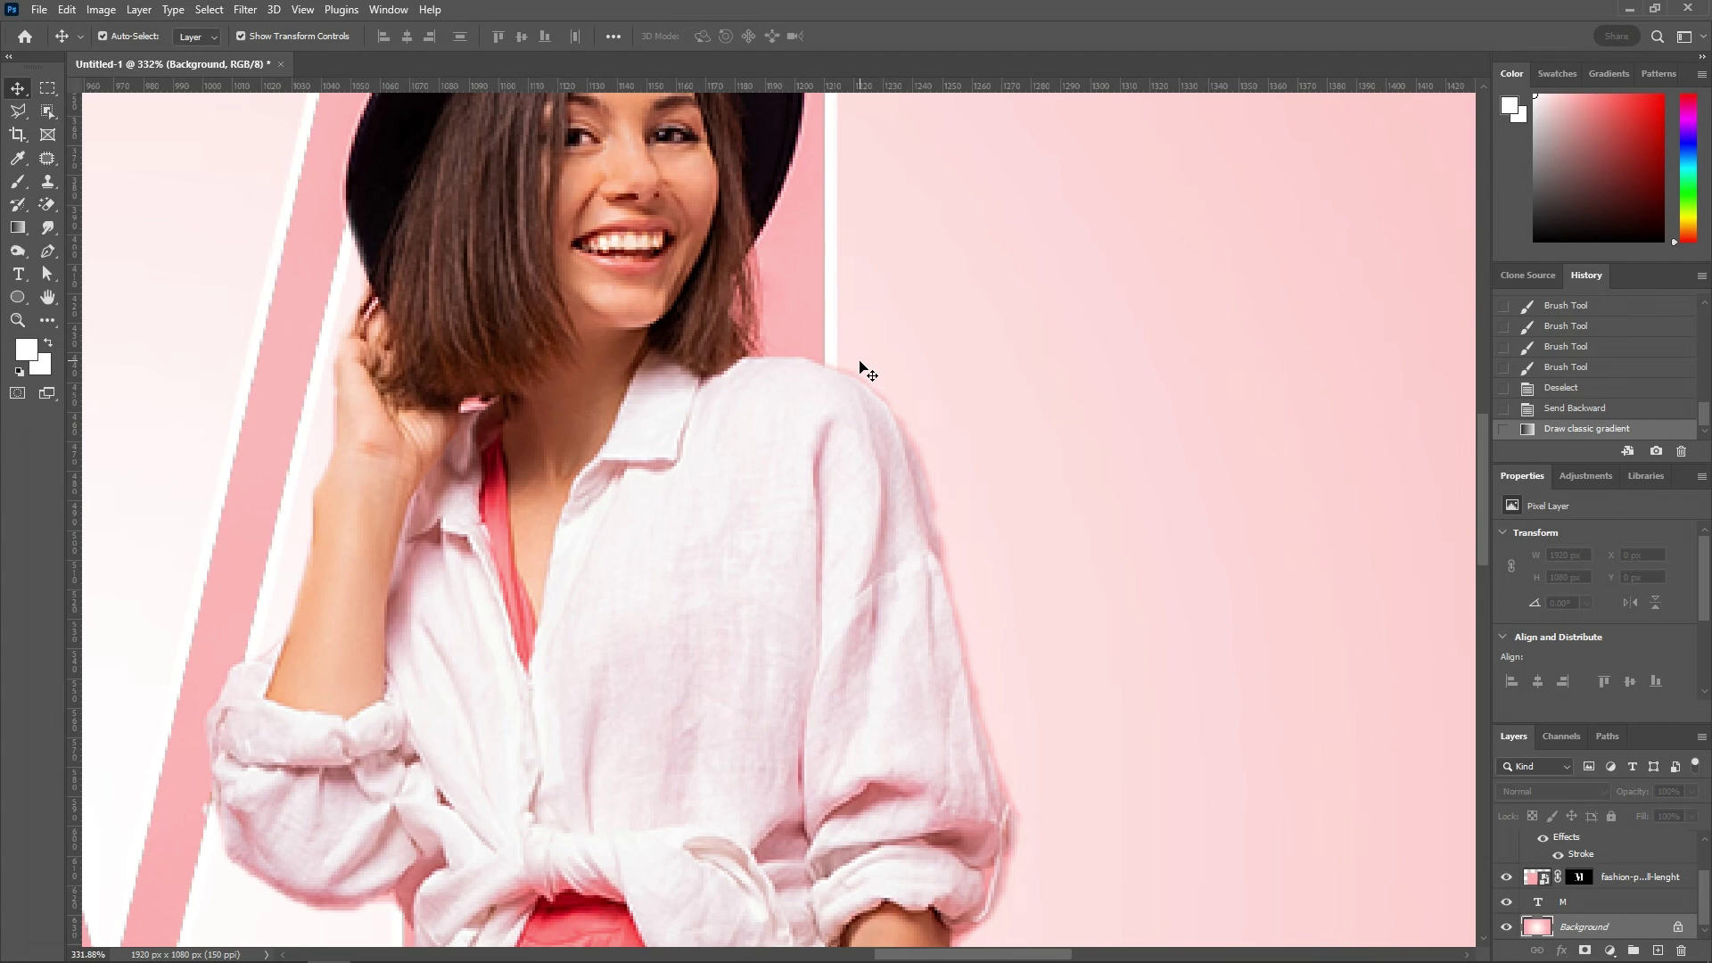
key("p")
scroll(811, 367, "up", 2)
scroll(787, 371, "up", 1)
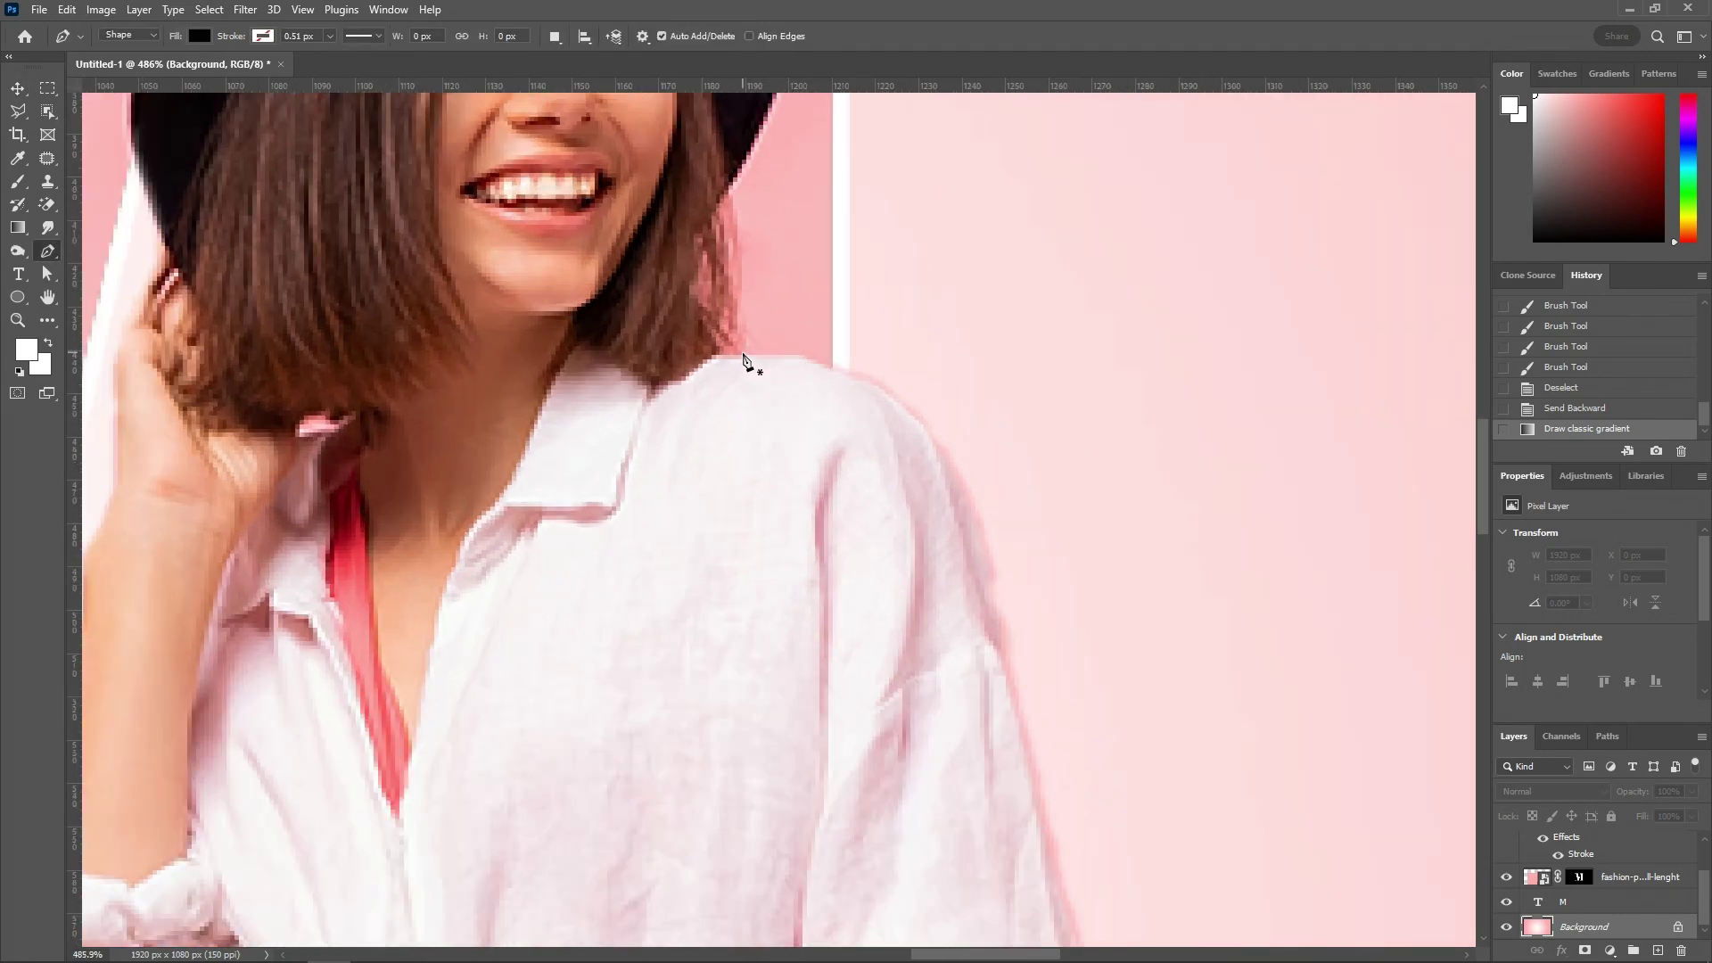
left_click(741, 355)
left_click_drag(832, 371, 889, 392)
left_click_drag(941, 471, 962, 539)
left_click(964, 541)
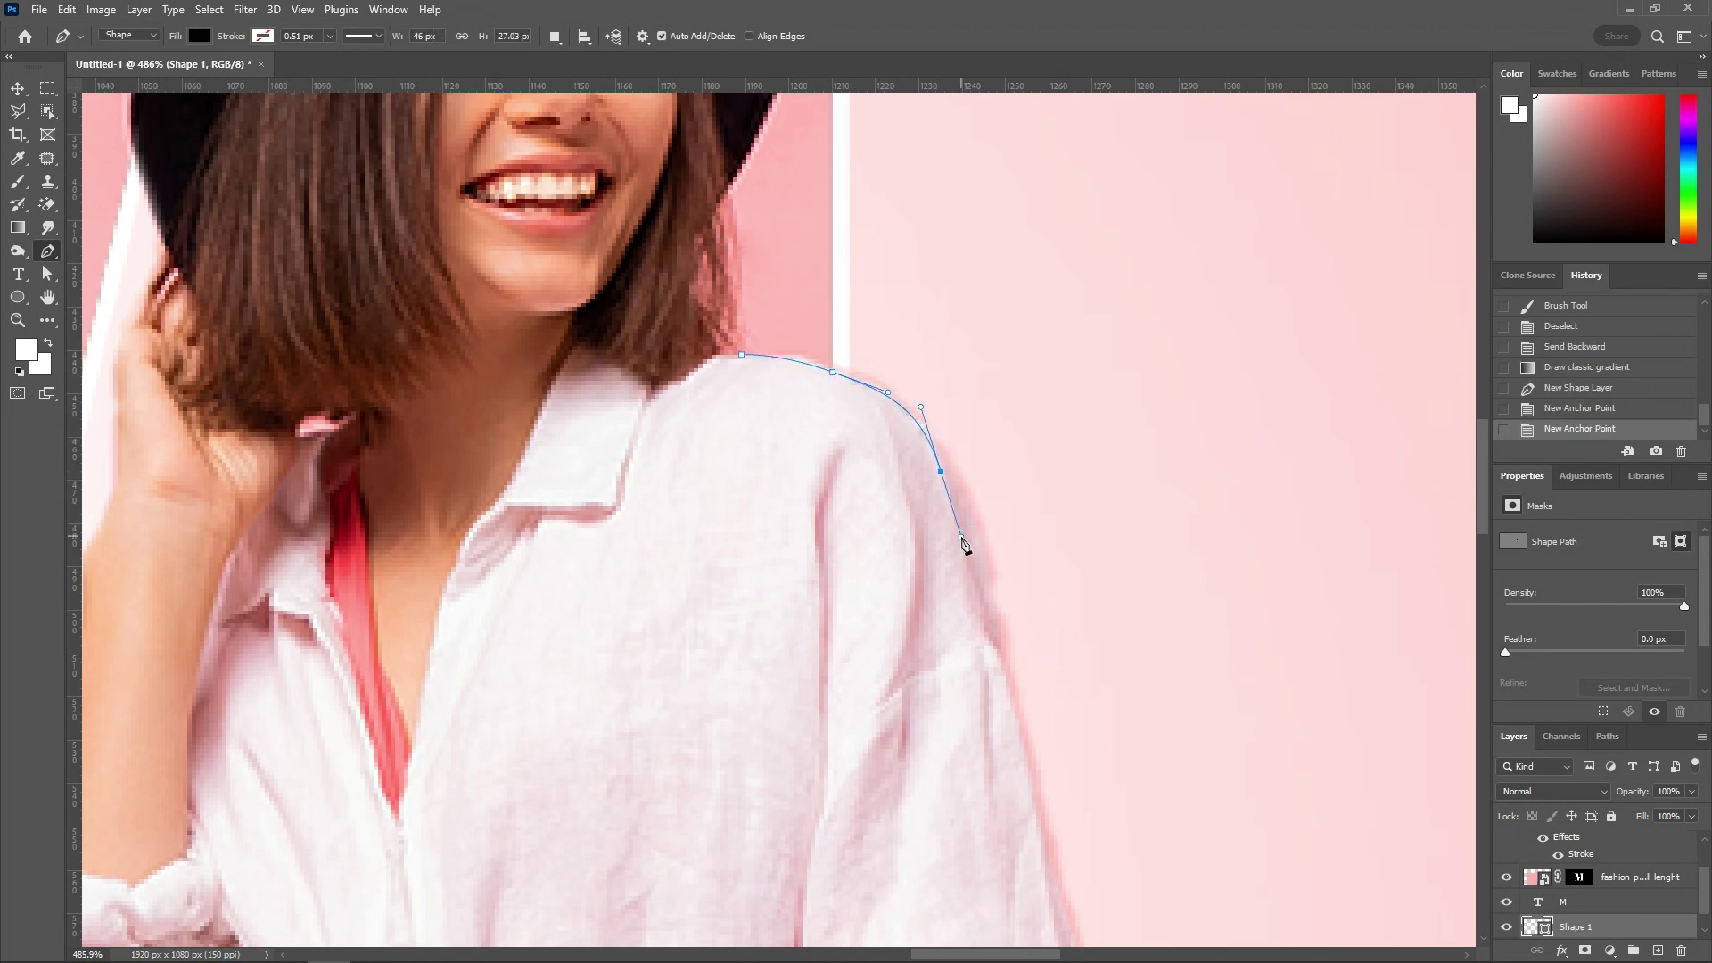
left_click_drag(943, 477, 955, 473)
left_click_drag(934, 411, 922, 406)
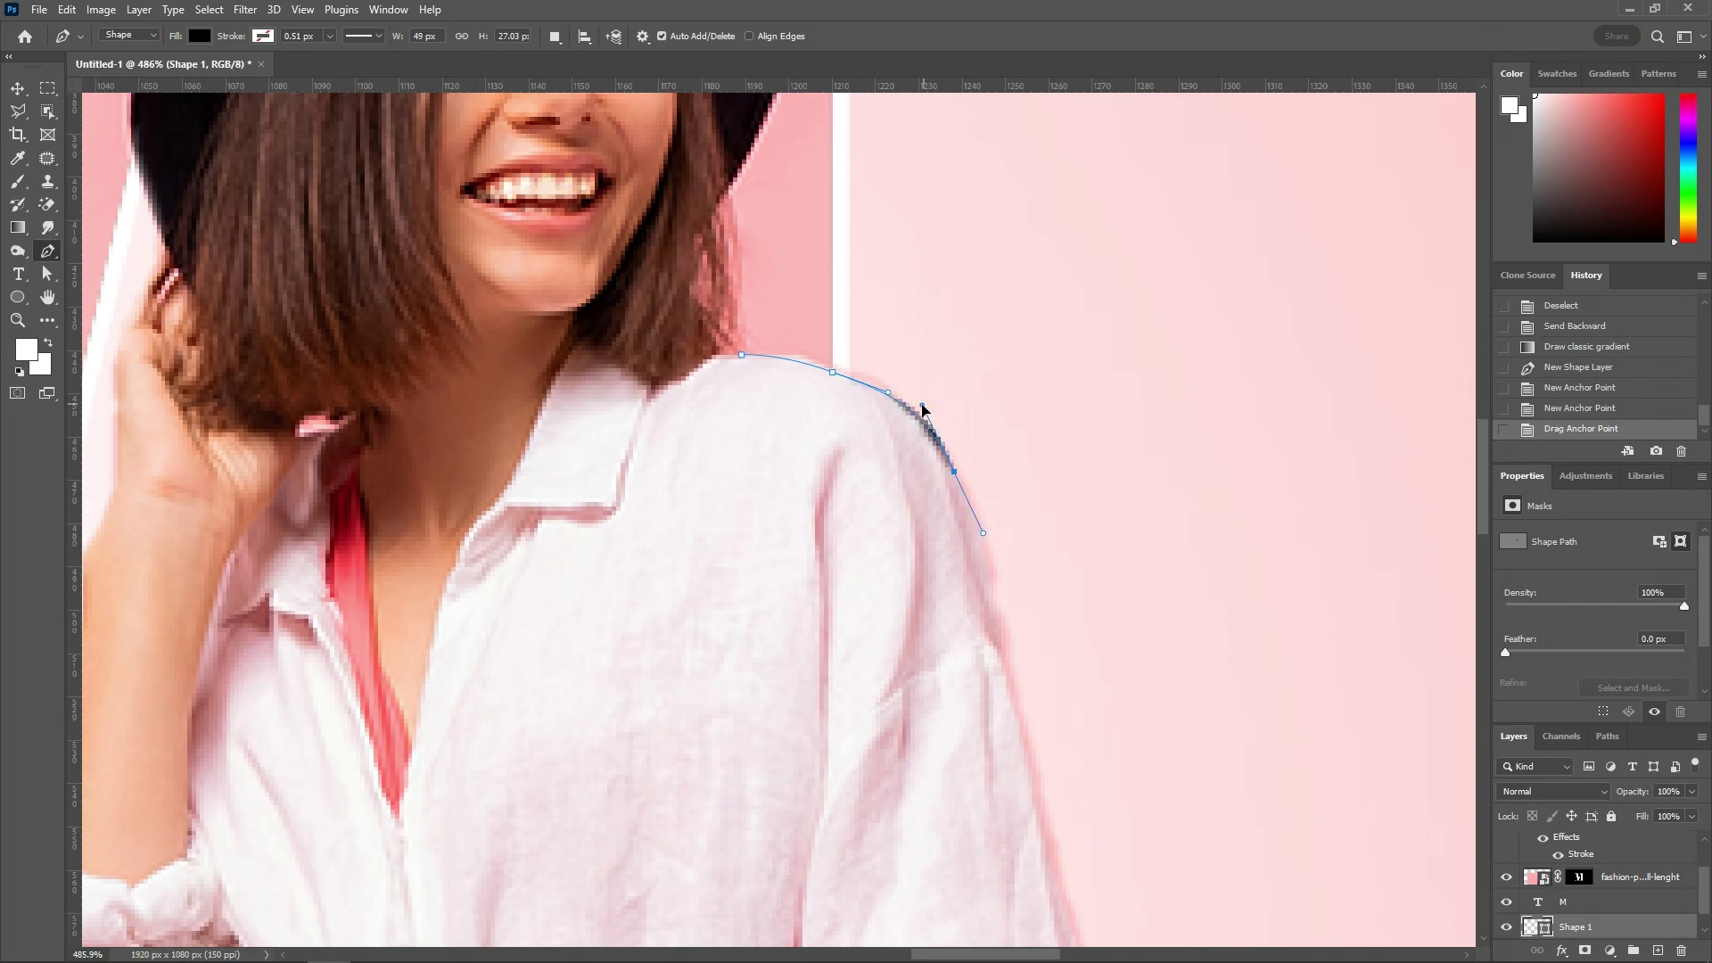
left_click_drag(954, 474, 955, 485)
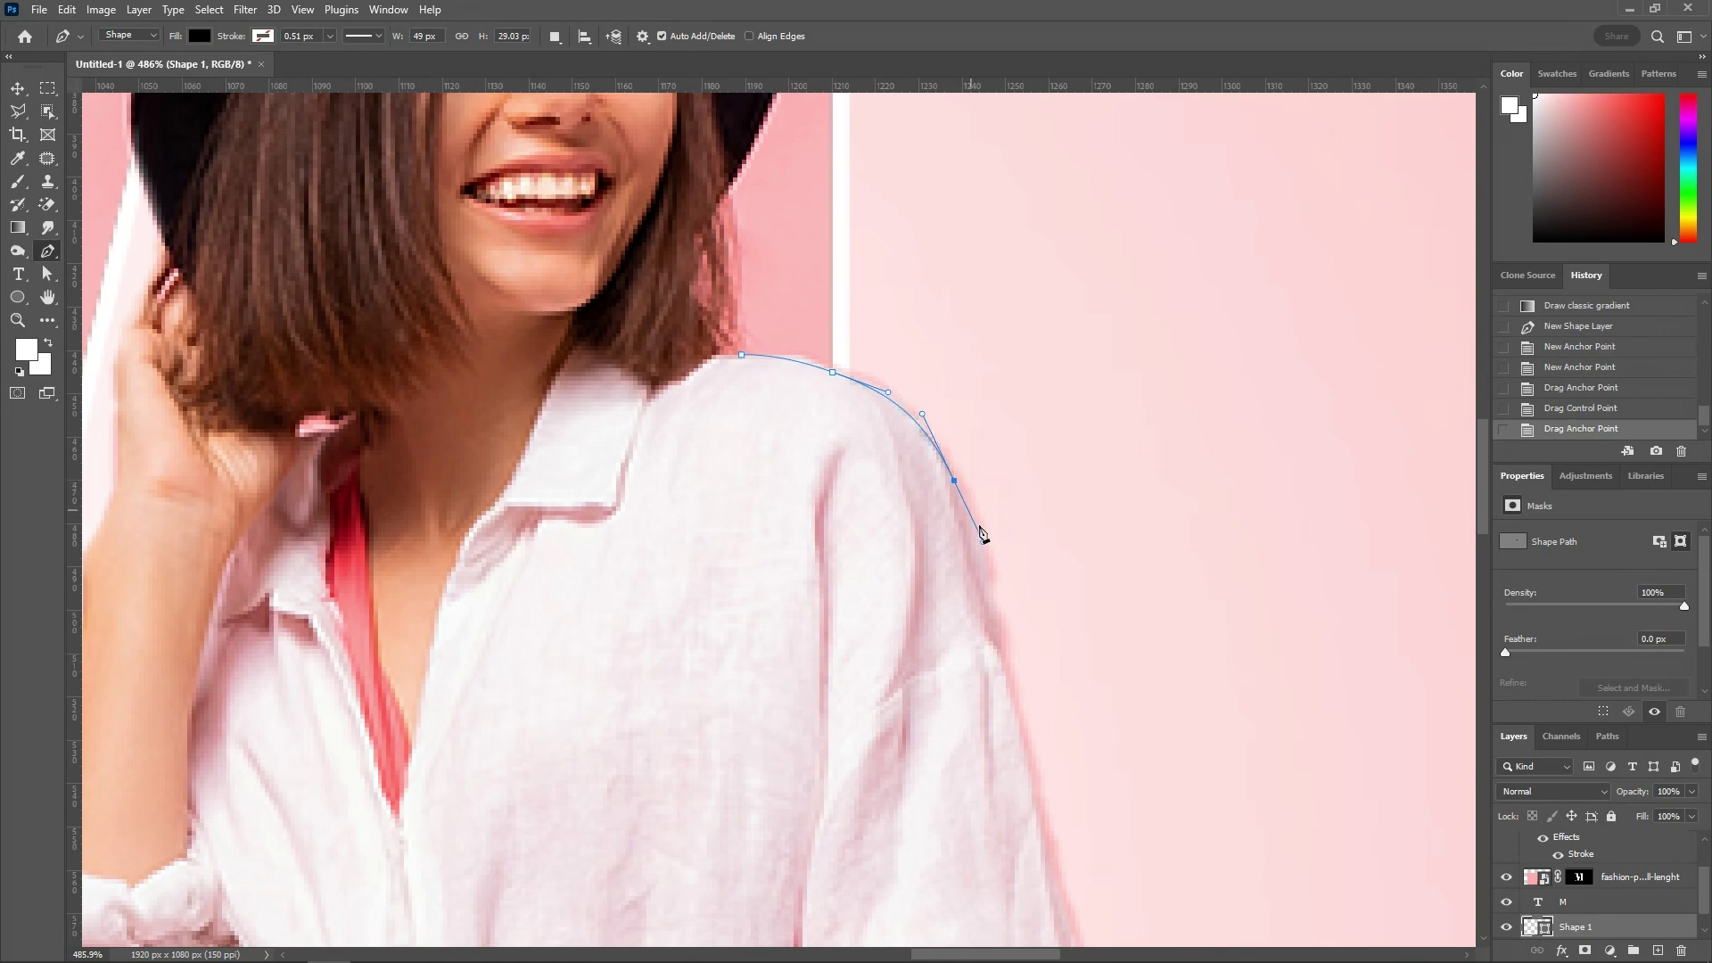
Continue the outline down the sleeve and around the rolled cuff.
left_click(998, 628)
left_click(1007, 672)
left_click_drag(1012, 736, 858, 358)
left_click(870, 375)
left_click(892, 461)
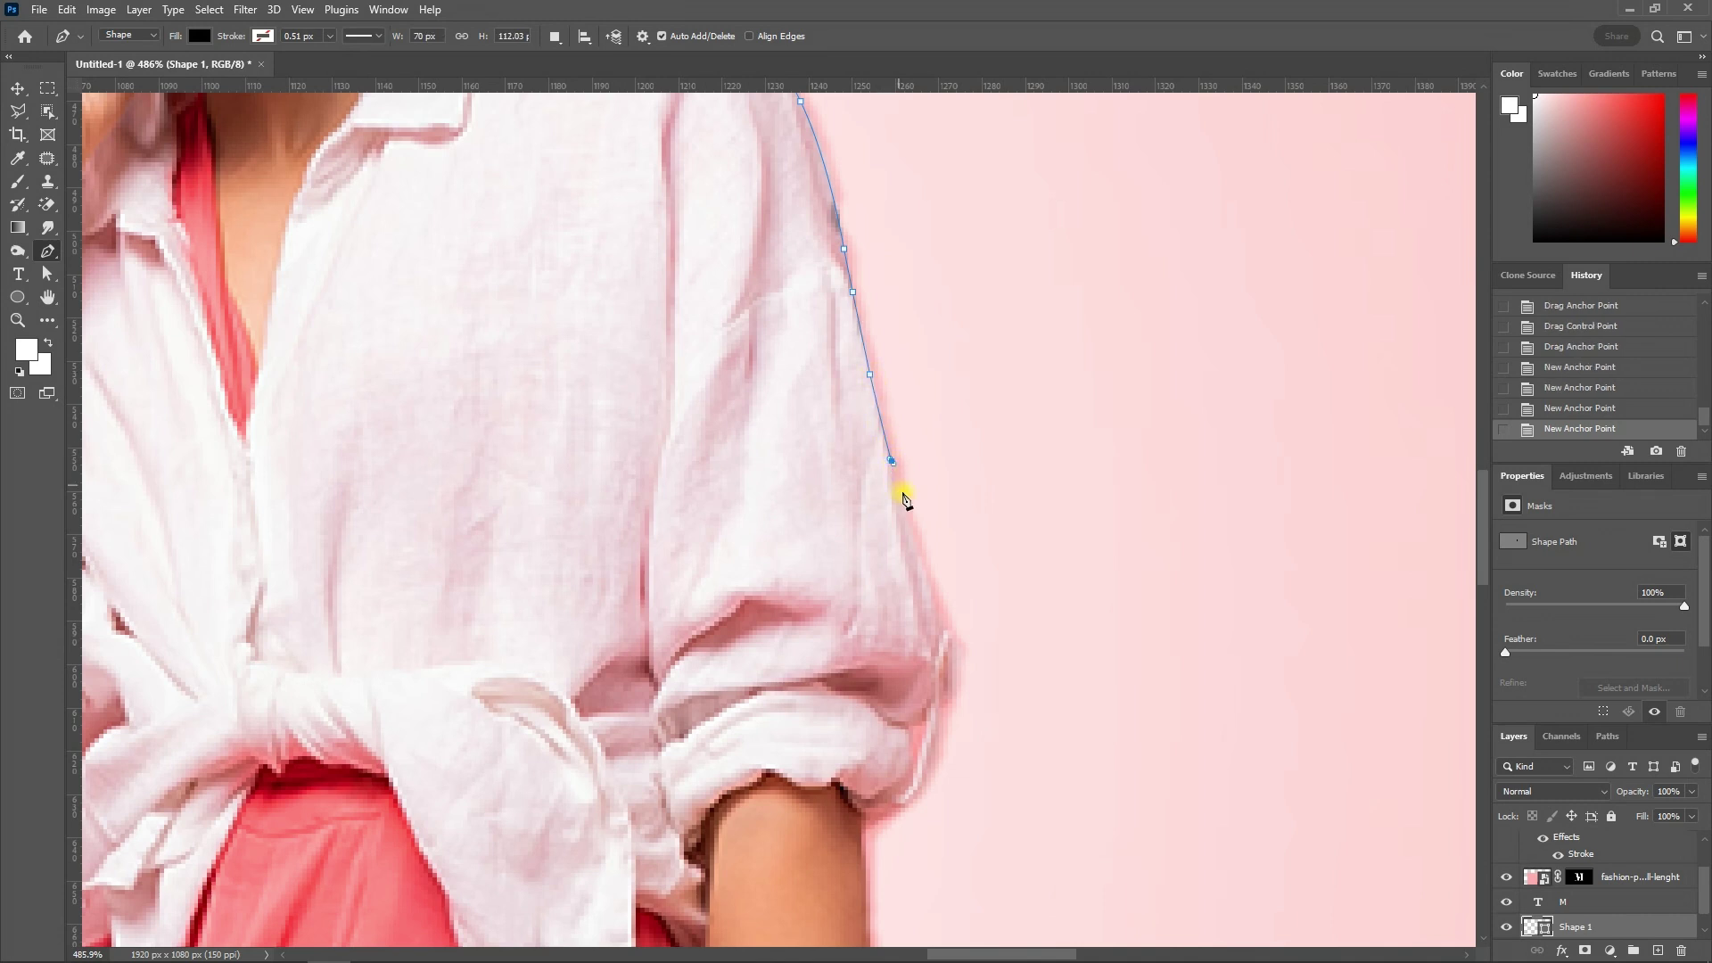
left_click(909, 522)
left_click(944, 613)
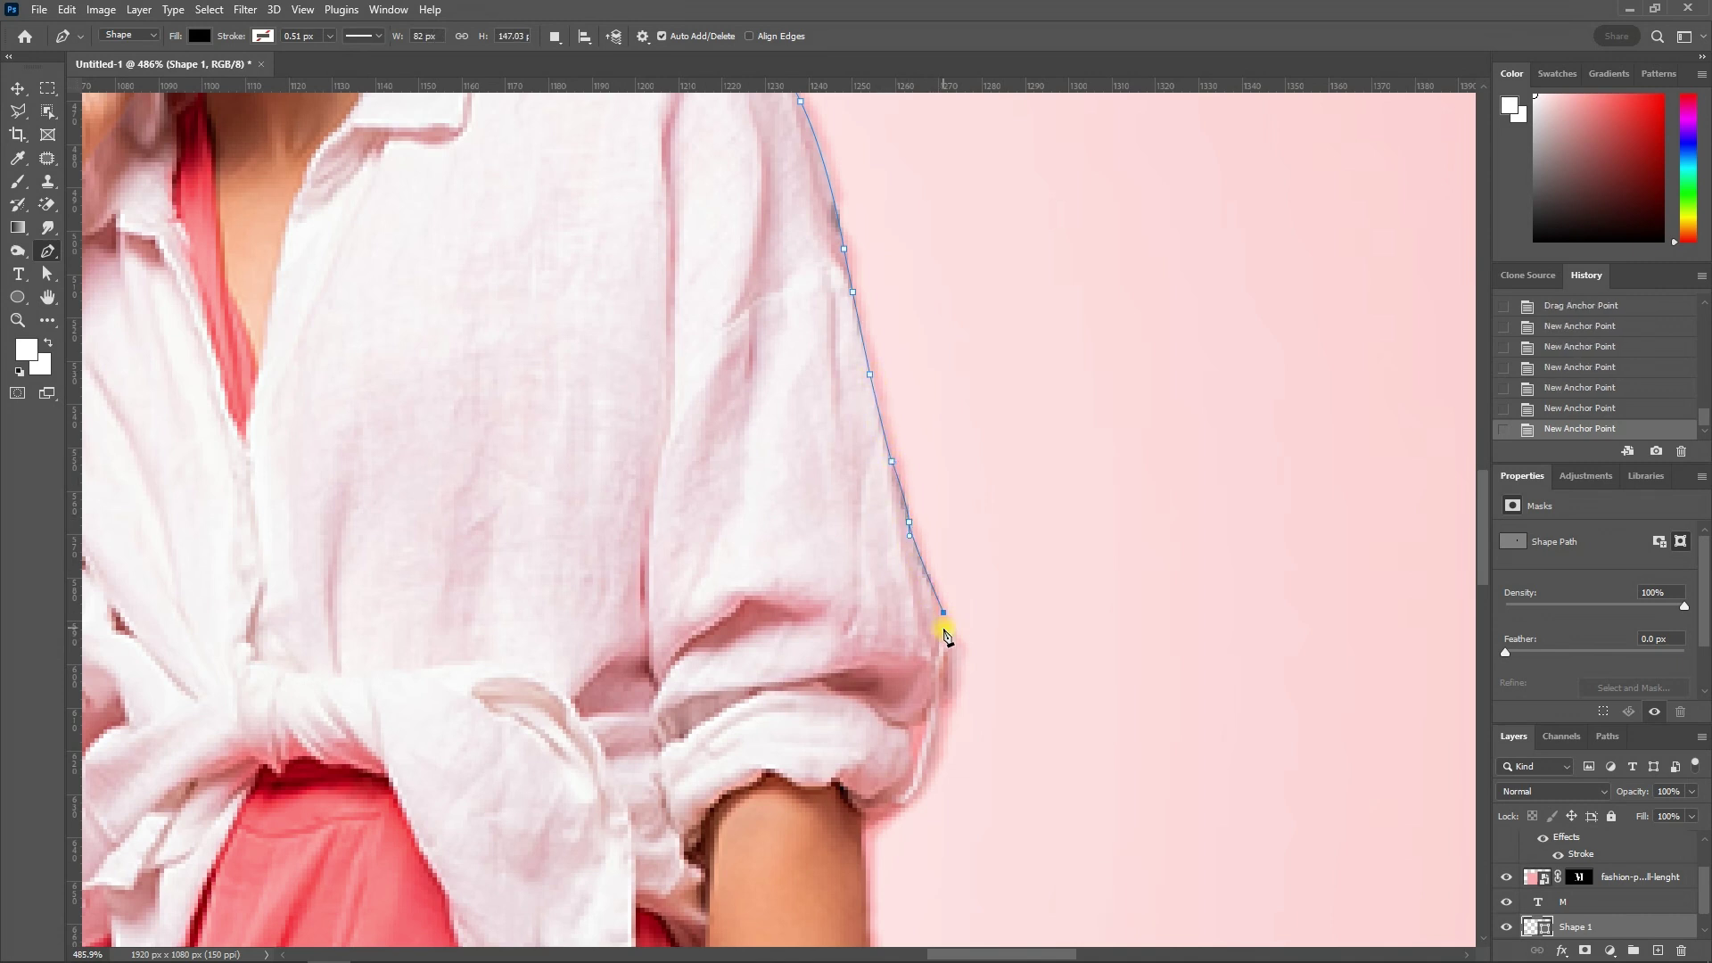
left_click(961, 654)
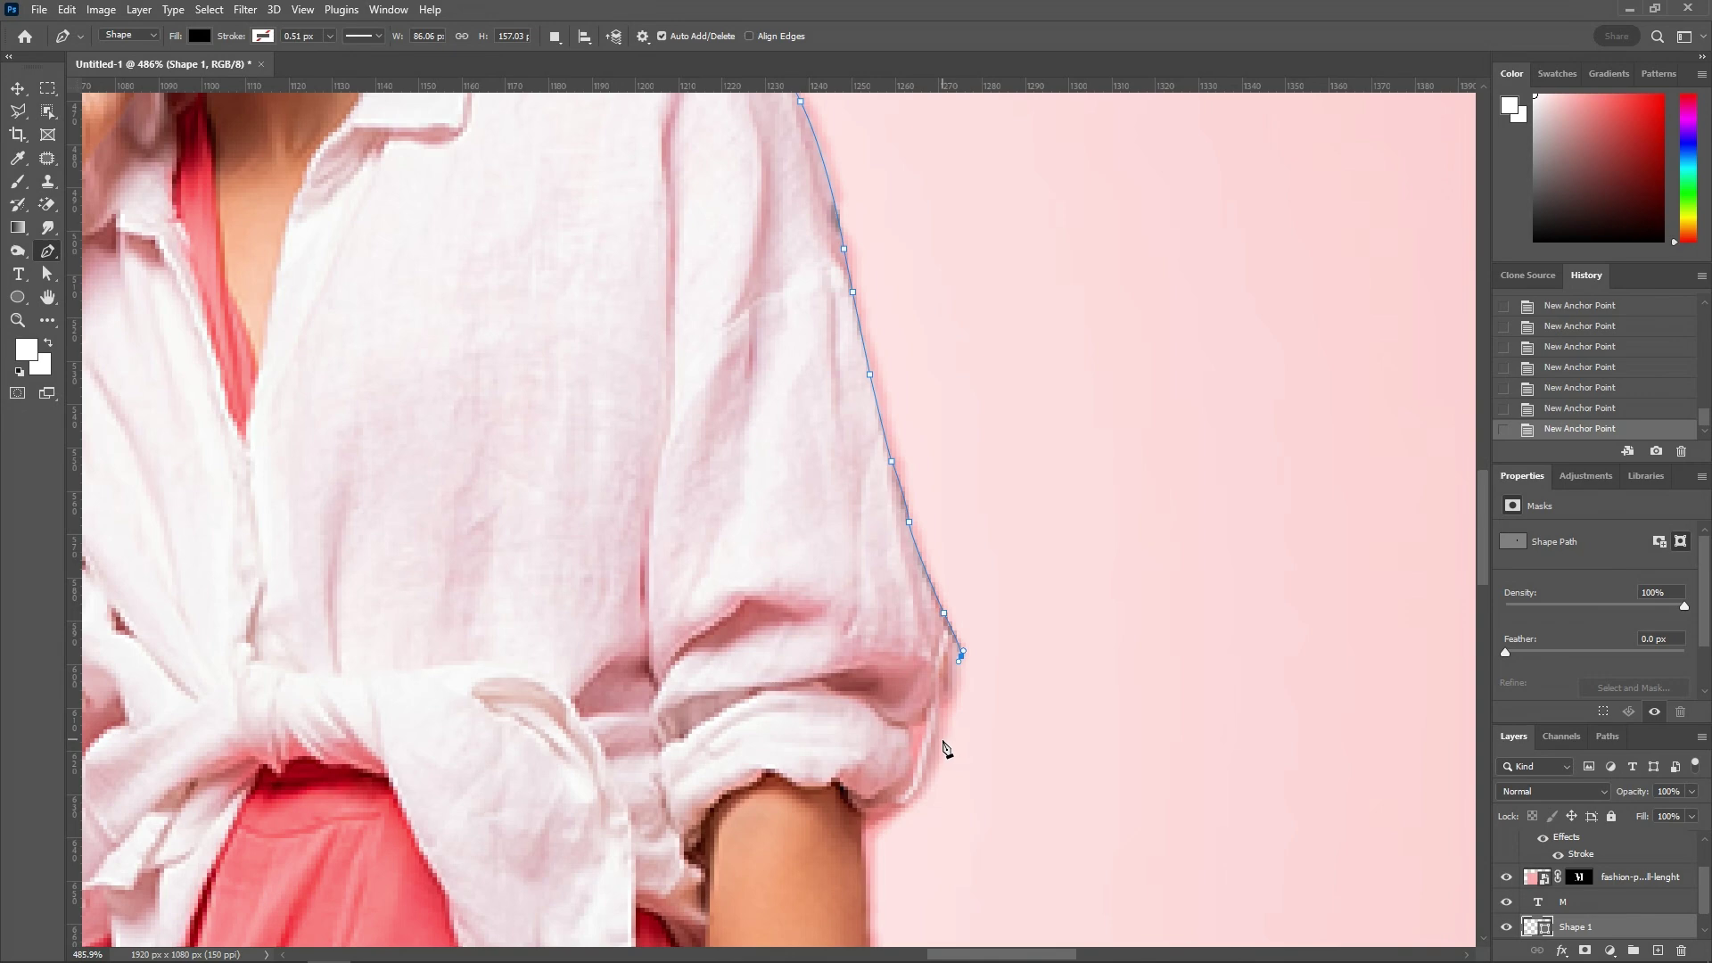
left_click(943, 742)
left_click(926, 781)
left_click(901, 812)
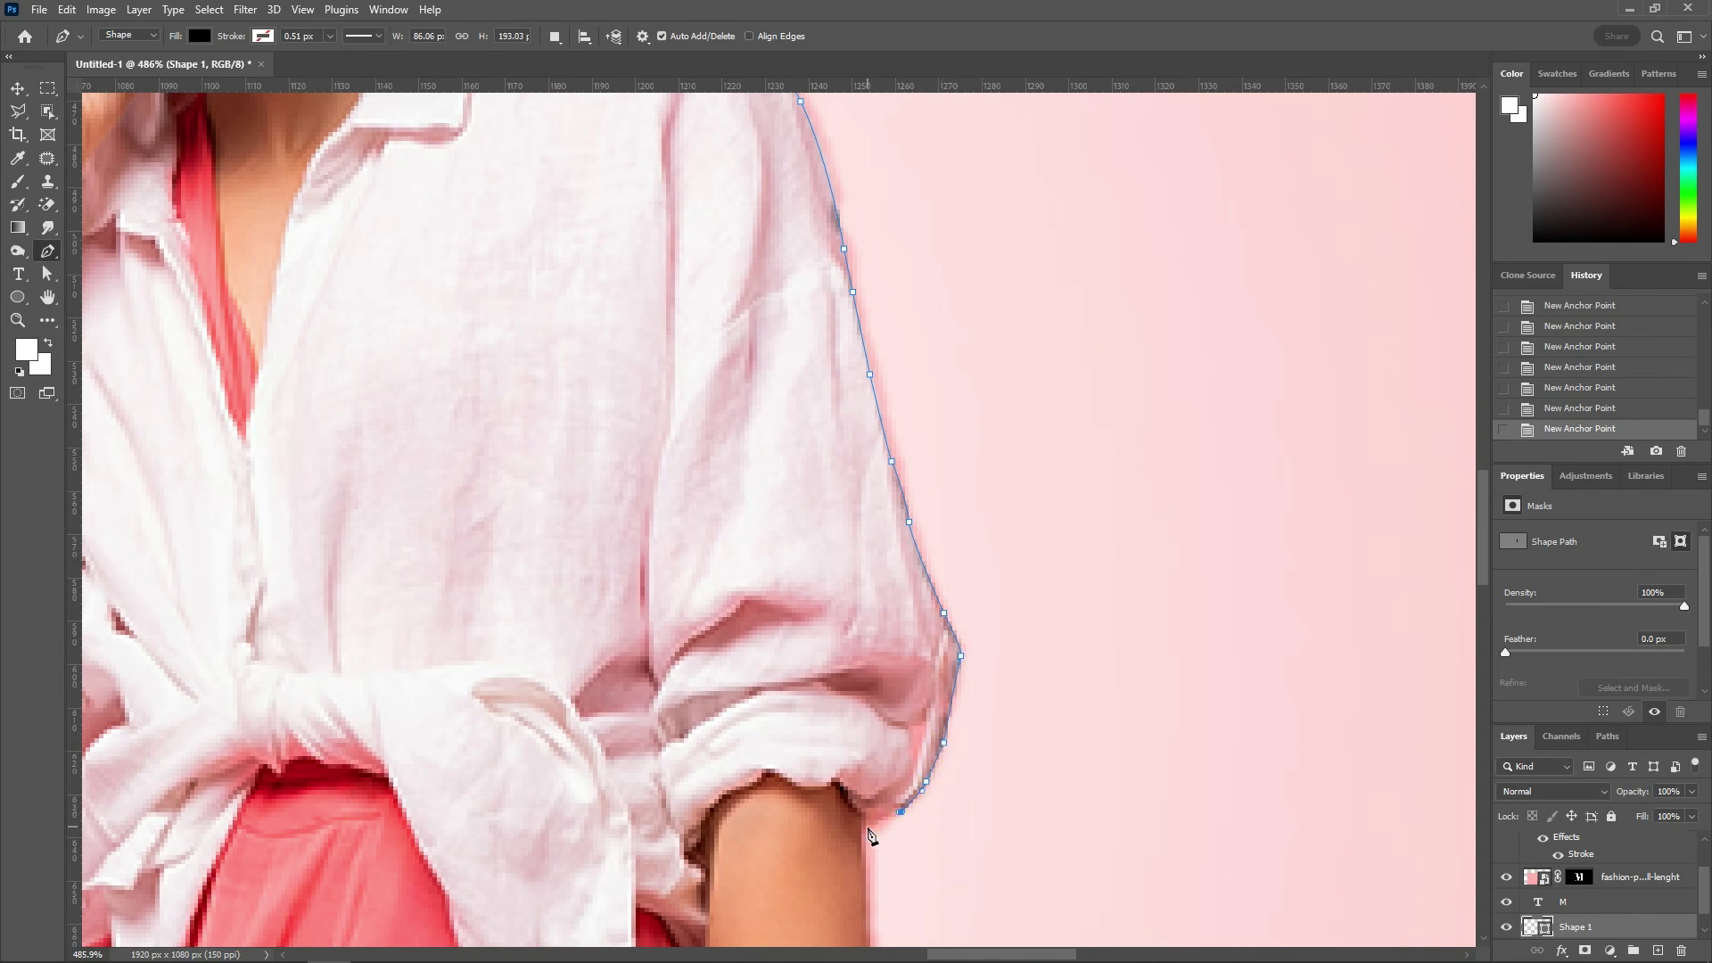
left_click(864, 831)
left_click(864, 859)
Trace the forearm down to the wrist, below the hand and out to the right.
scroll(740, 654, "down", 3)
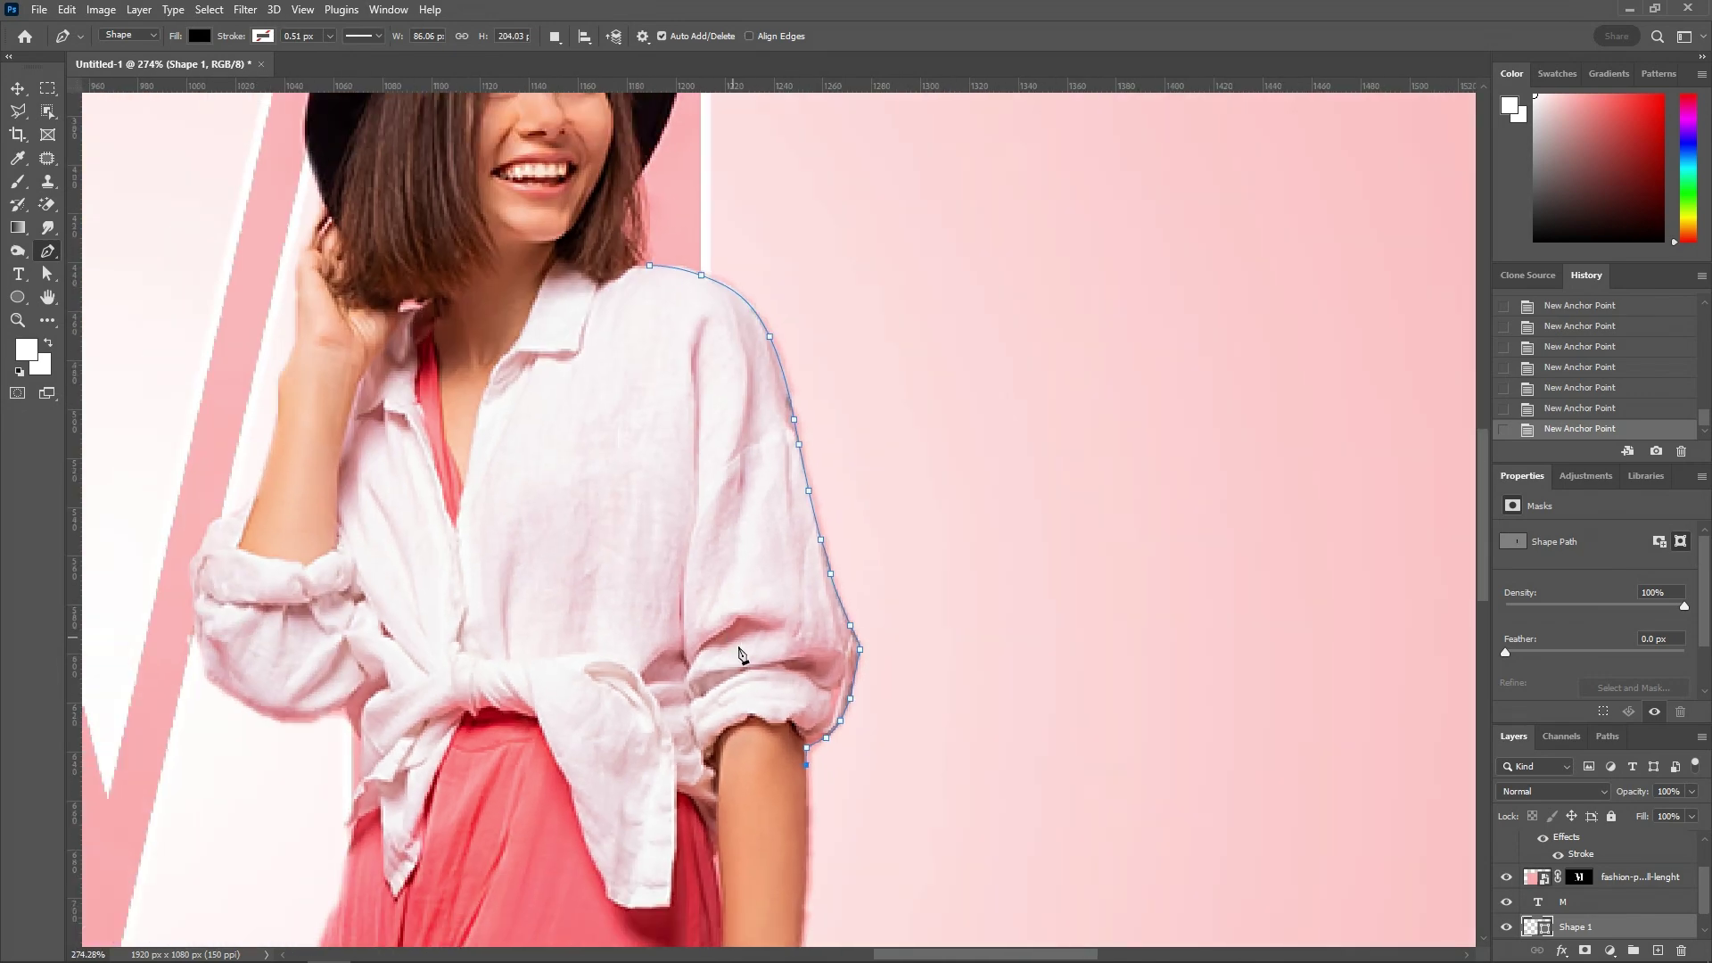
scroll(740, 653, "down", 3)
scroll(776, 791, "up", 1)
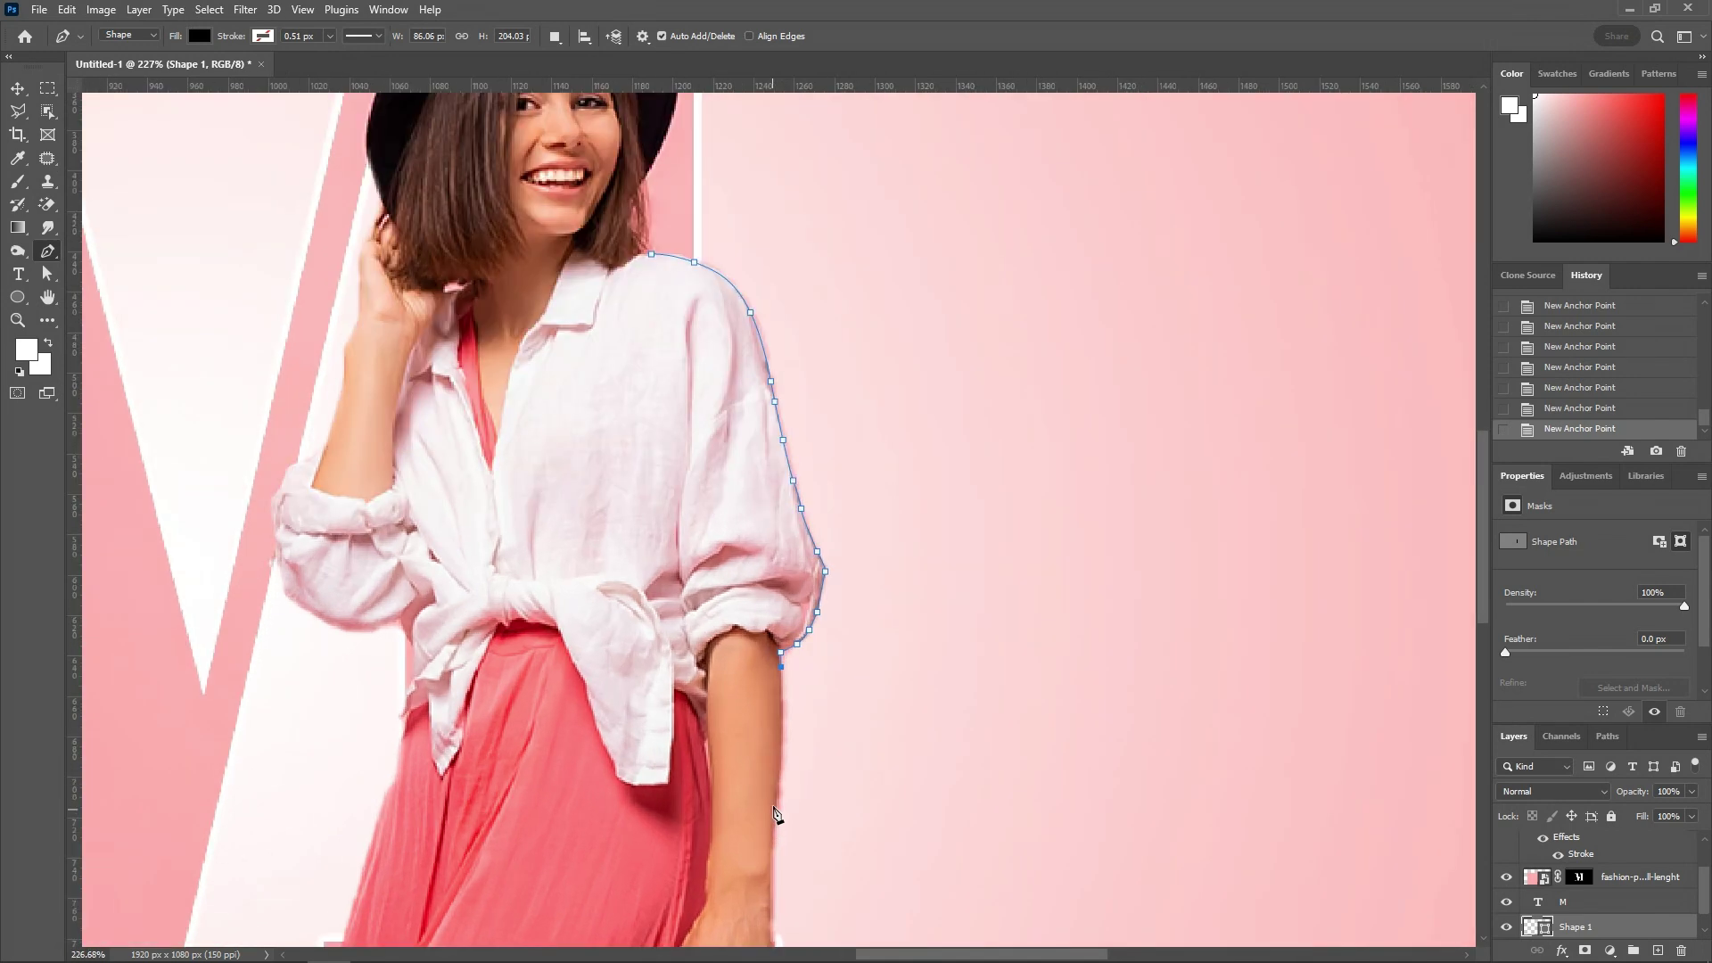
scroll(772, 714, "up", 1)
scroll(765, 623, "up", 1)
scroll(768, 619, "up", 1)
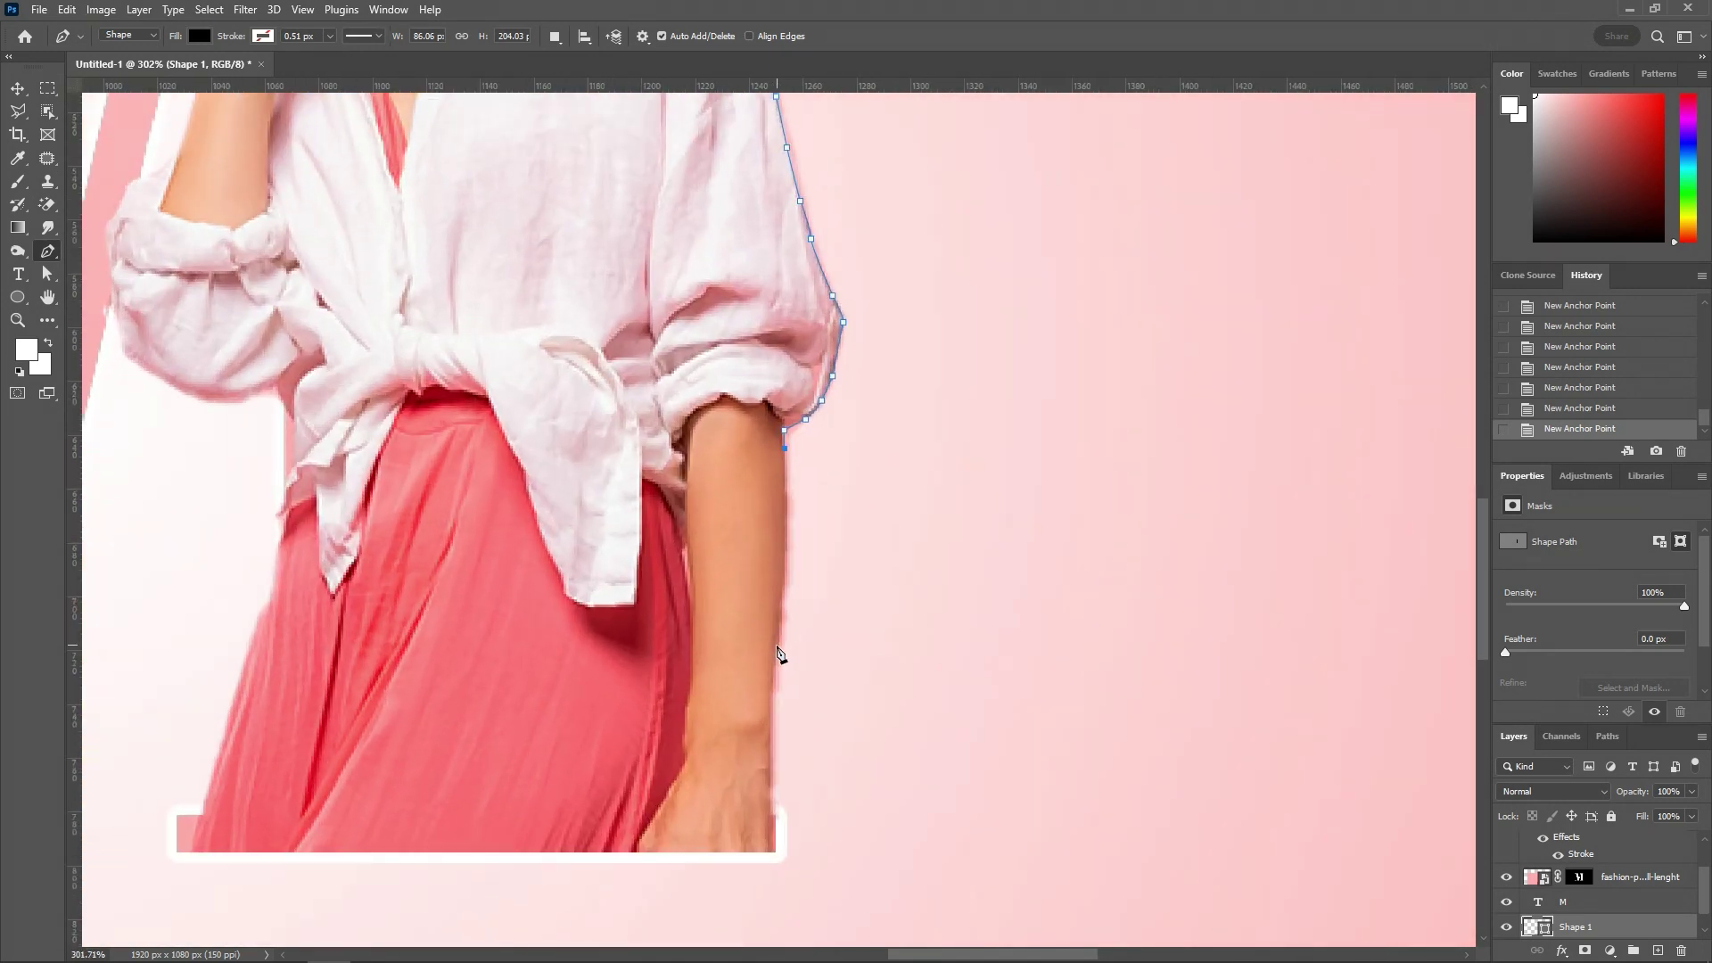
left_click(784, 592)
left_click(776, 645)
left_click(769, 698)
left_click(768, 838)
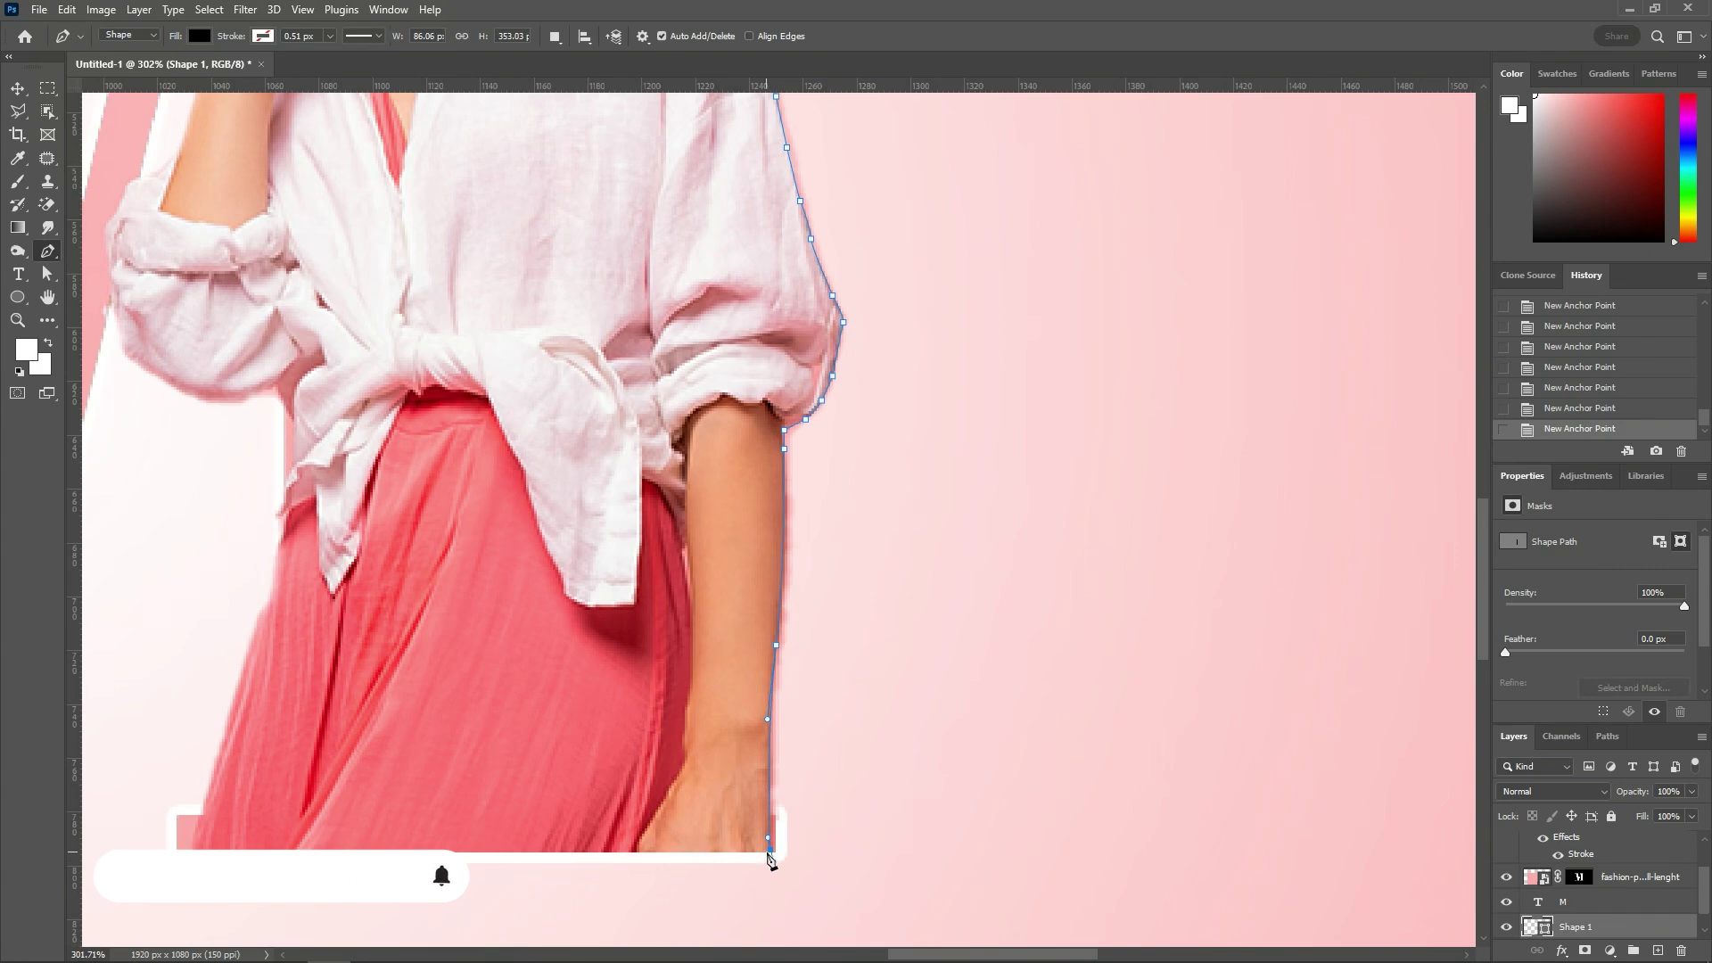
left_click(808, 862)
left_click(1042, 774)
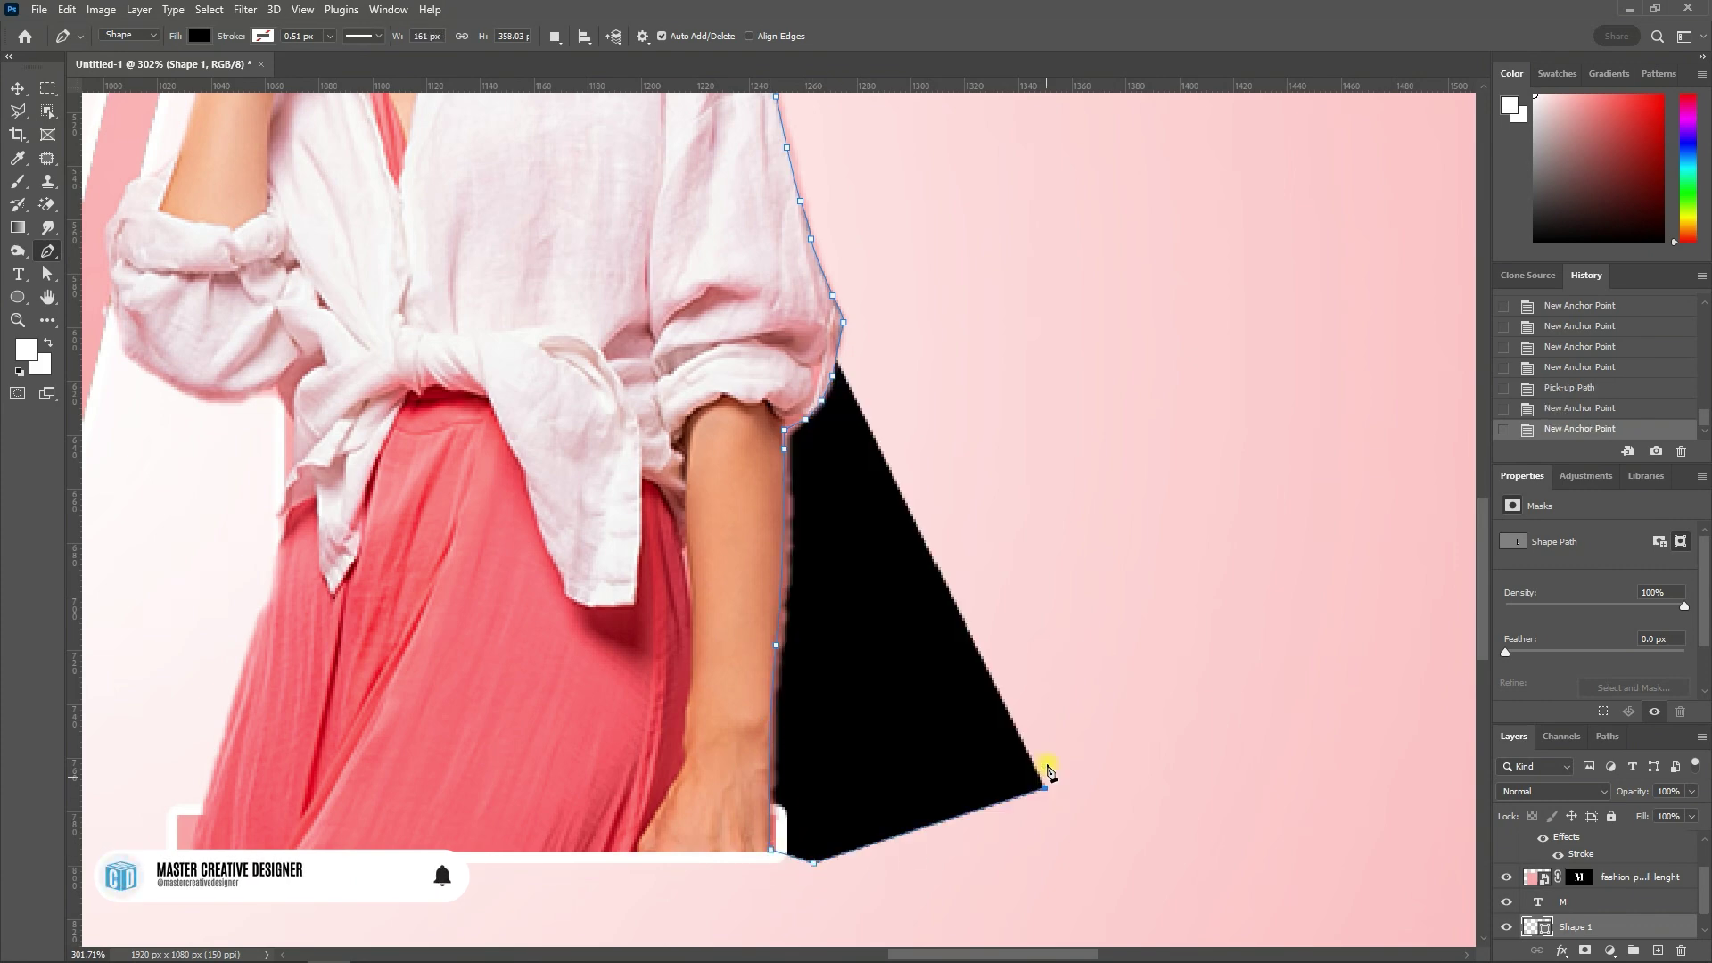
Run the shape up beside the body and close it at the shoulder, keeping it black.
scroll(1043, 768, "down", 3)
left_click_drag(979, 638, 894, 727)
left_click(995, 555)
left_click(966, 370)
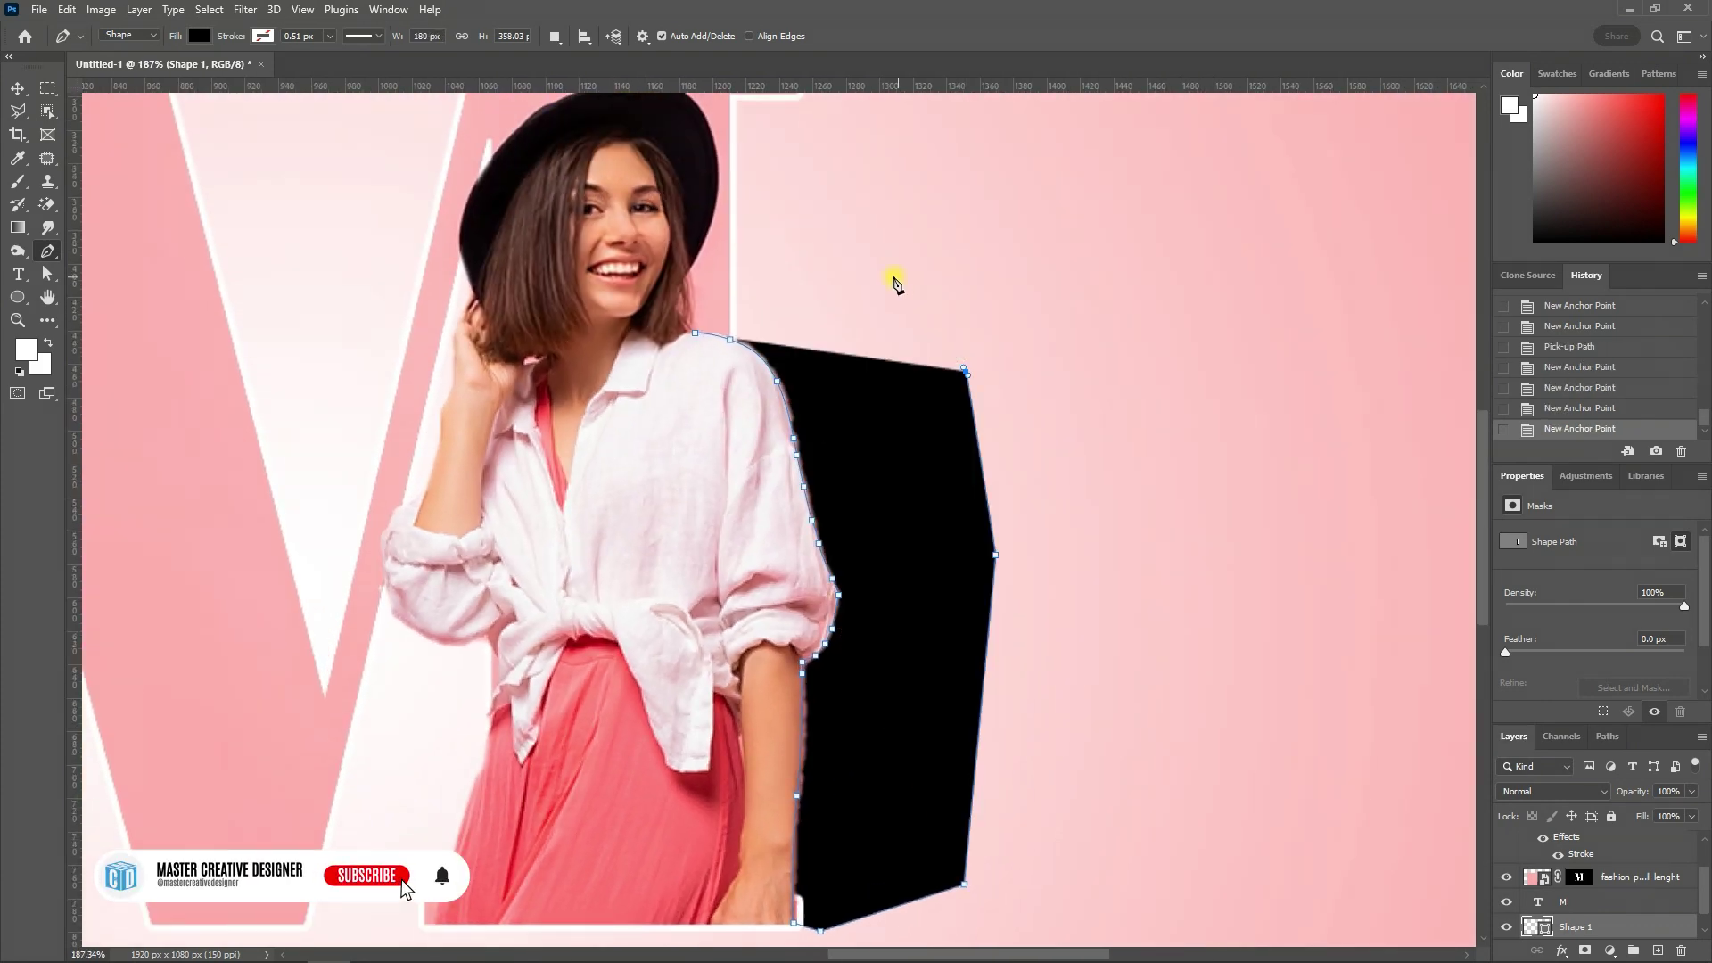
left_click(892, 278)
left_click(761, 278)
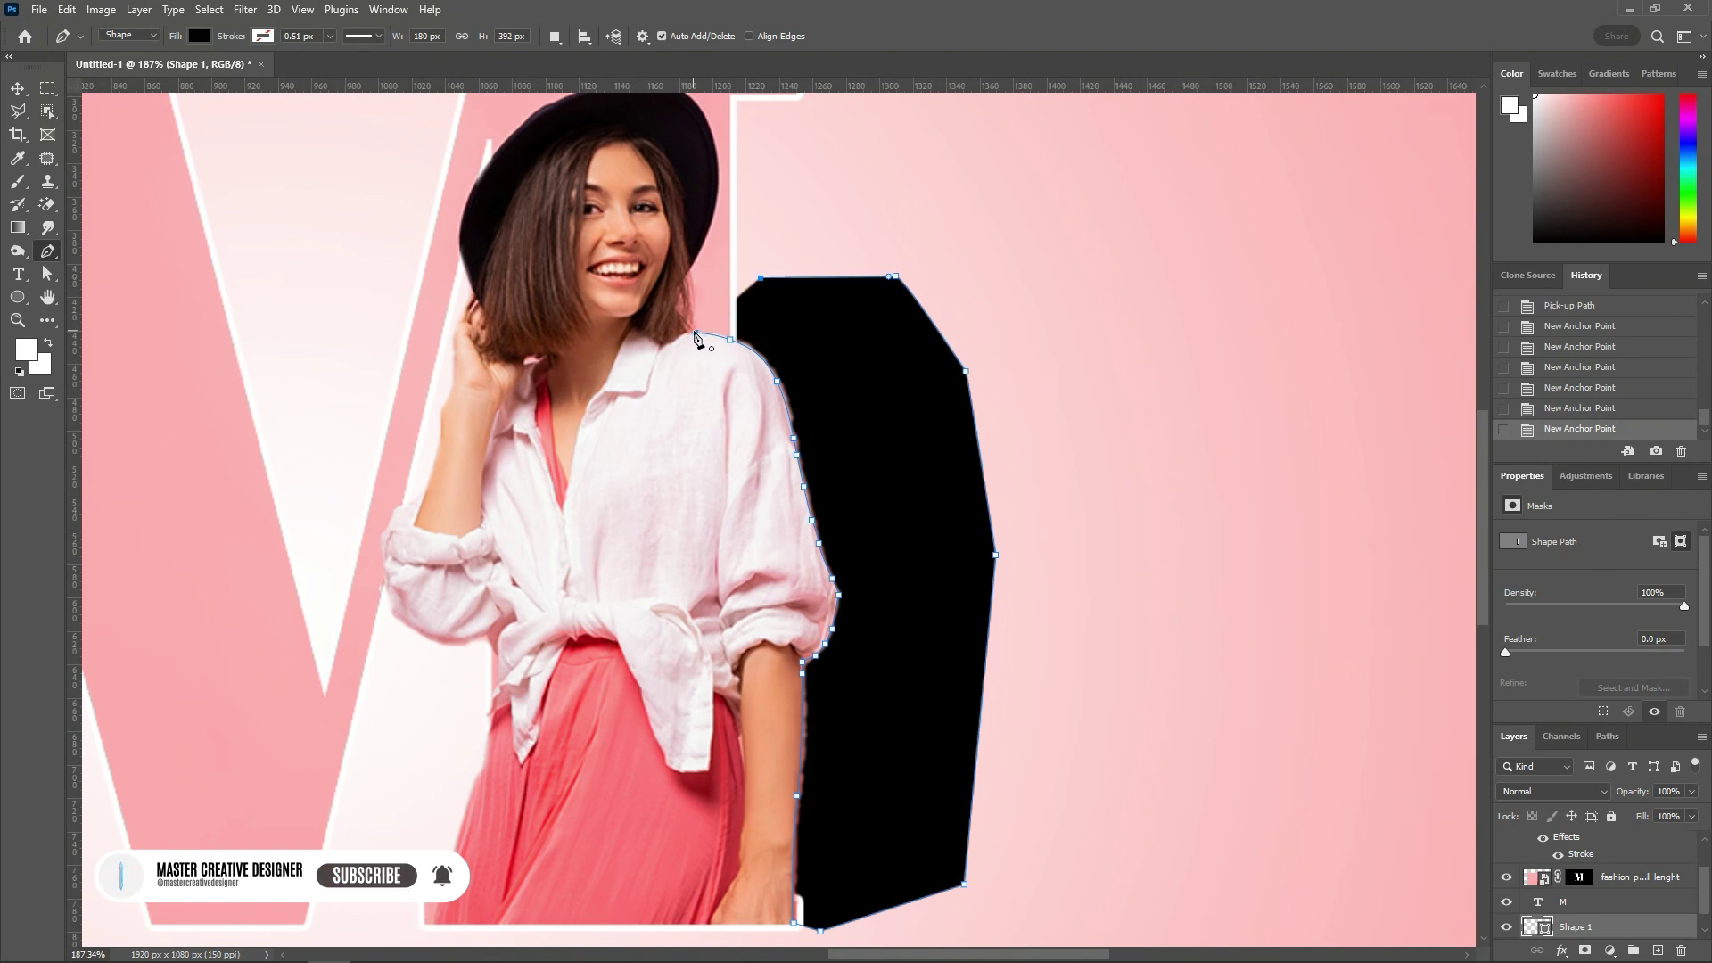
left_click(696, 332)
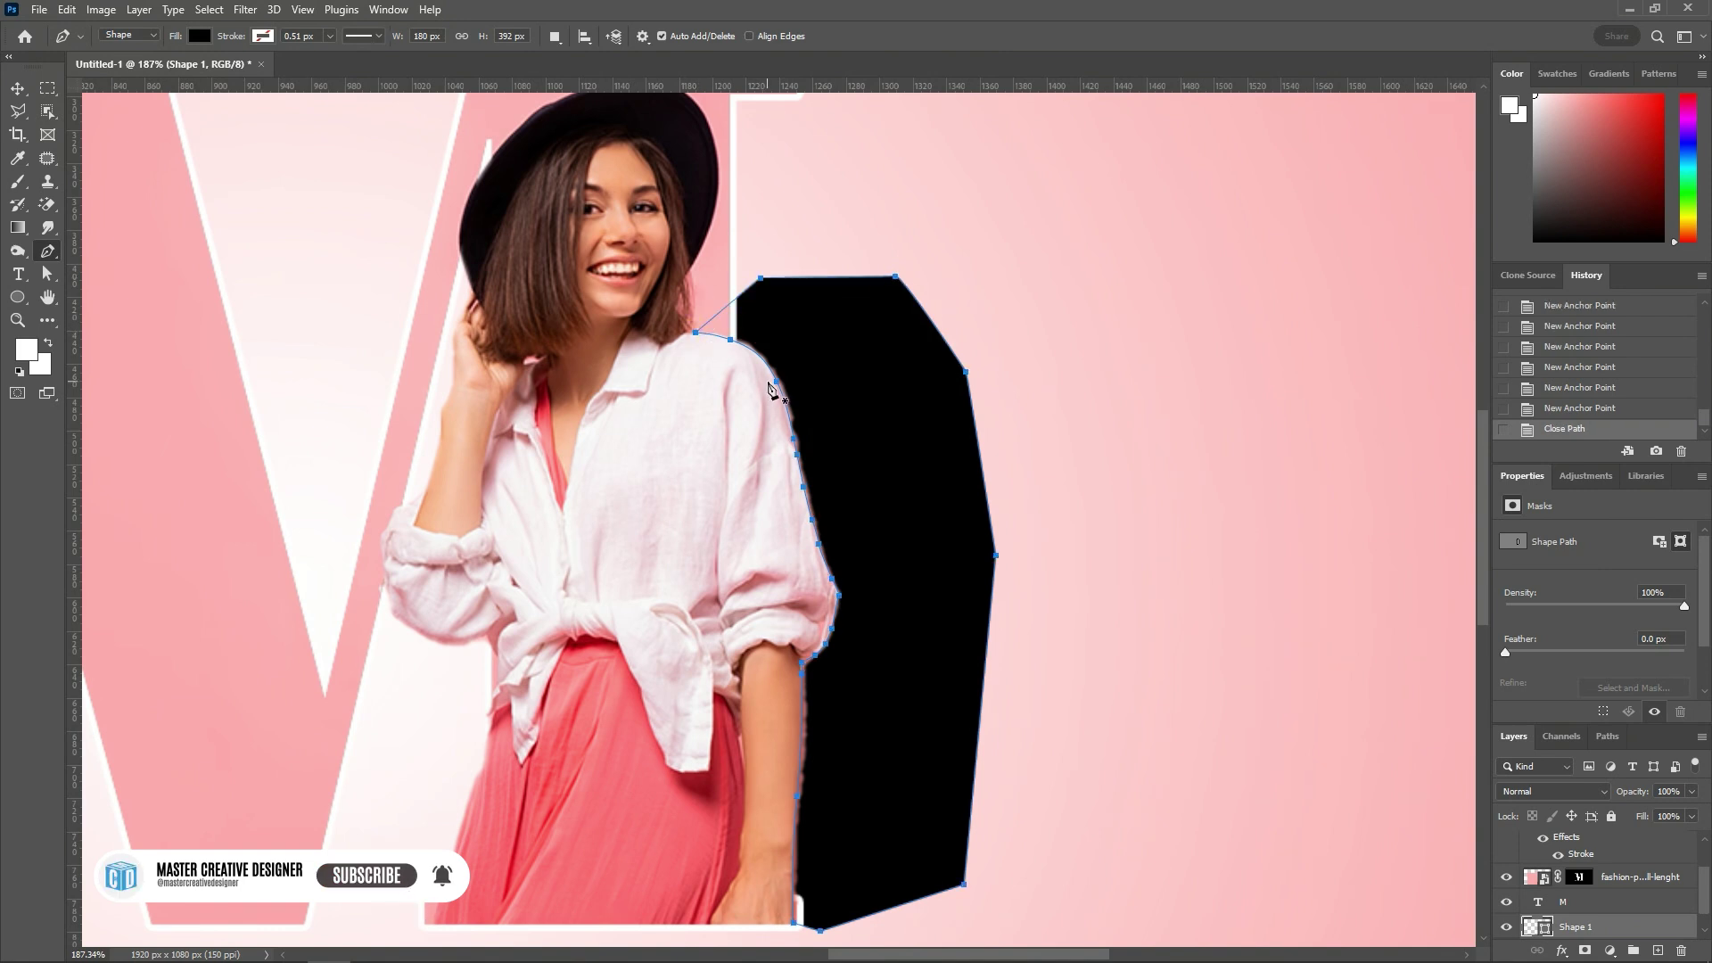
key("alt+BackSpace")
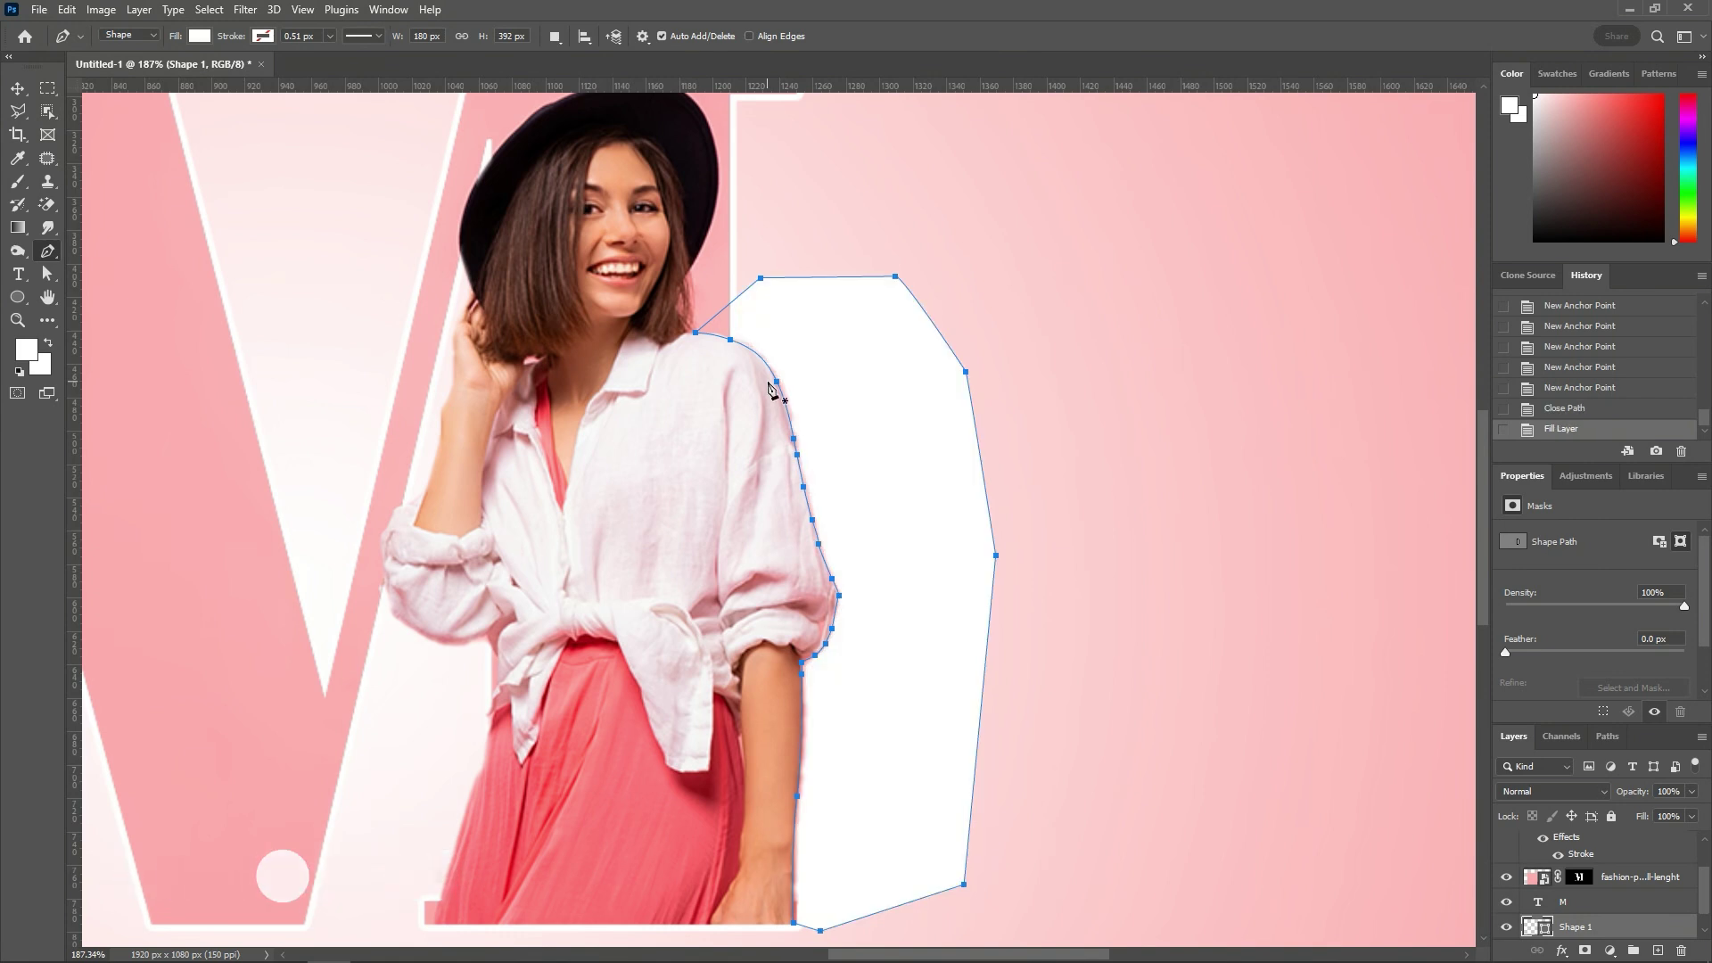
key("ctrl+z")
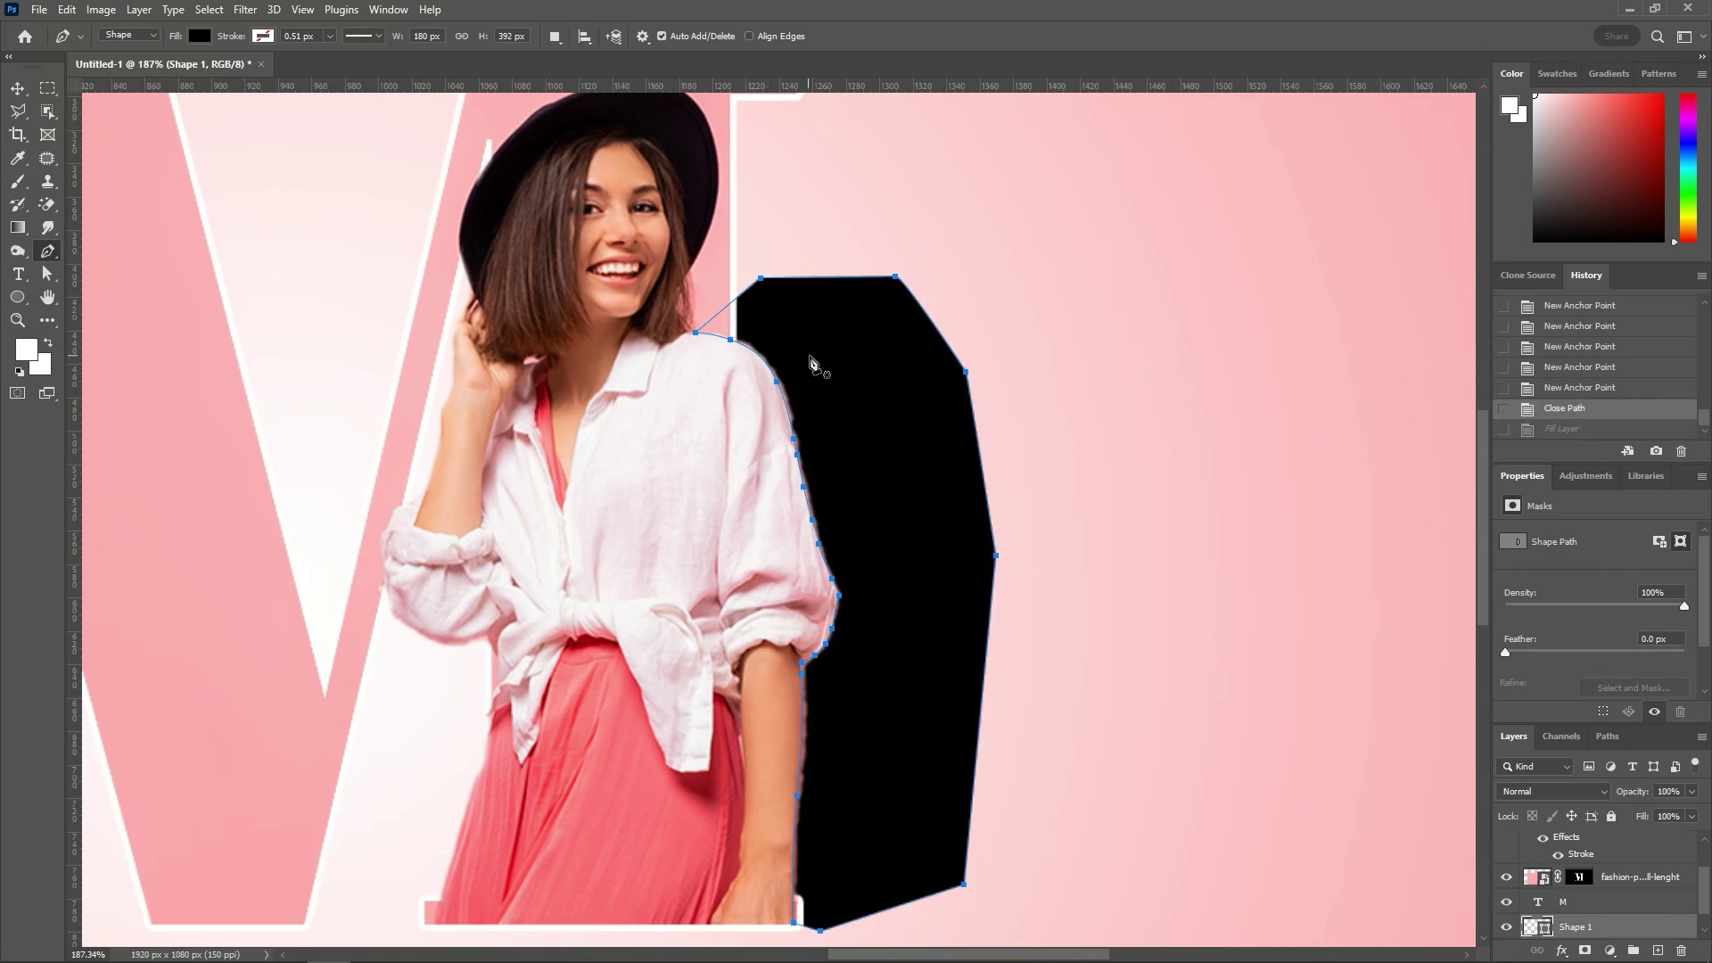
Load the black shape's path as a selection with a 0 feather radius.
right_click(810, 356)
left_click(871, 433)
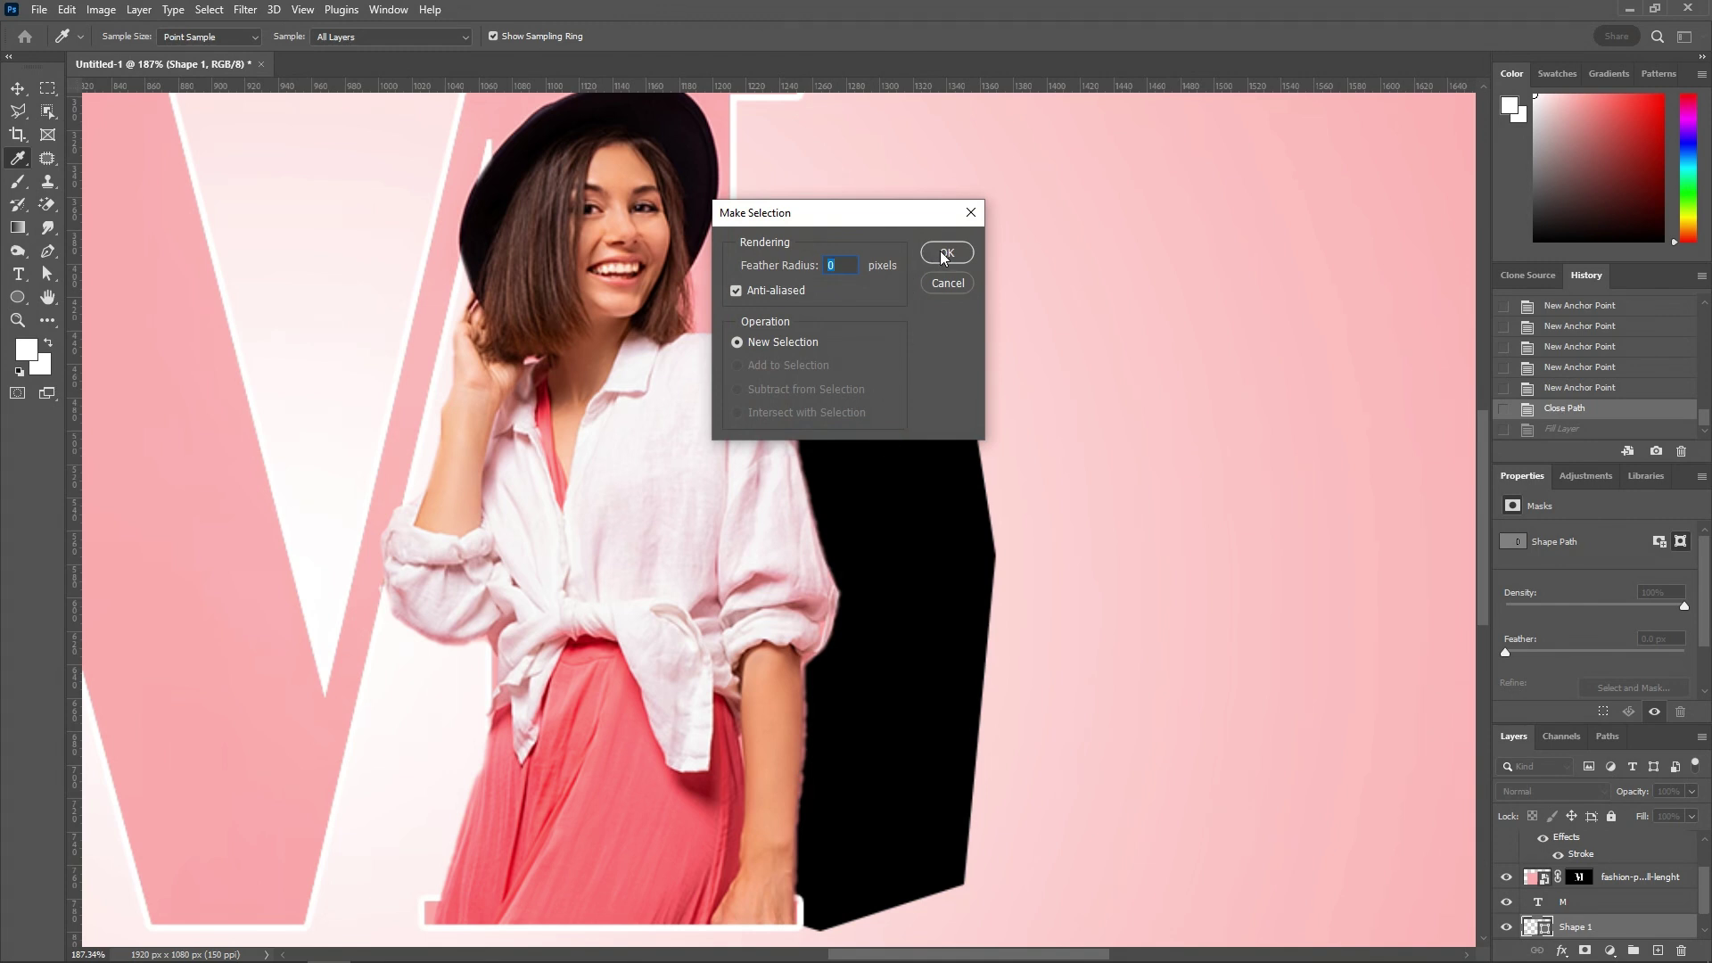
left_click(934, 253)
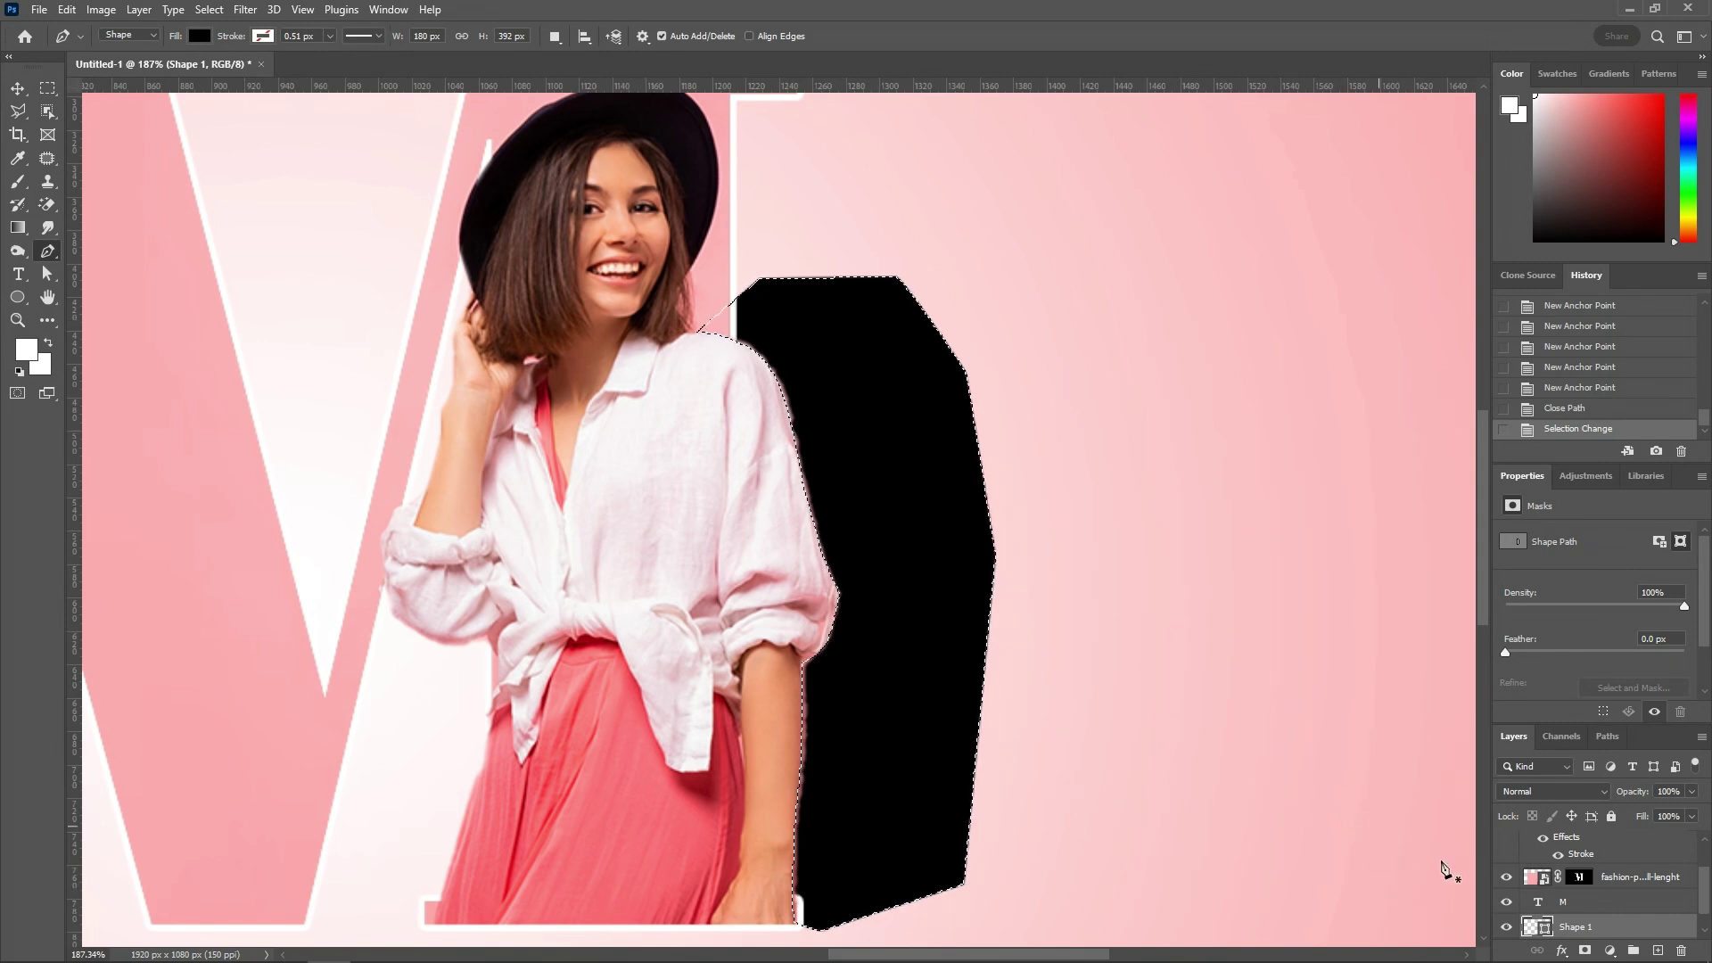
scroll(1584, 883, "up", 2)
scroll(1584, 883, "down", 2)
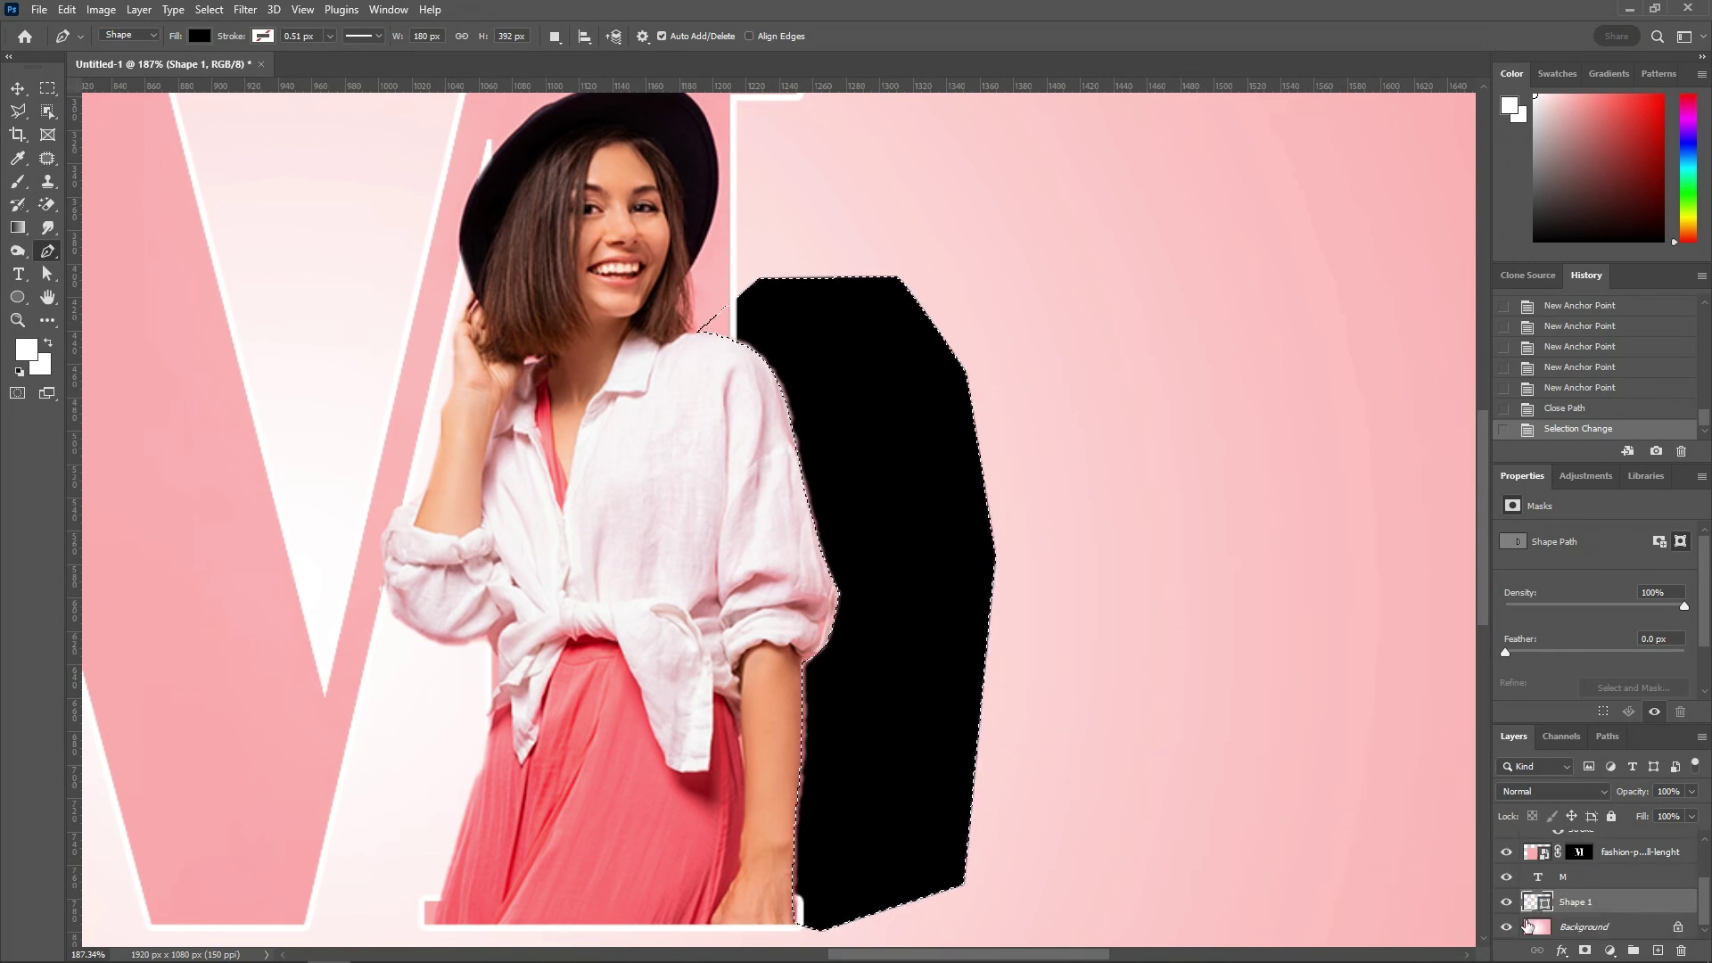
Hide Shape 1 and brush black inside the selection on the woman copy's mask.
left_click(1506, 902)
scroll(1578, 892, "up", 2)
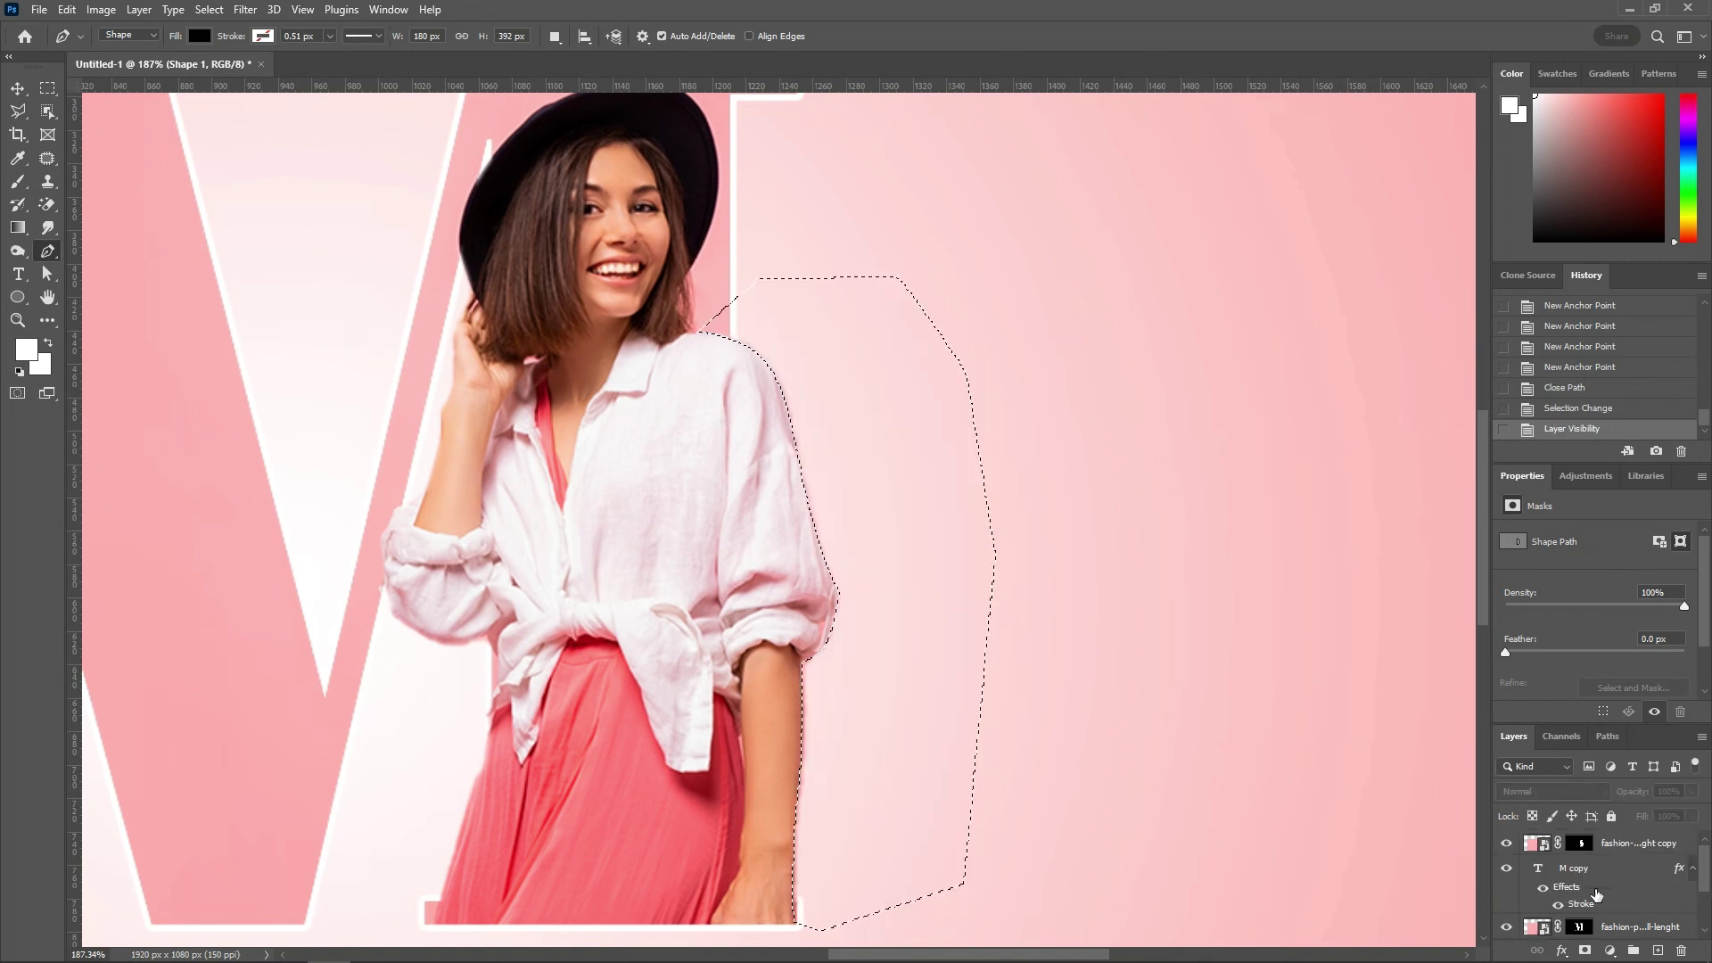
left_click(1581, 844)
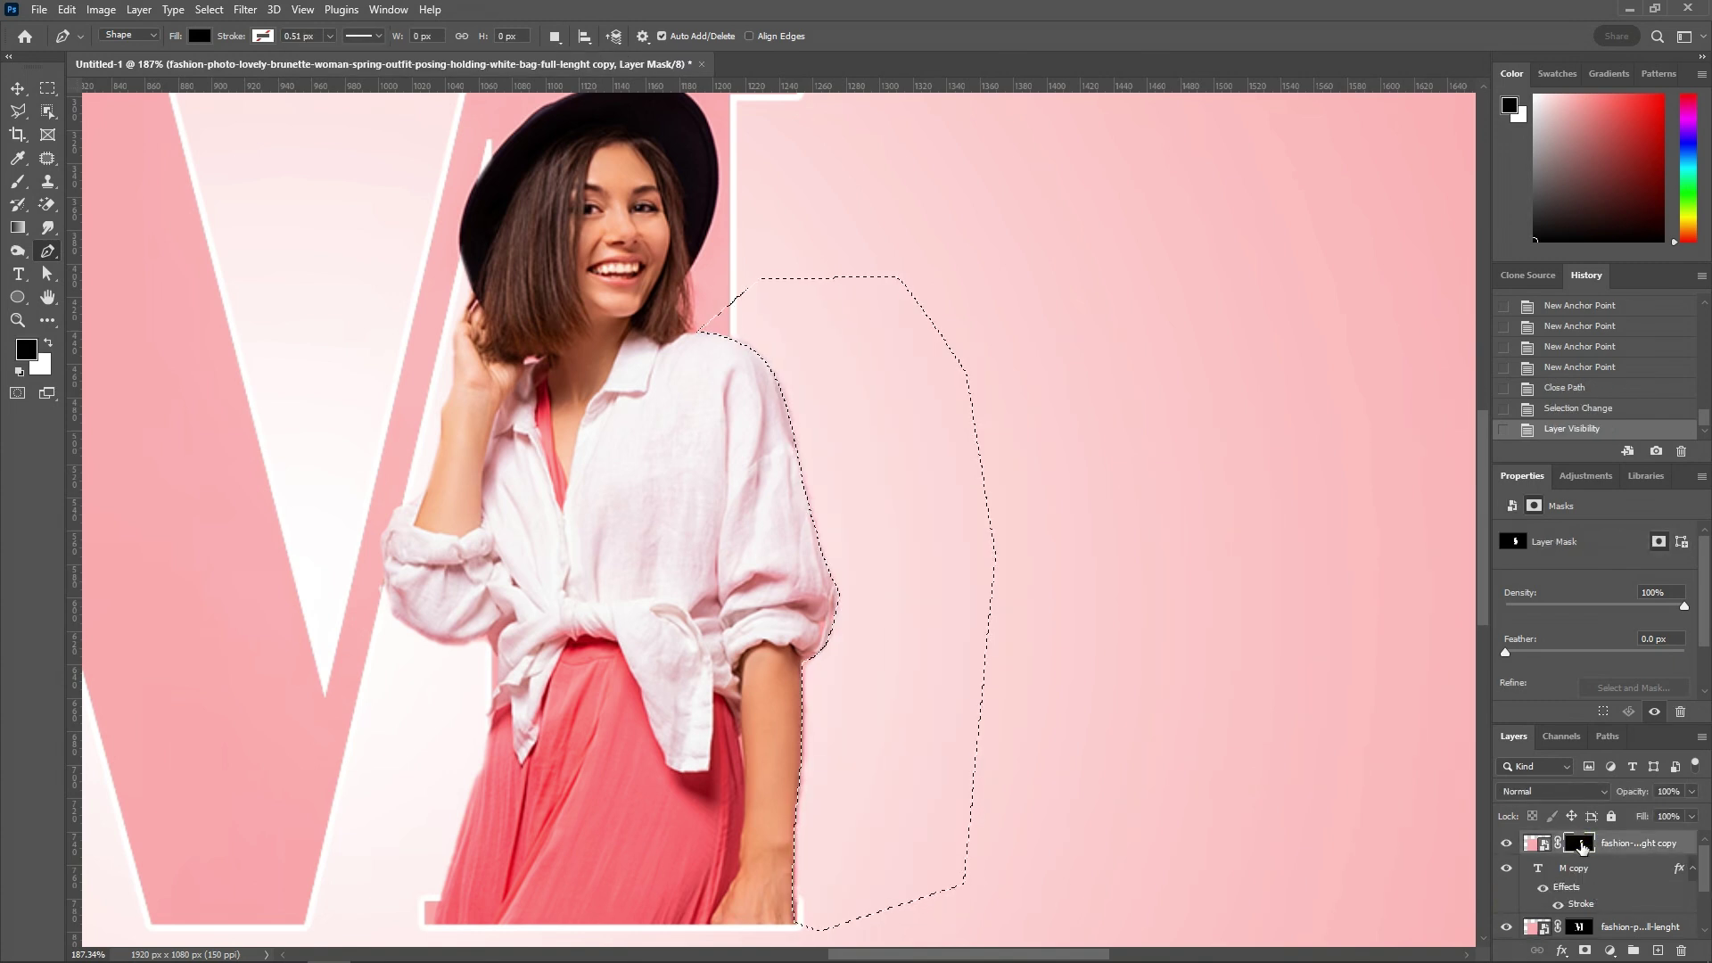
key("b")
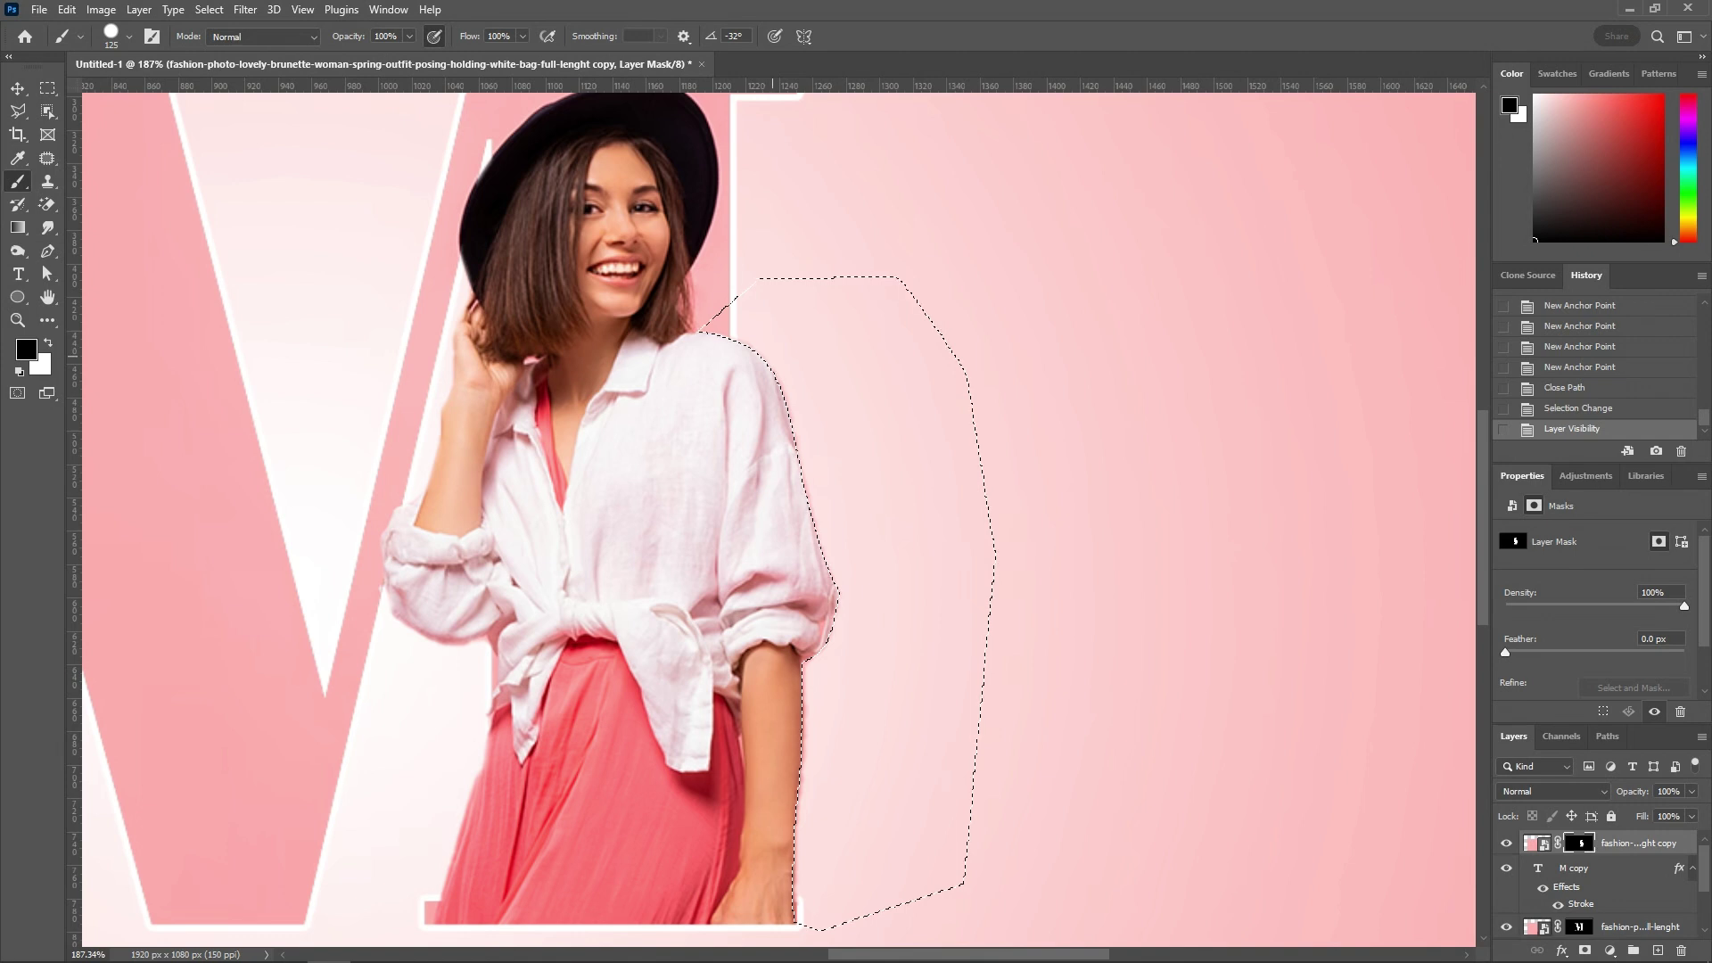
key("x")
left_click(772, 374)
key("ctrl+z")
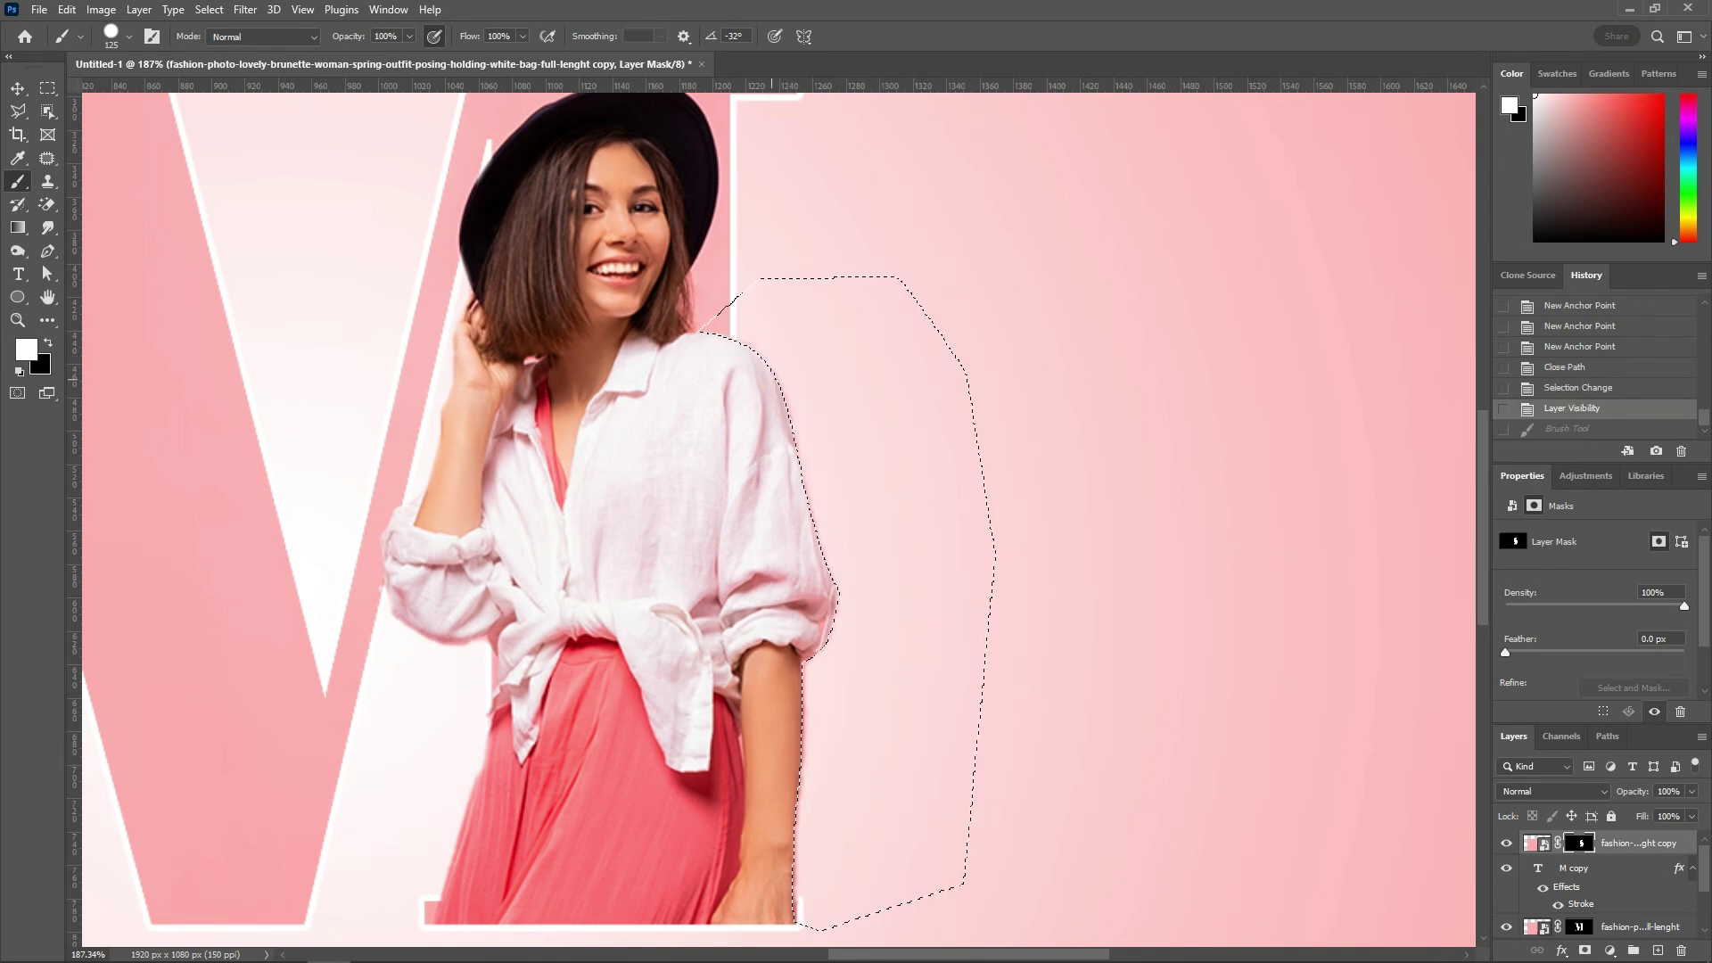
key("x")
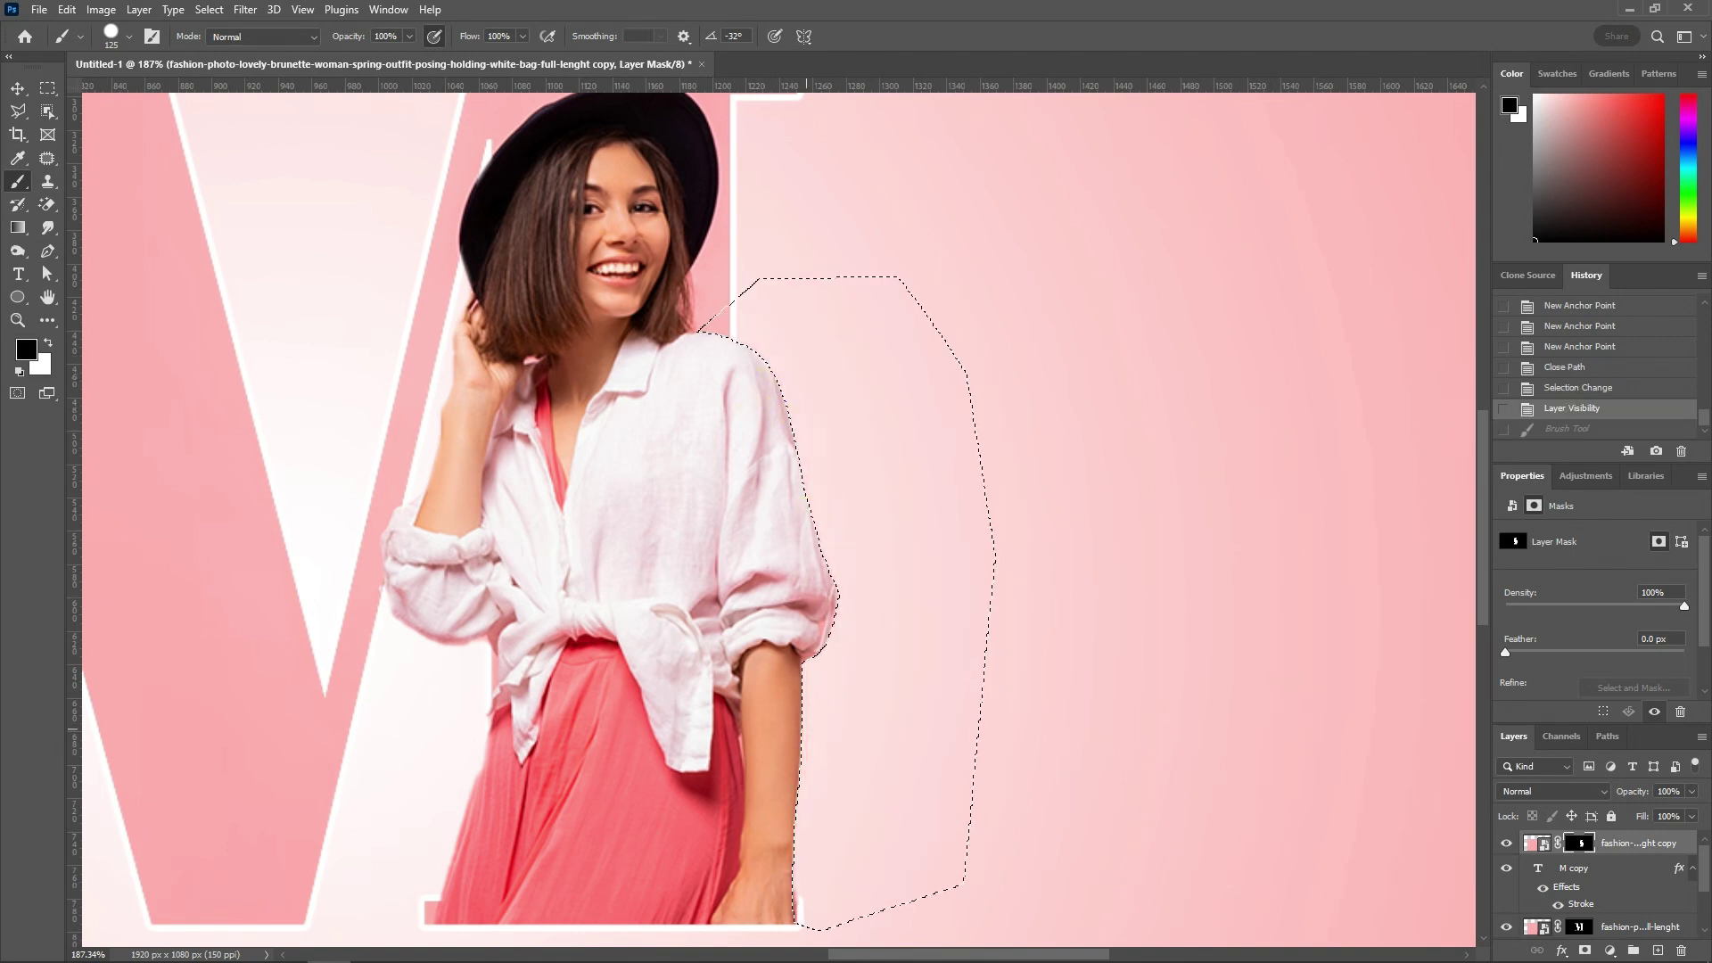
key("ctrl+shift+z")
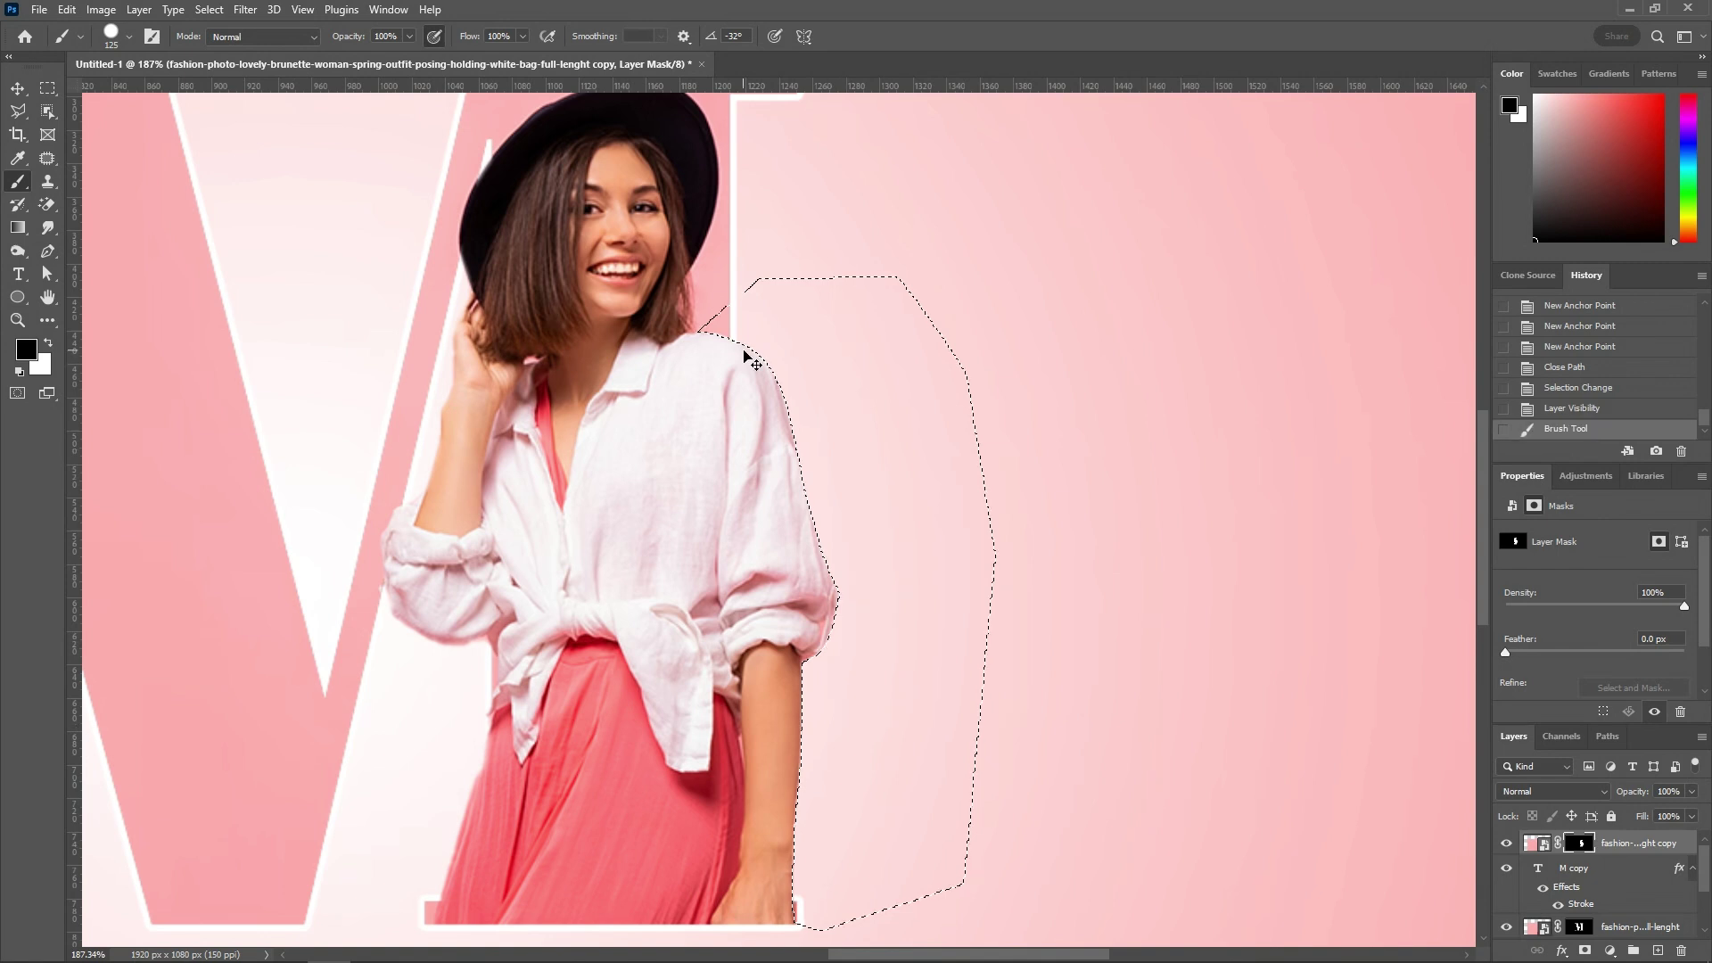
Deselect, clear the layer selection and fit the whole canvas in view.
key("ctrl+d")
key("v")
scroll(747, 357, "down", 6)
key("ctrl")
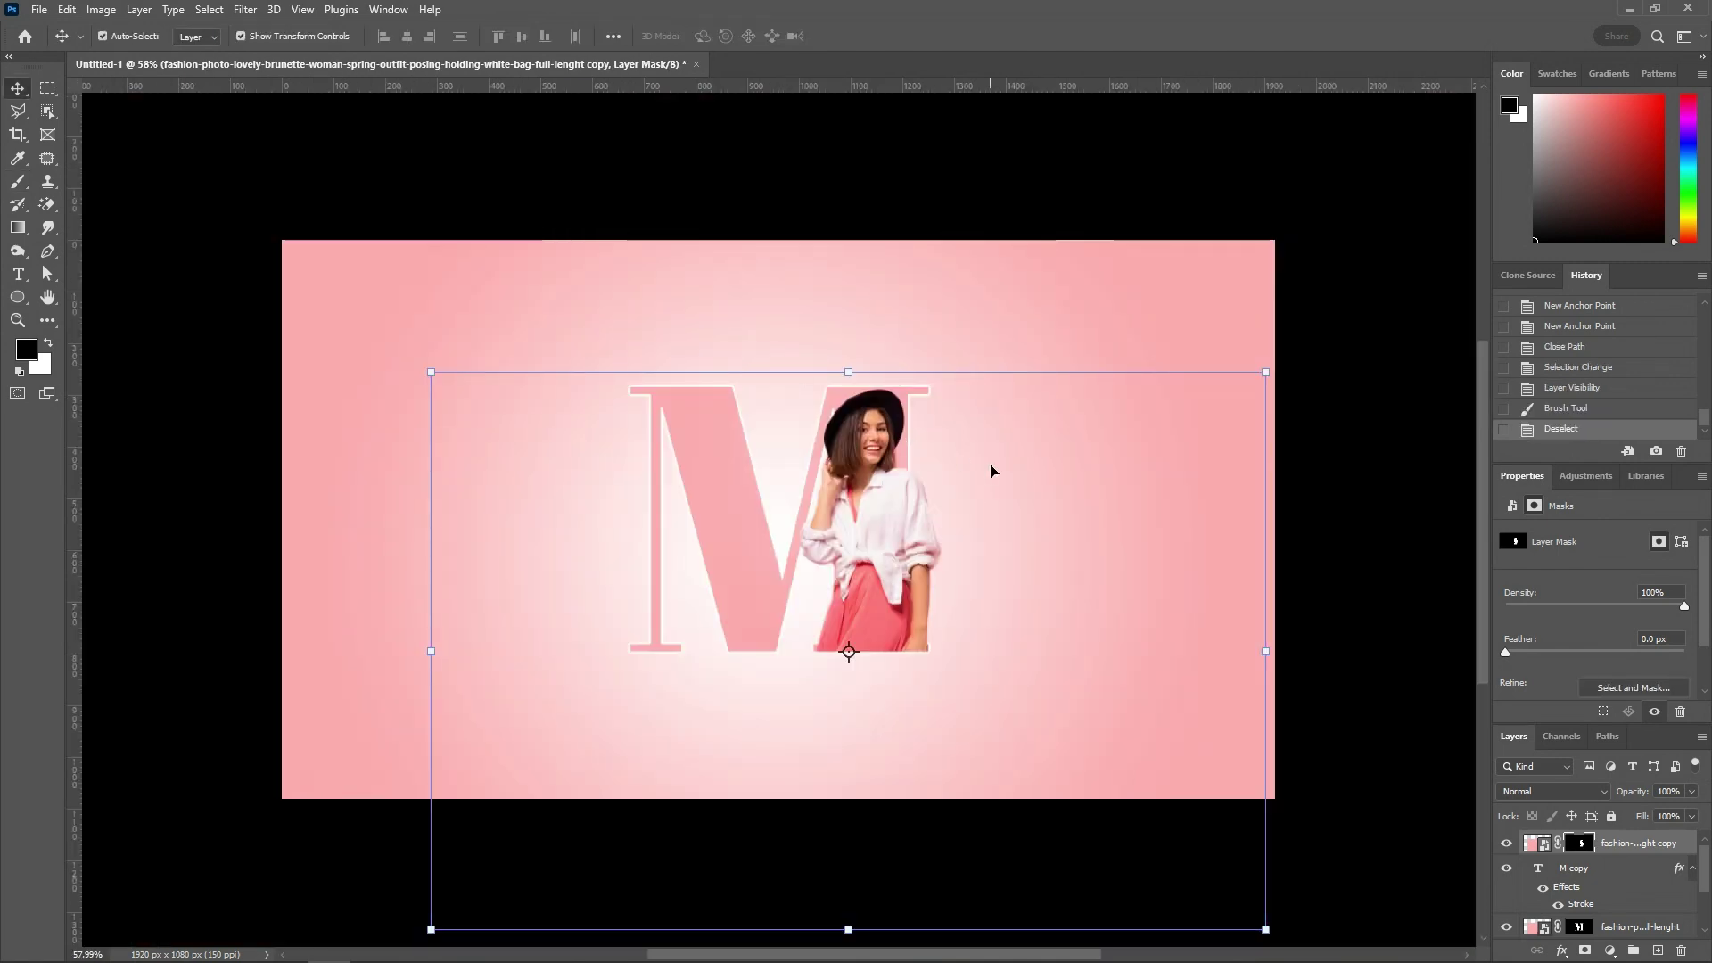
left_click(1317, 301, "ctrl")
key("ctrl+0")
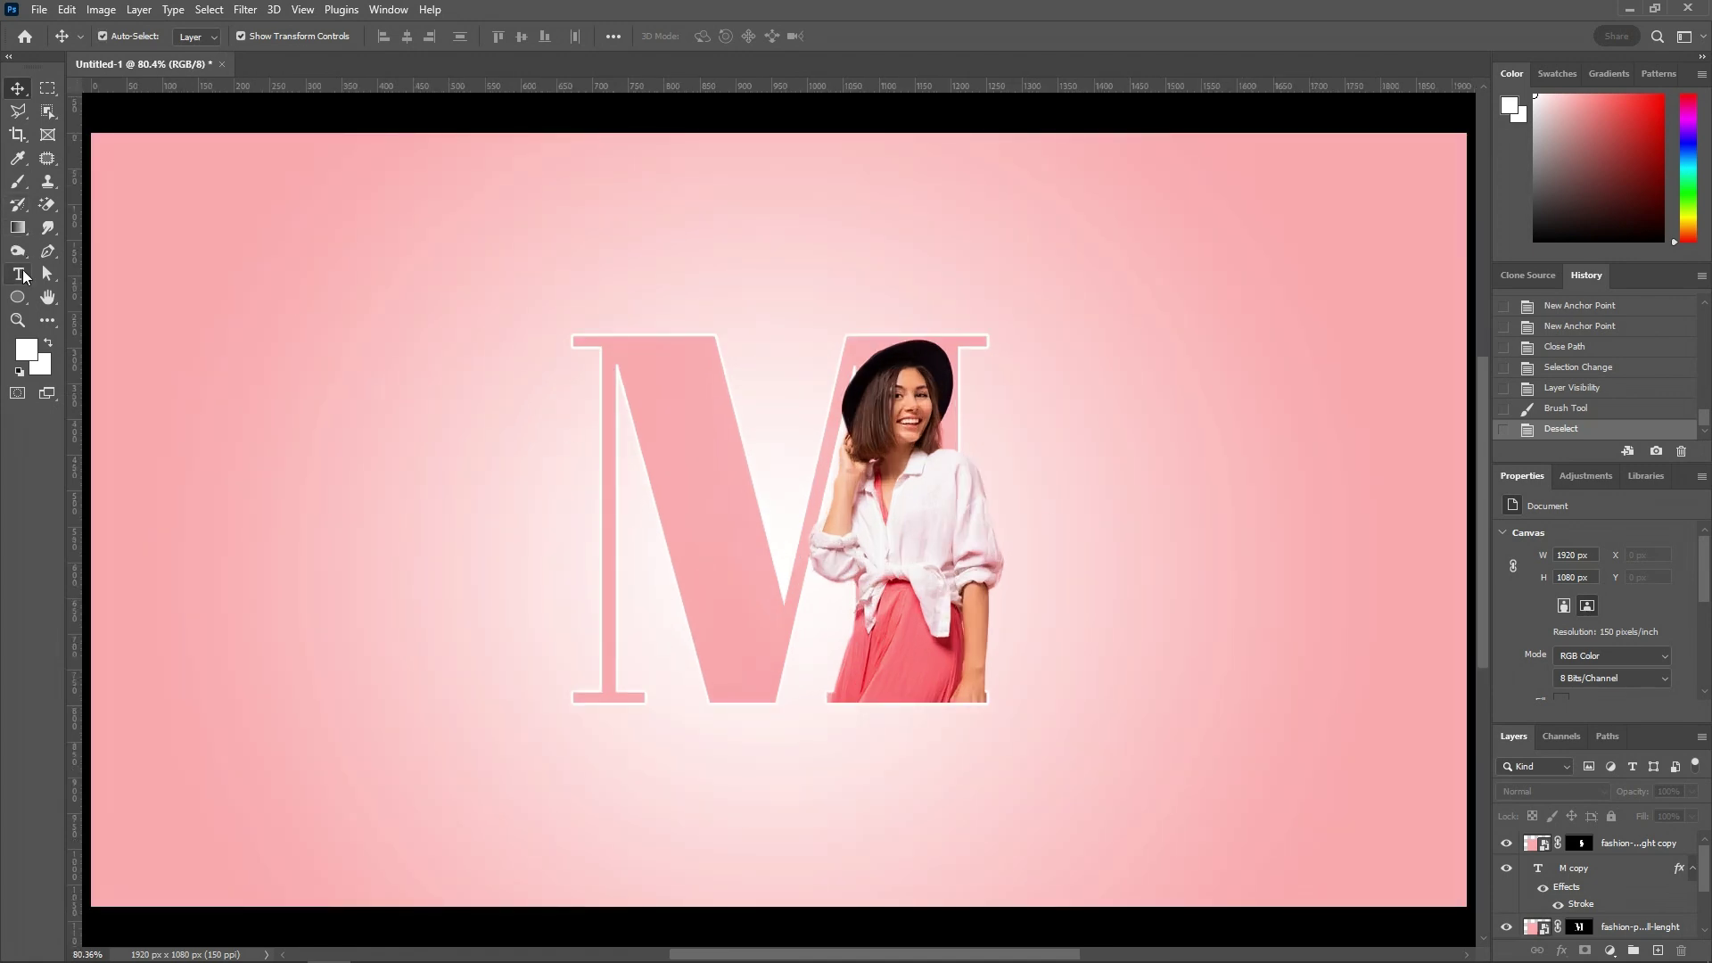
left_click(16, 298)
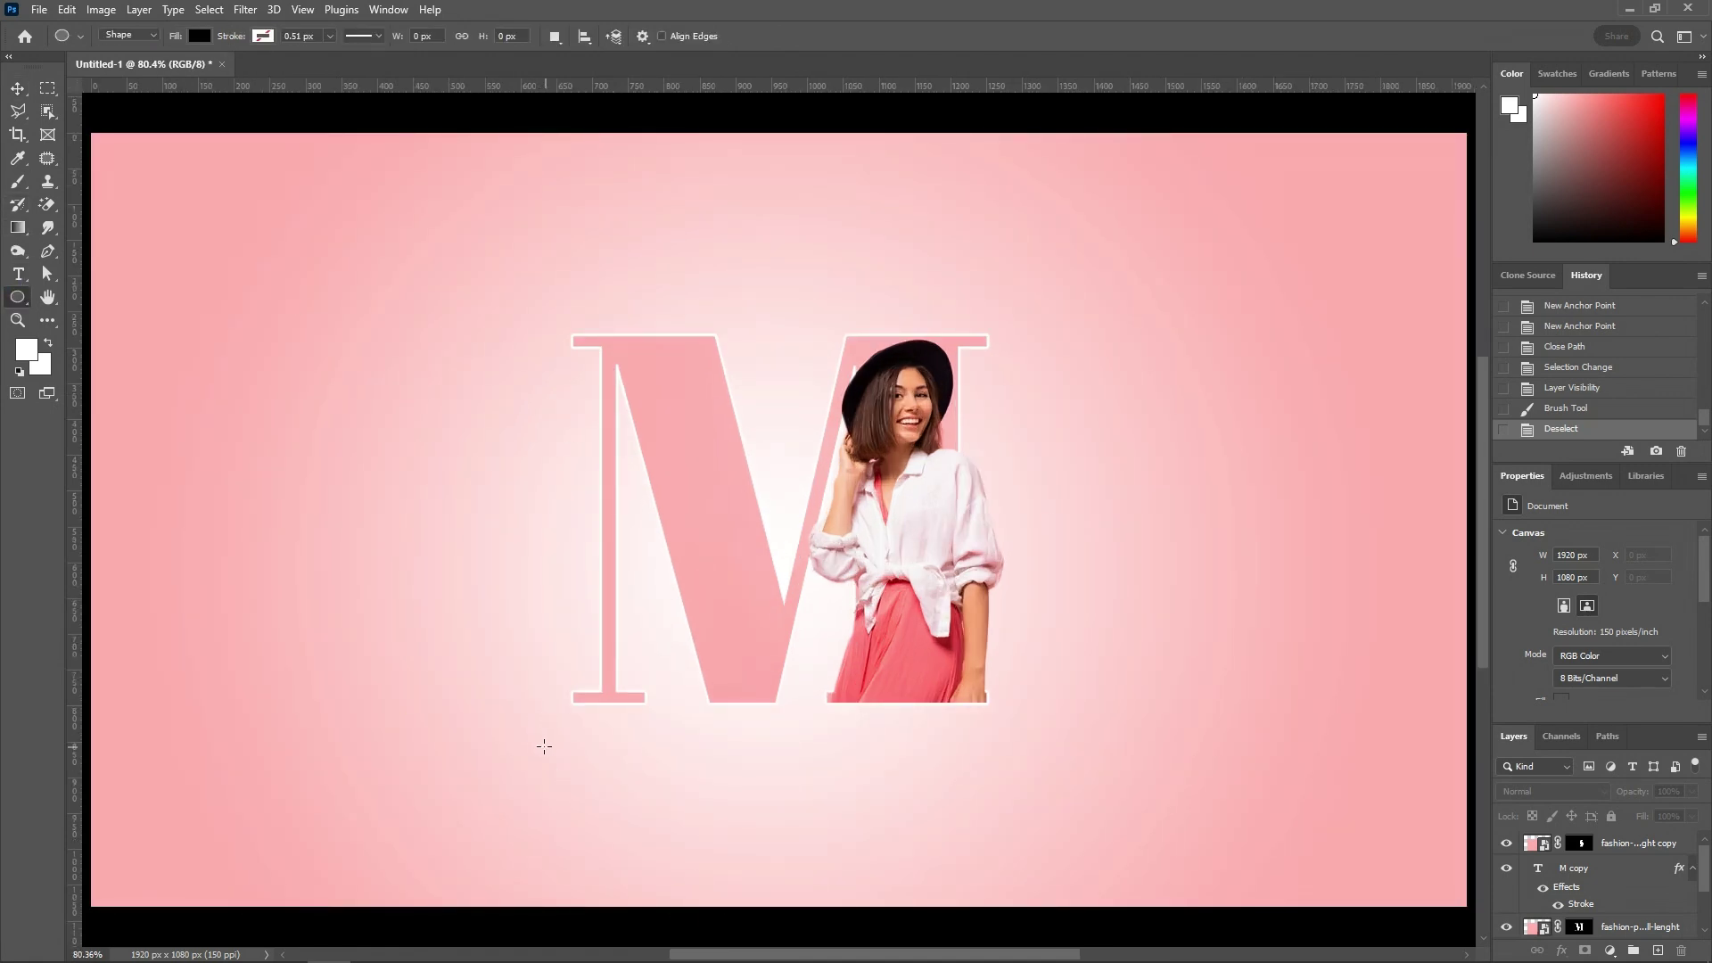
Draw a wide, thin black ellipse beneath the M as a shadow shape.
left_click_drag(544, 746, 1015, 769)
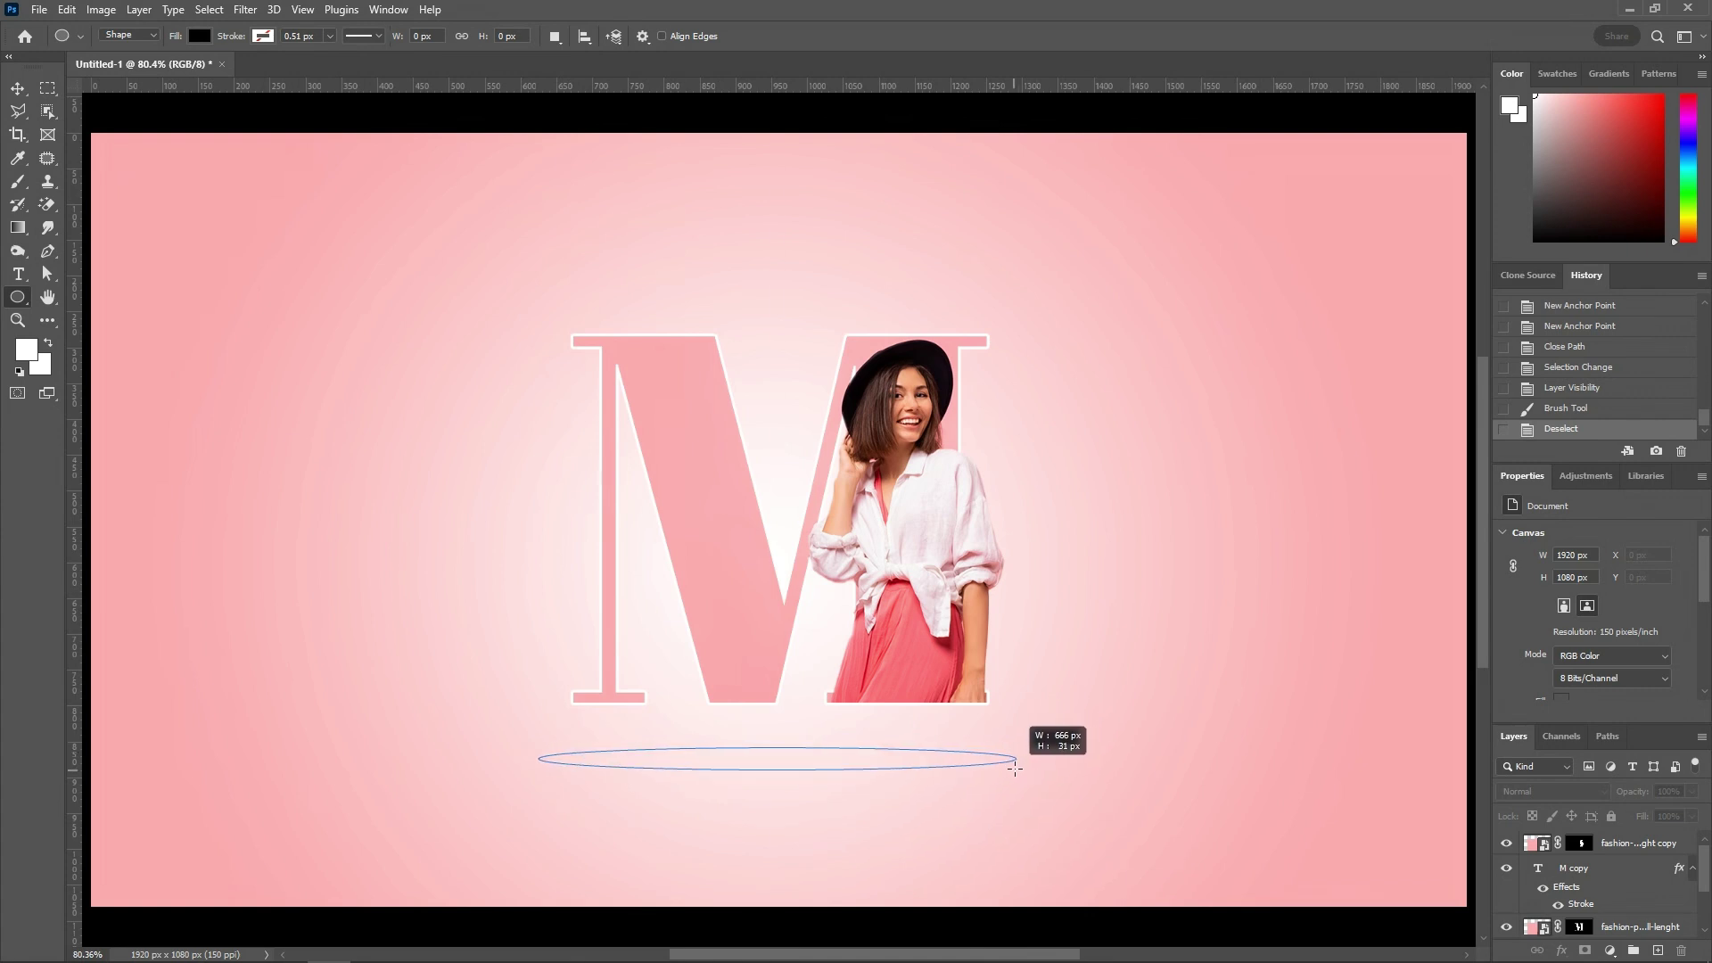
left_click_drag(1015, 769, 1022, 764)
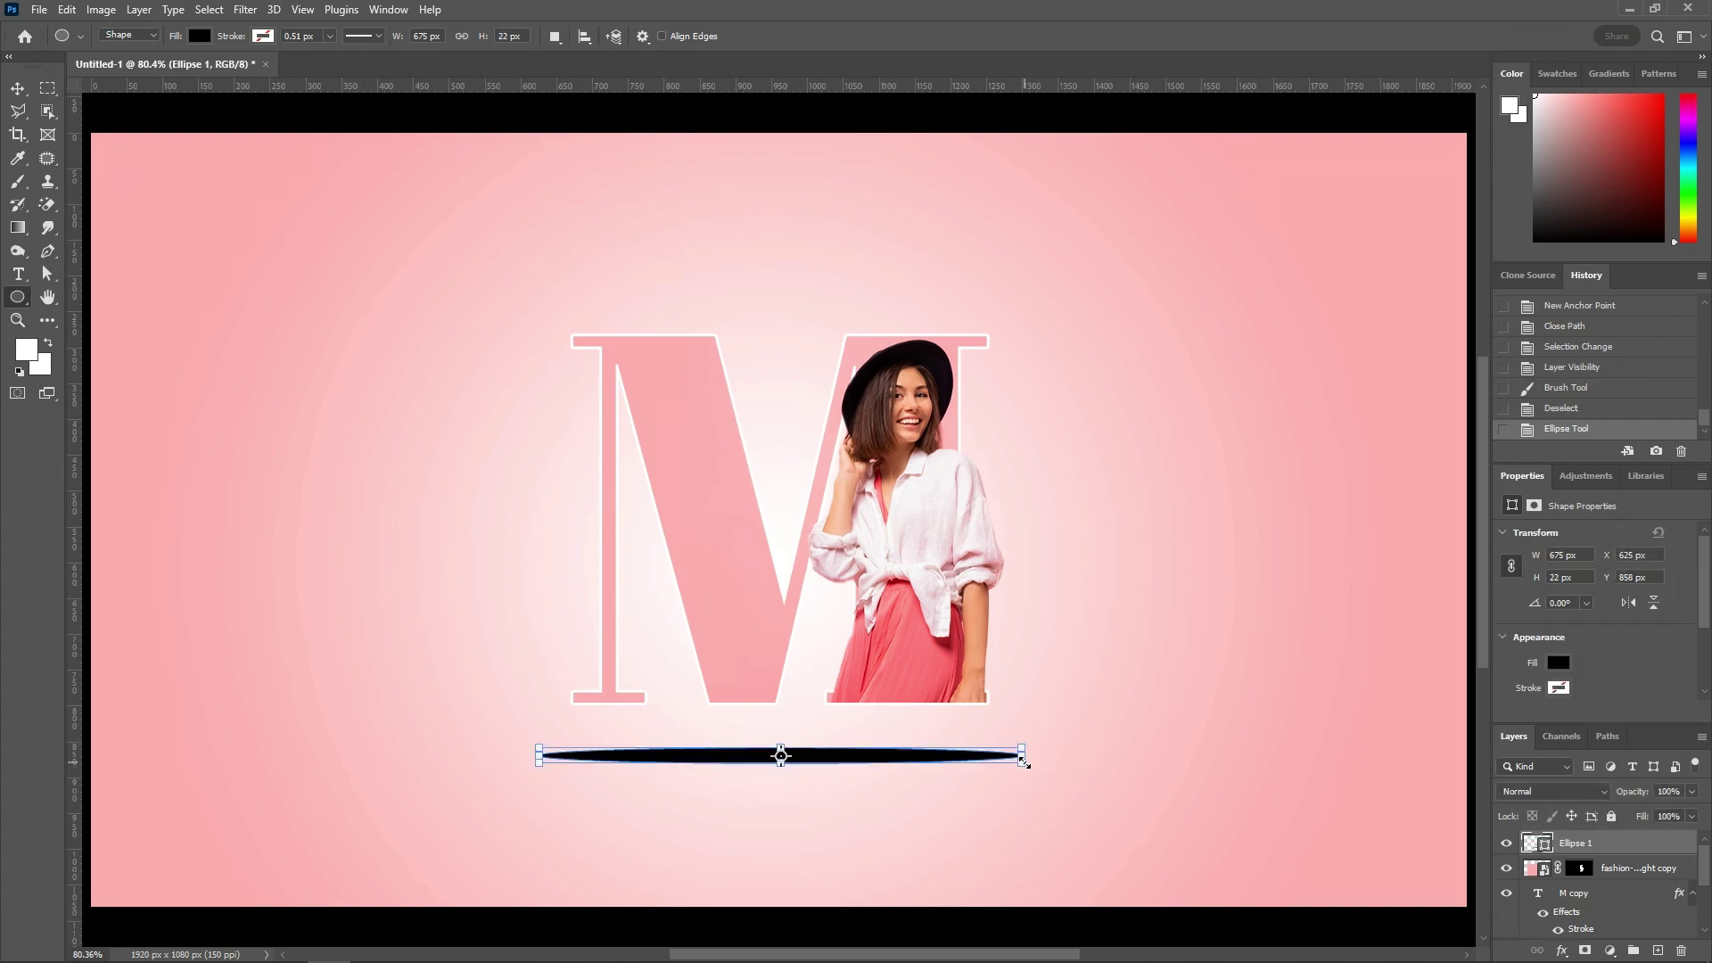
key("v")
left_click(245, 9)
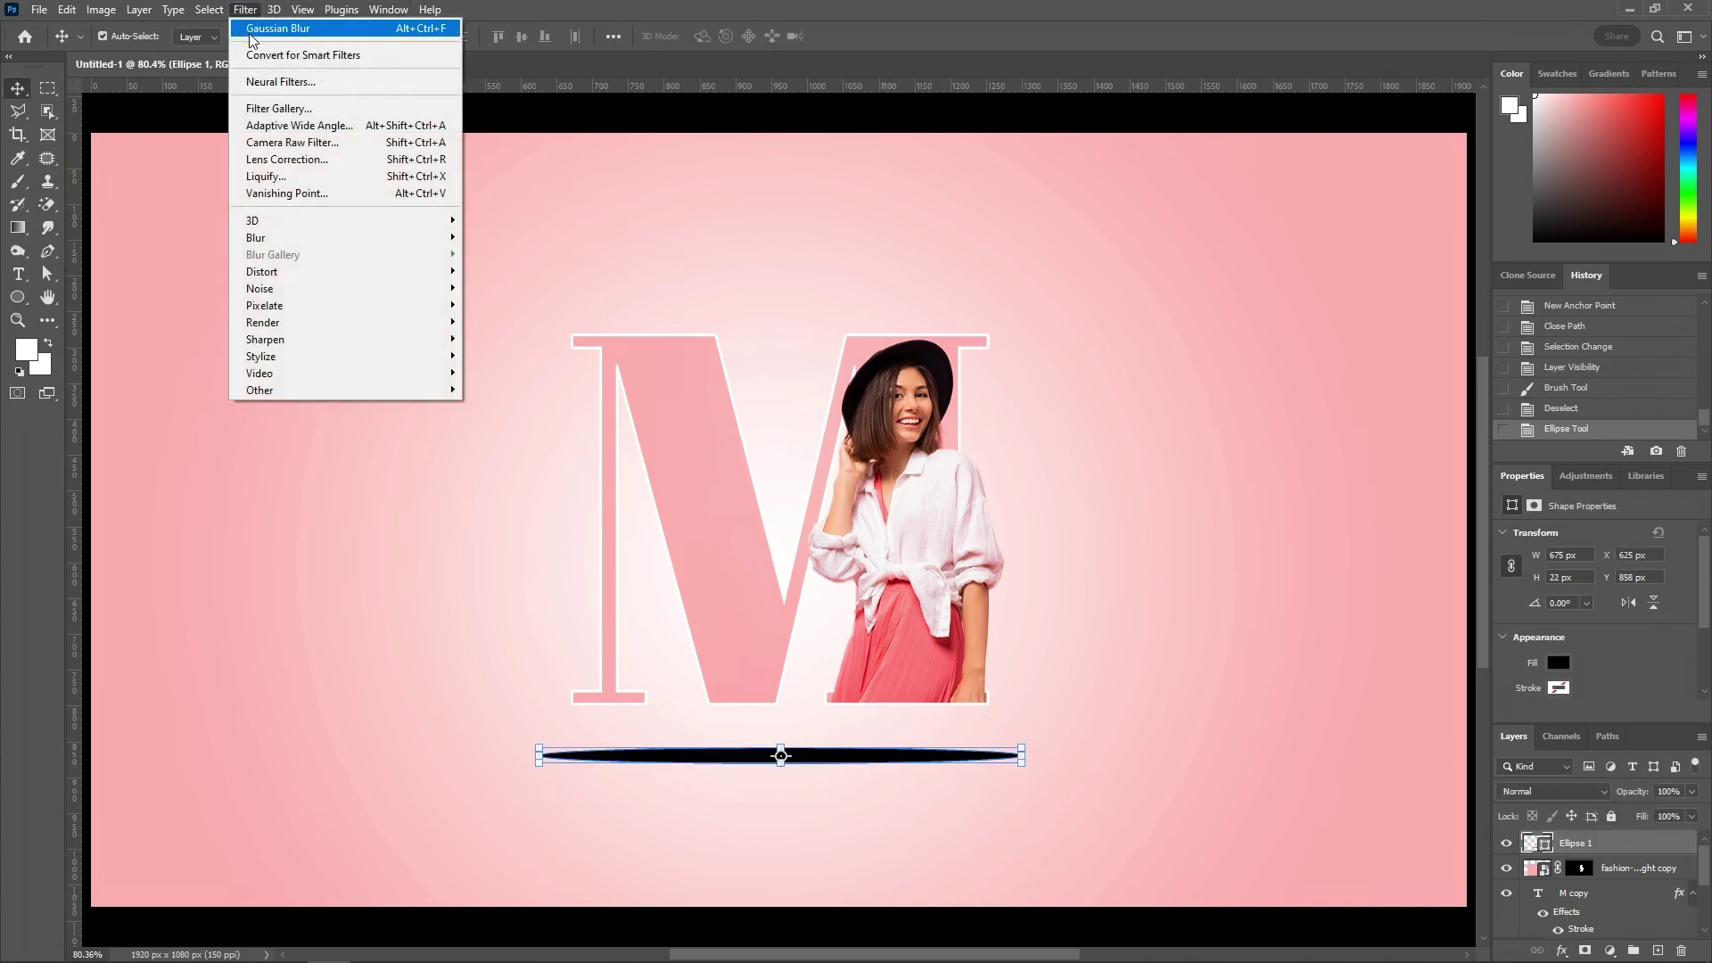
Gaussian-blur the ellipse, nudge it lower and centre it horizontally on the canvas.
left_click(260, 29)
left_click_drag(826, 756, 825, 767)
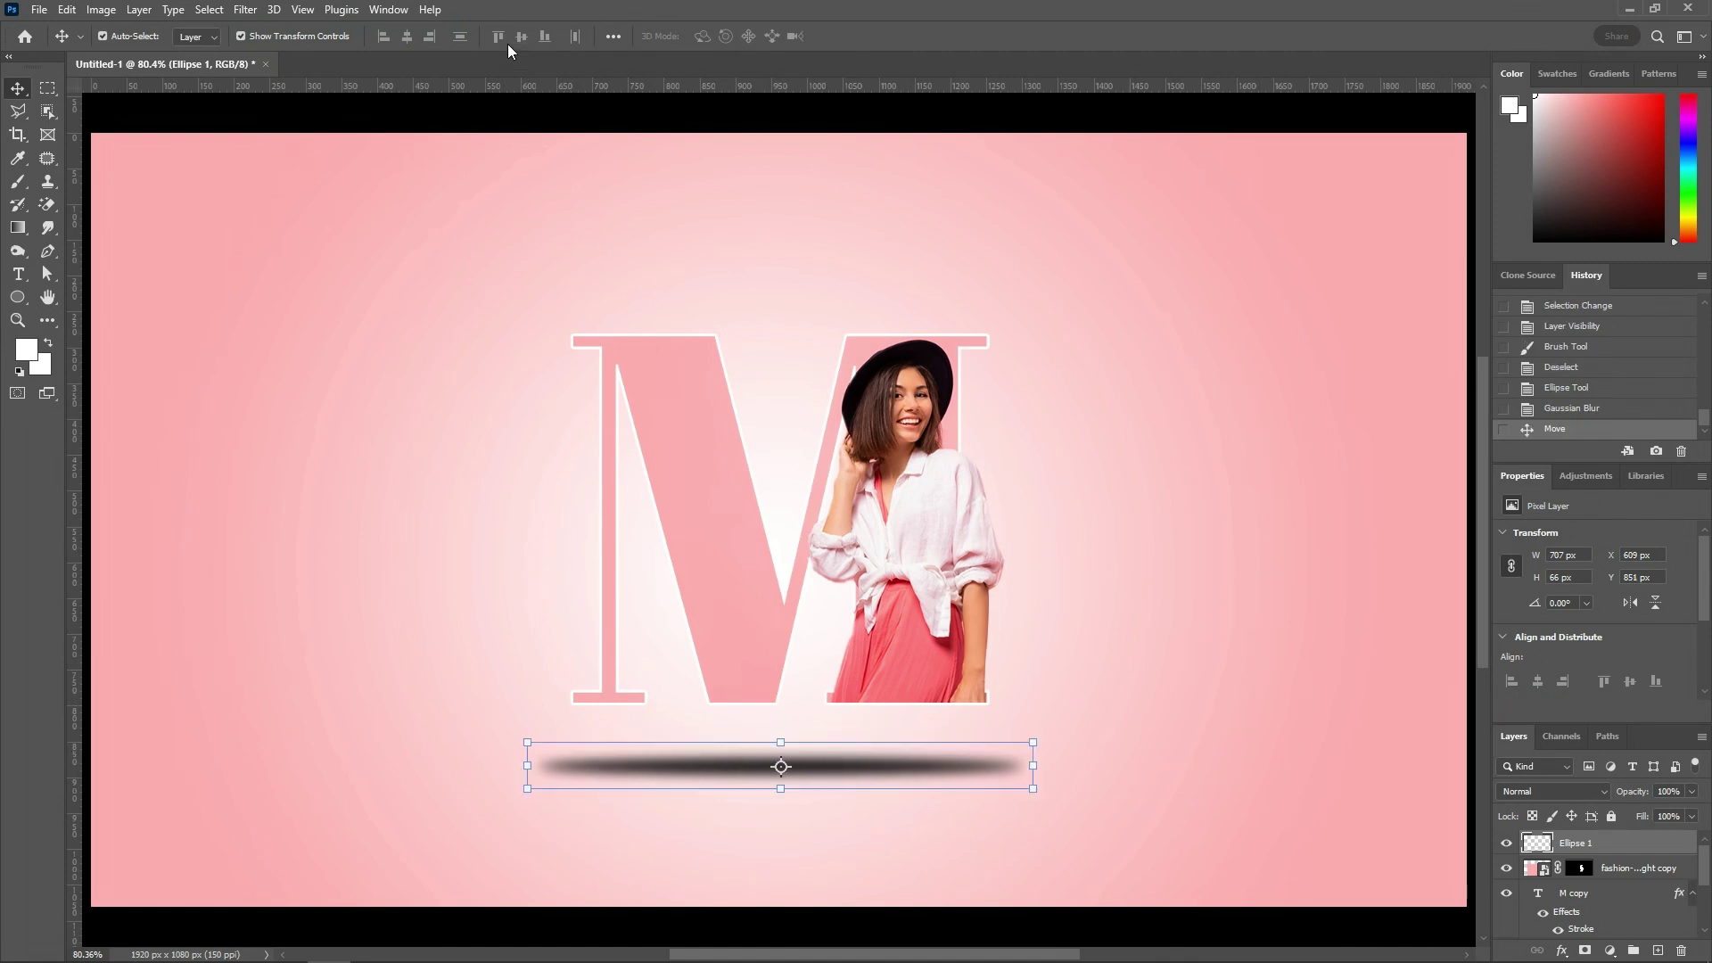
key("ctrl+a")
left_click(409, 39)
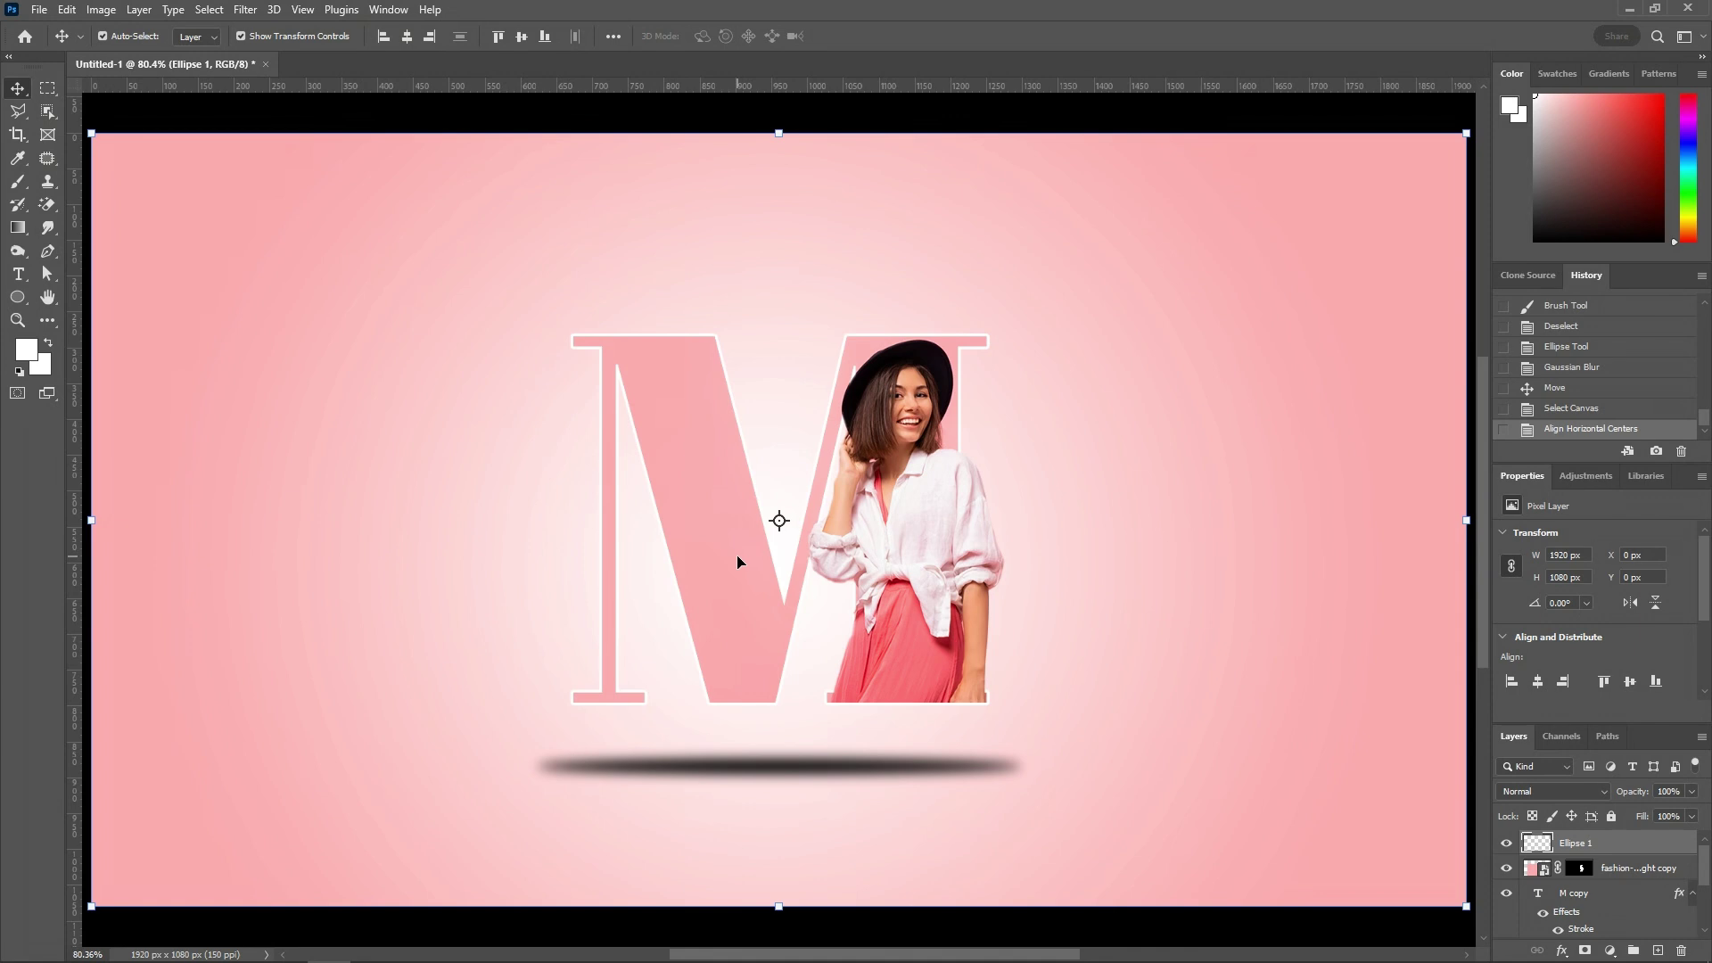
key("ctrl+d")
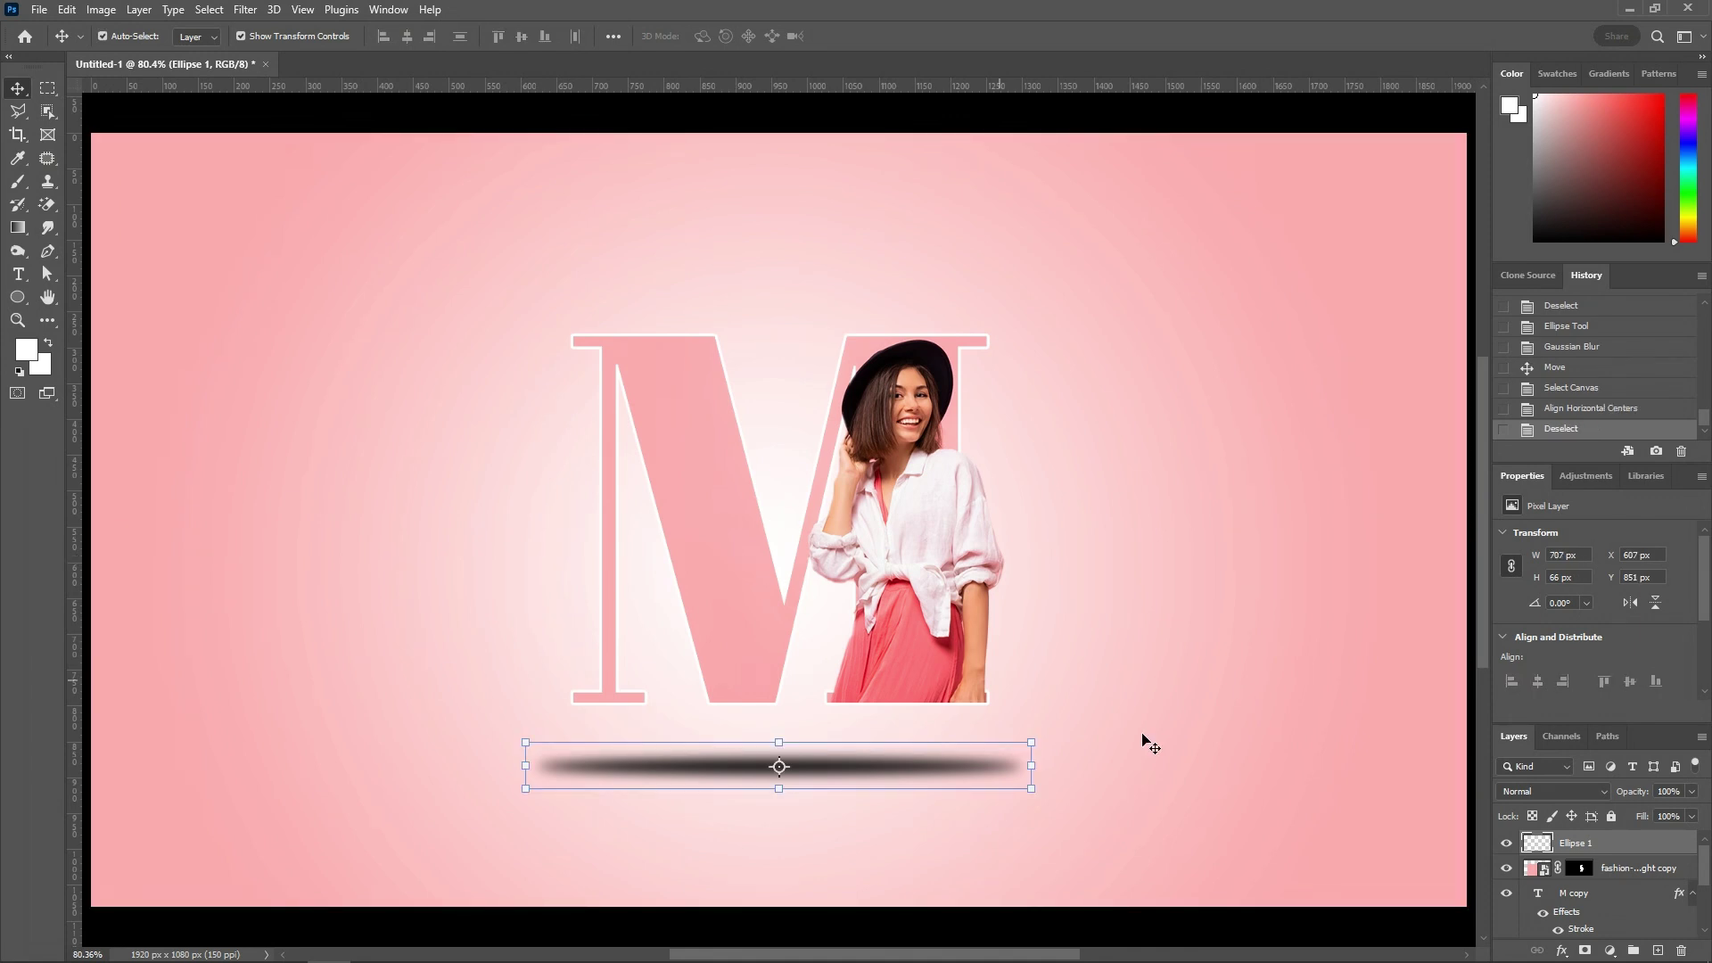
Lower the shadow layer's opacity and dismiss the antivirus notification.
left_click_drag(1642, 792, 1629, 792)
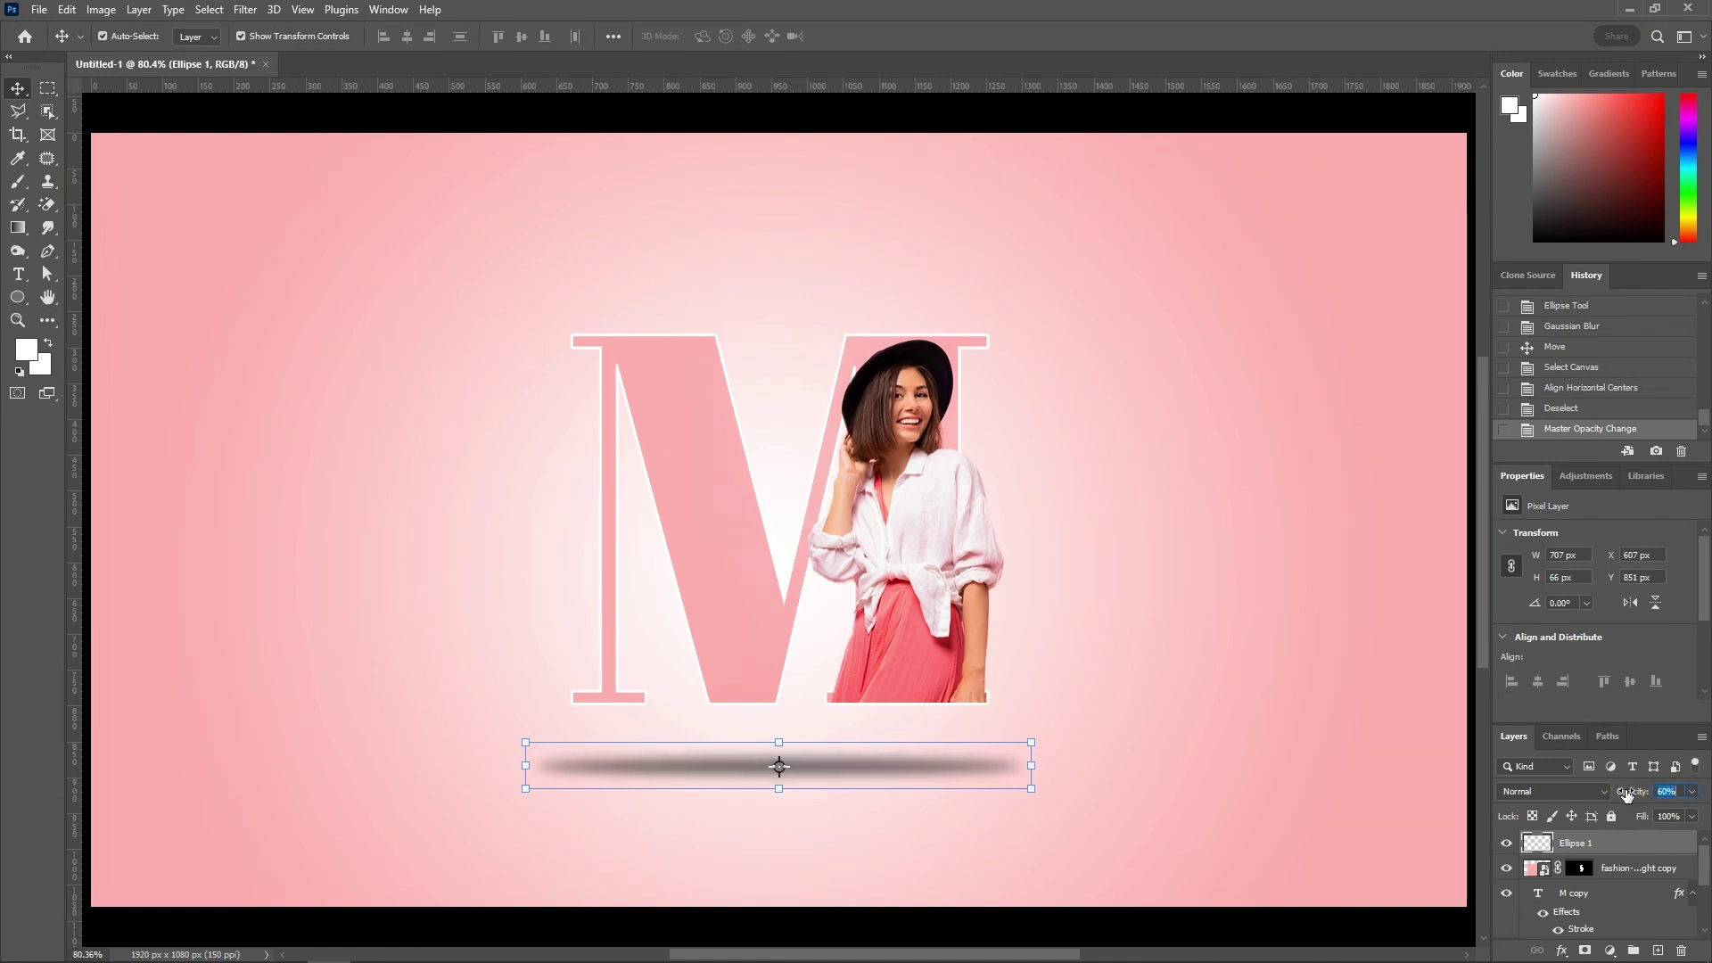
left_click(1234, 801)
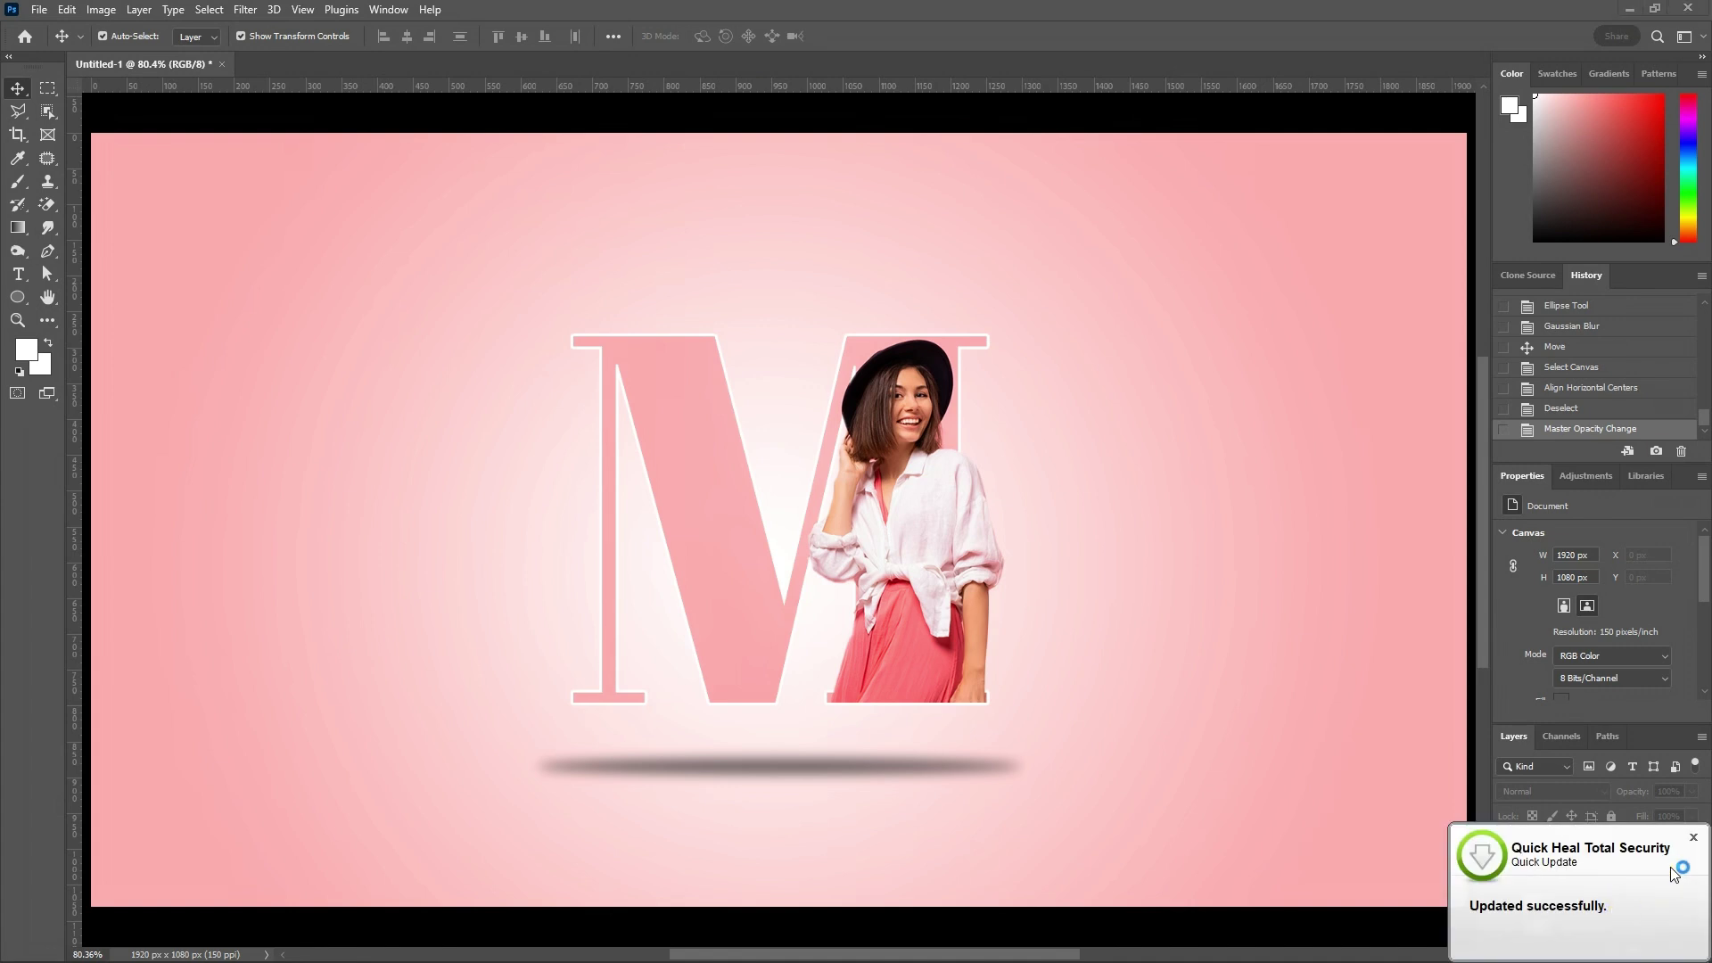
left_click(1693, 840)
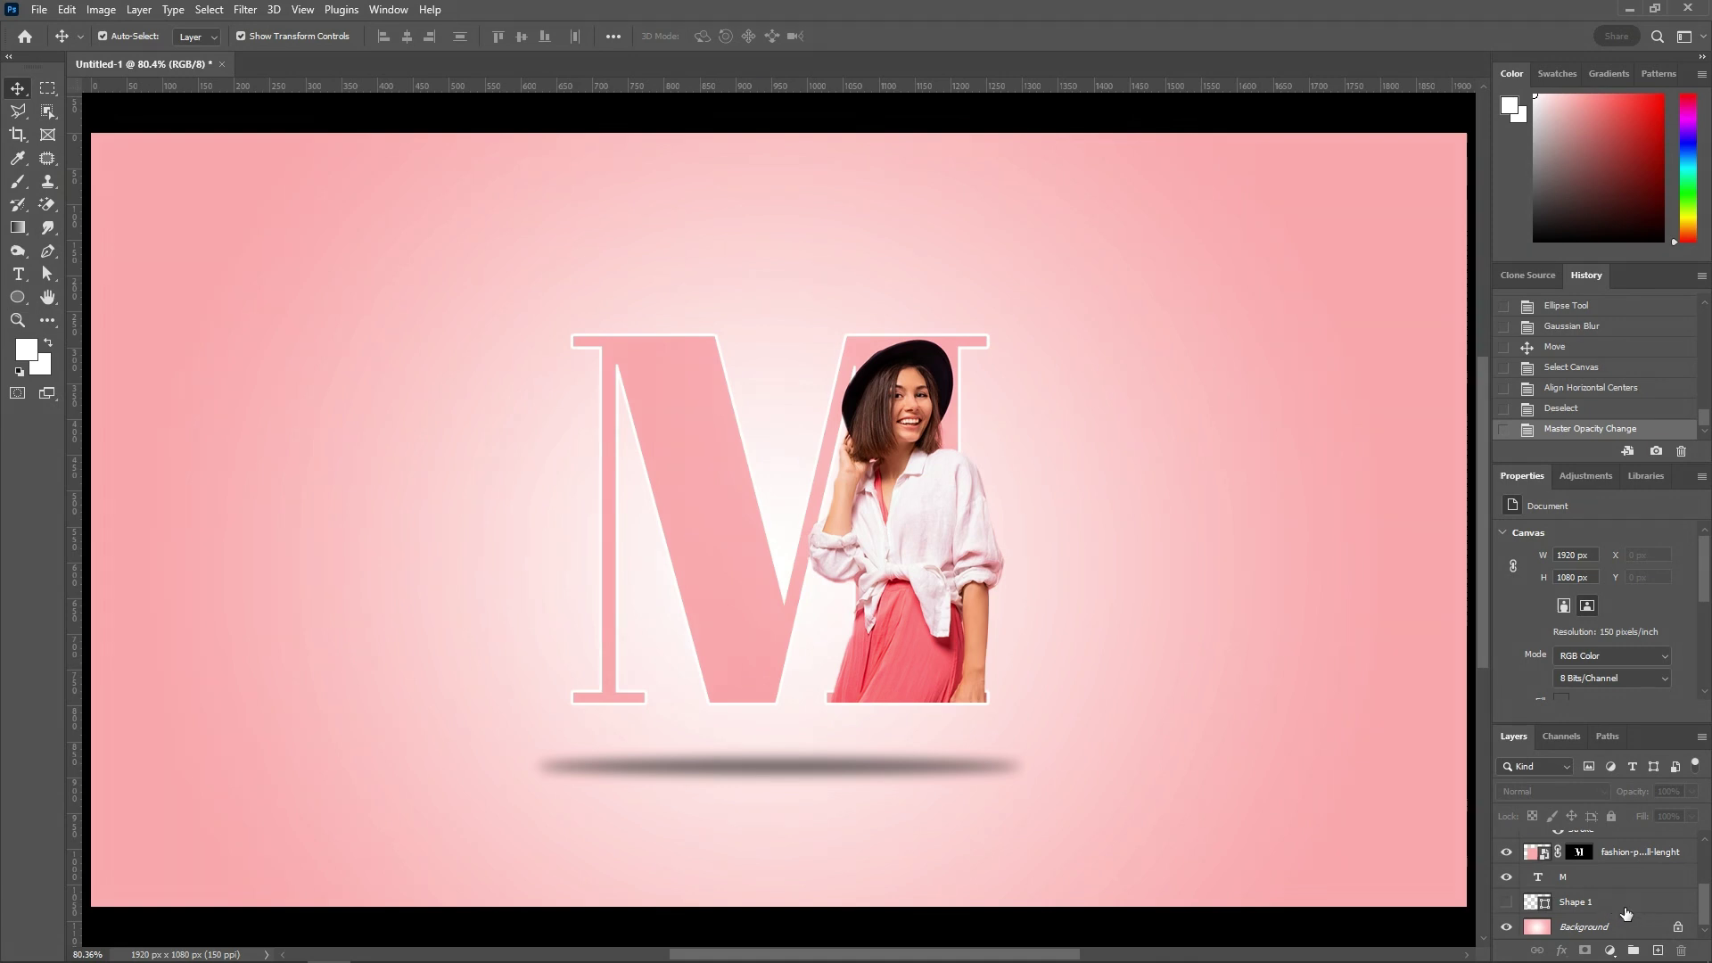
Delete the hidden Shape 1 layer, confirming with Yes.
scroll(1635, 919, "up", 5)
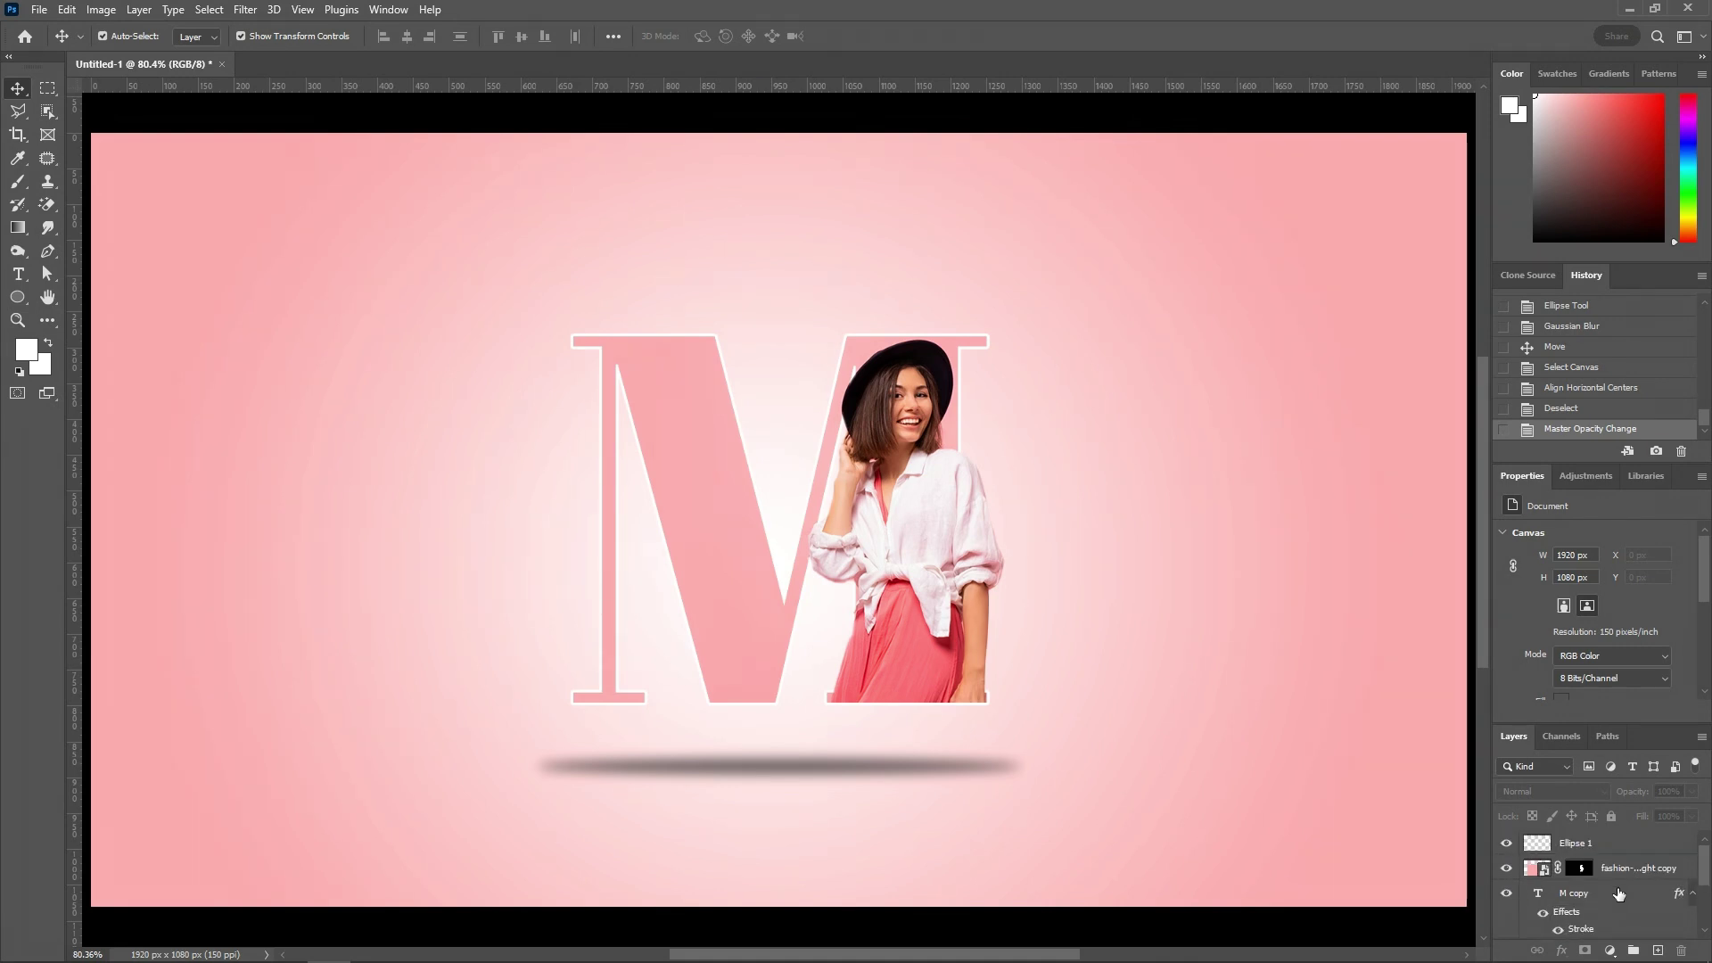
scroll(1594, 888, "down", 5)
left_click(1586, 908)
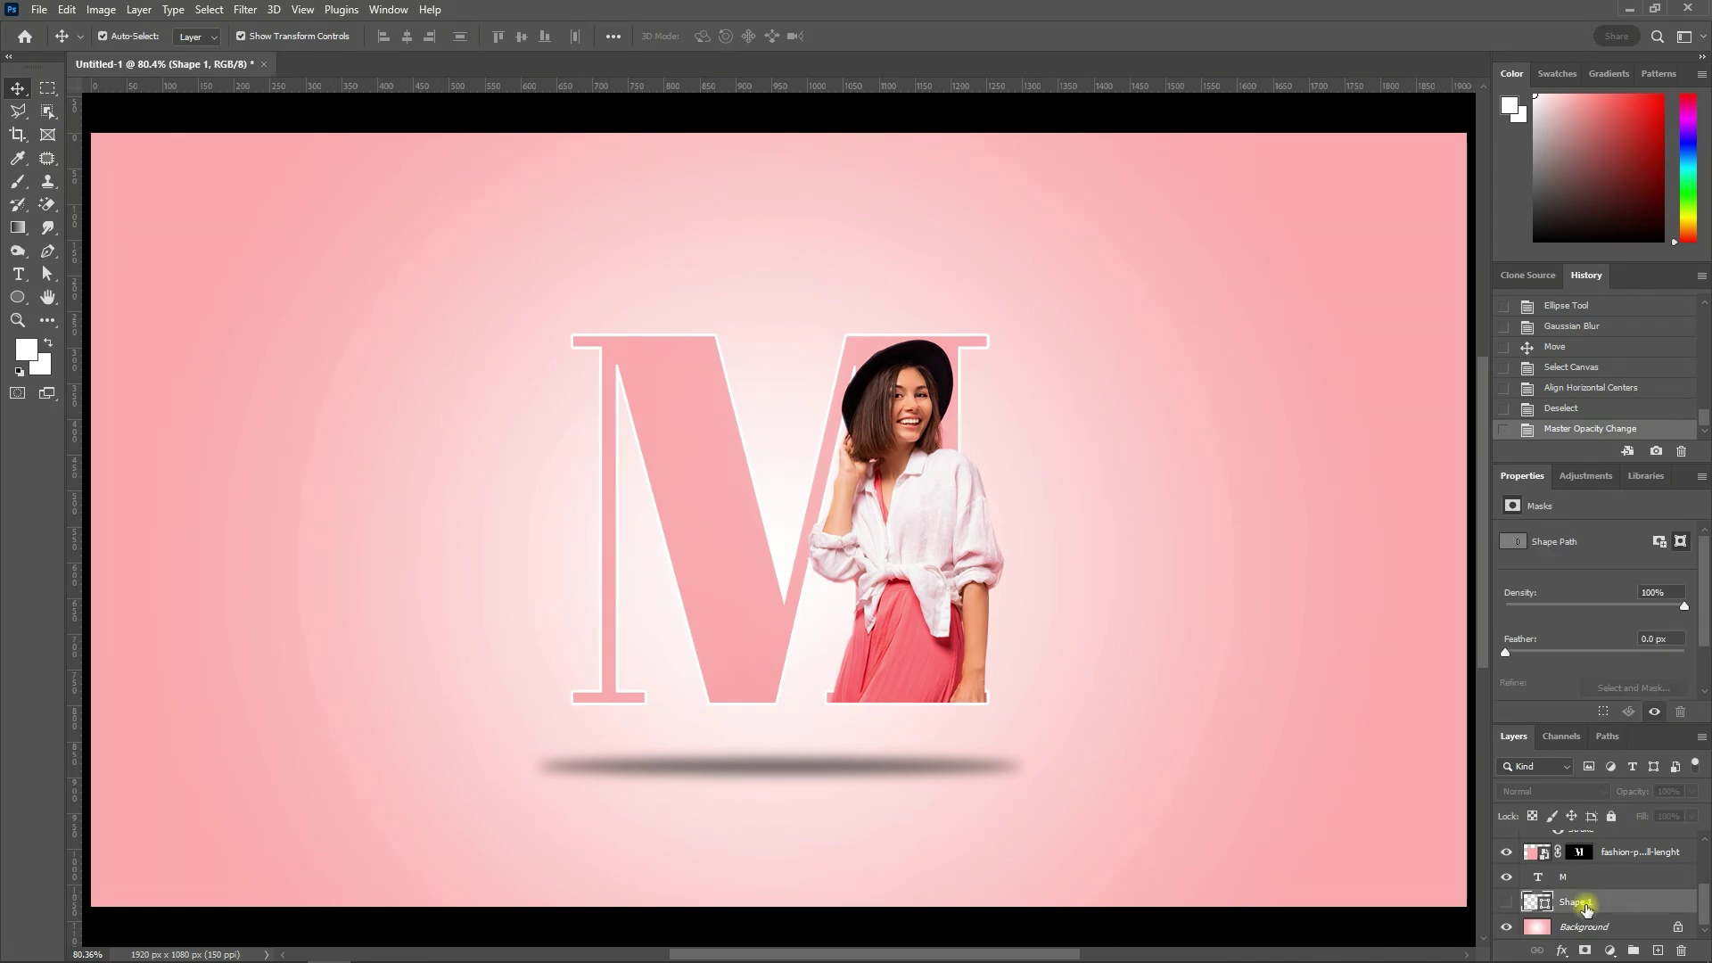
left_click(1683, 949)
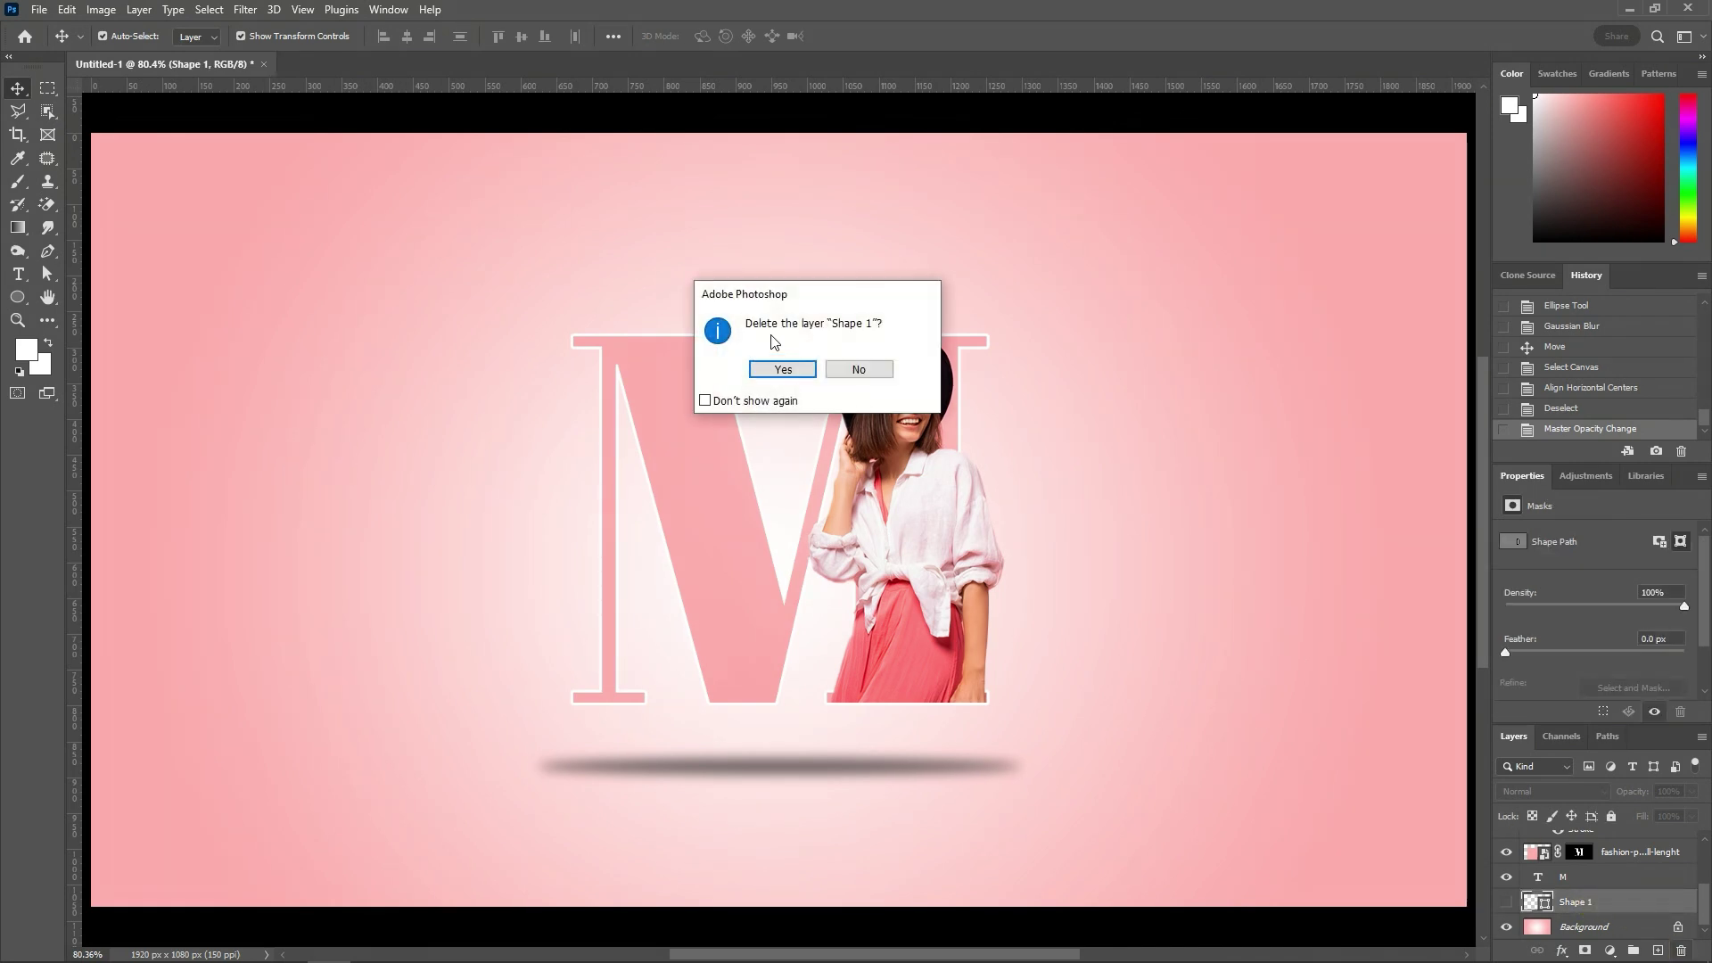
left_click(778, 373)
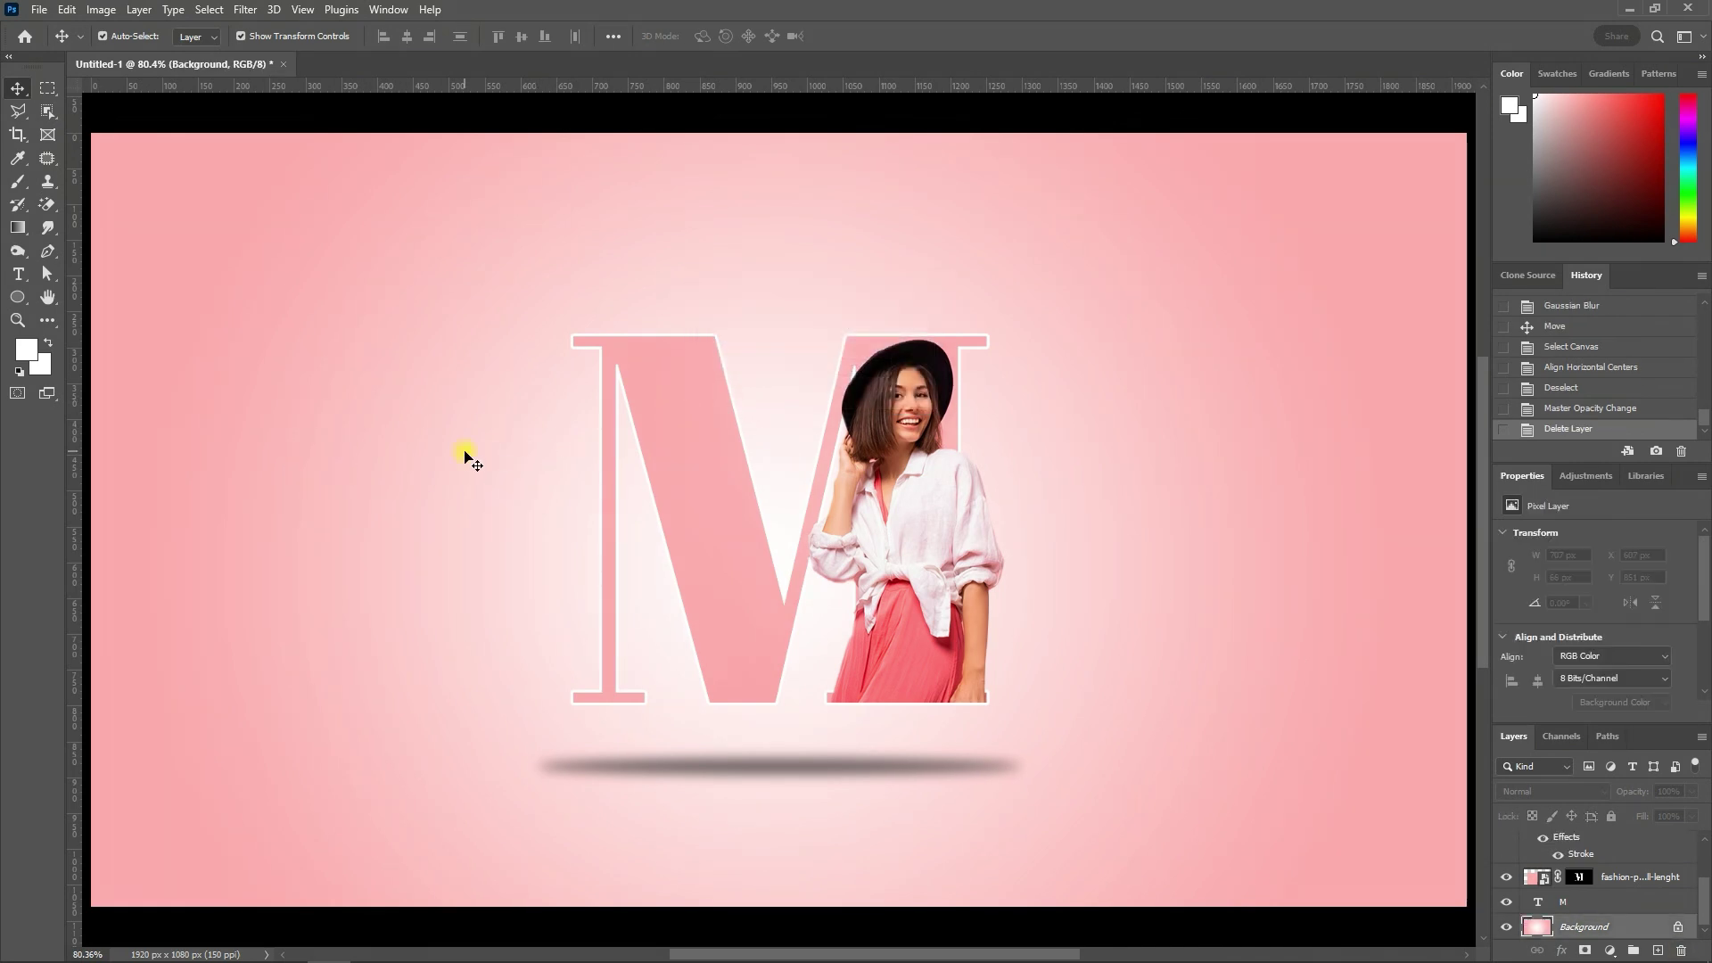